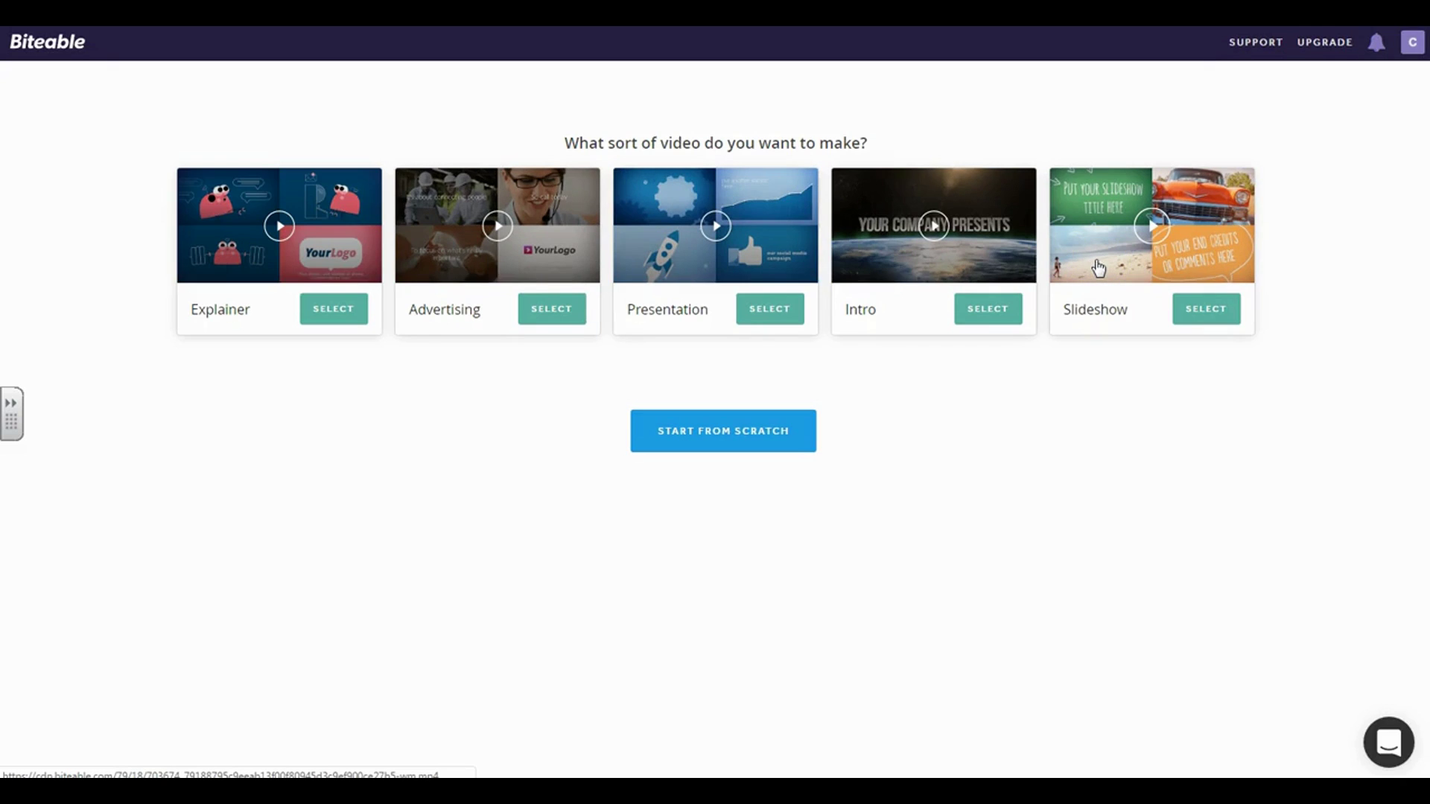
left_click(1043, 257)
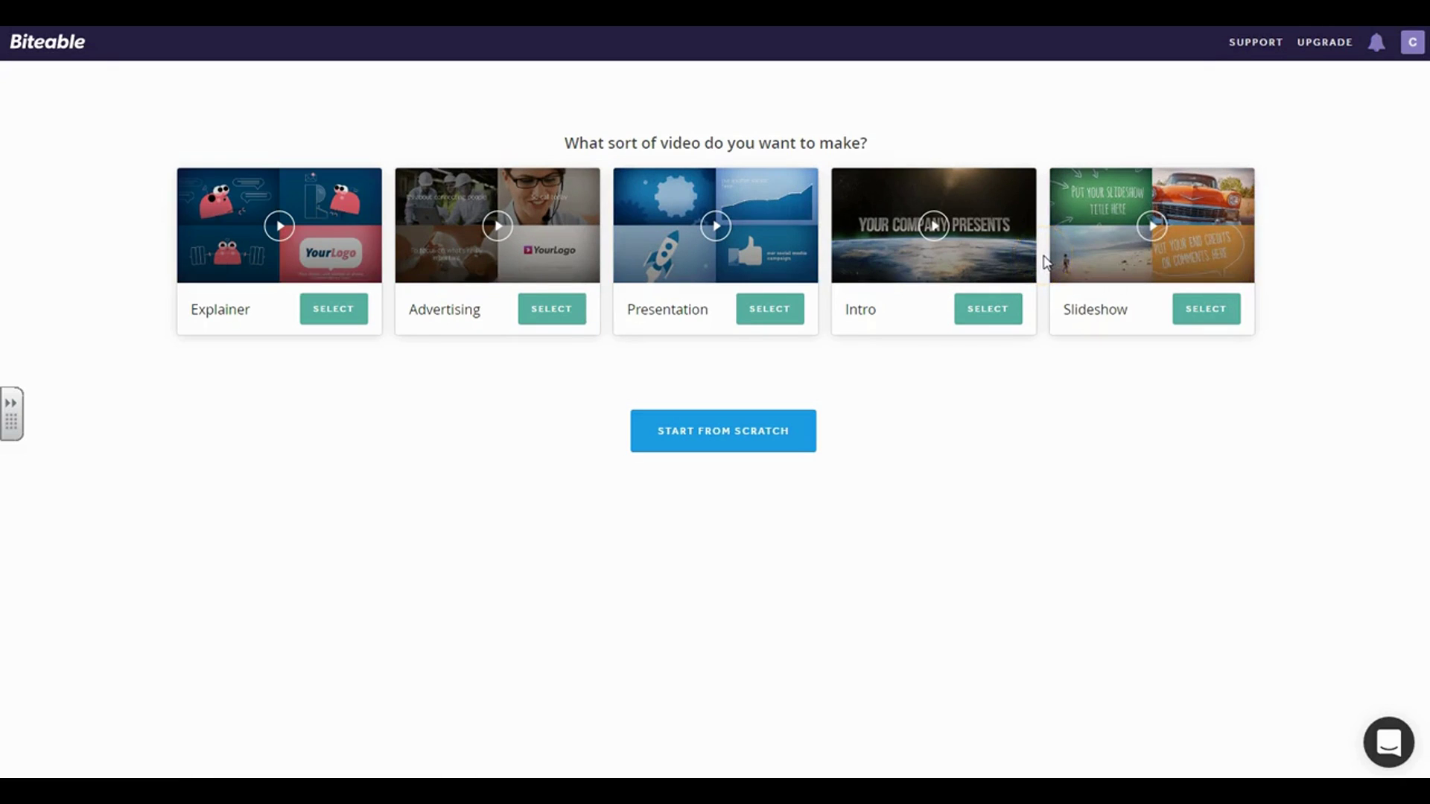
Step: Start a blank video from scratch titled 'sample'
left_click(711, 433)
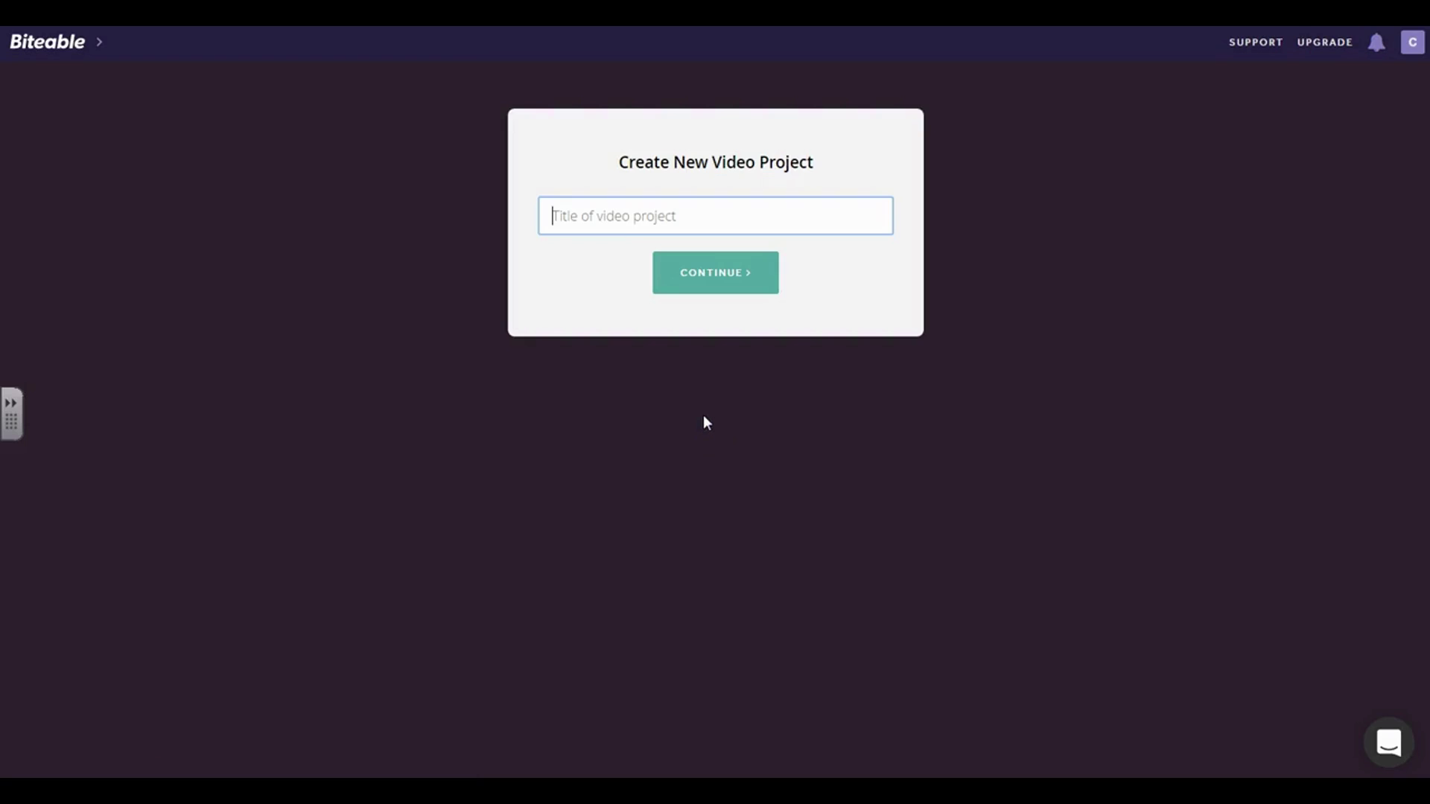
type("sample")
key("Return")
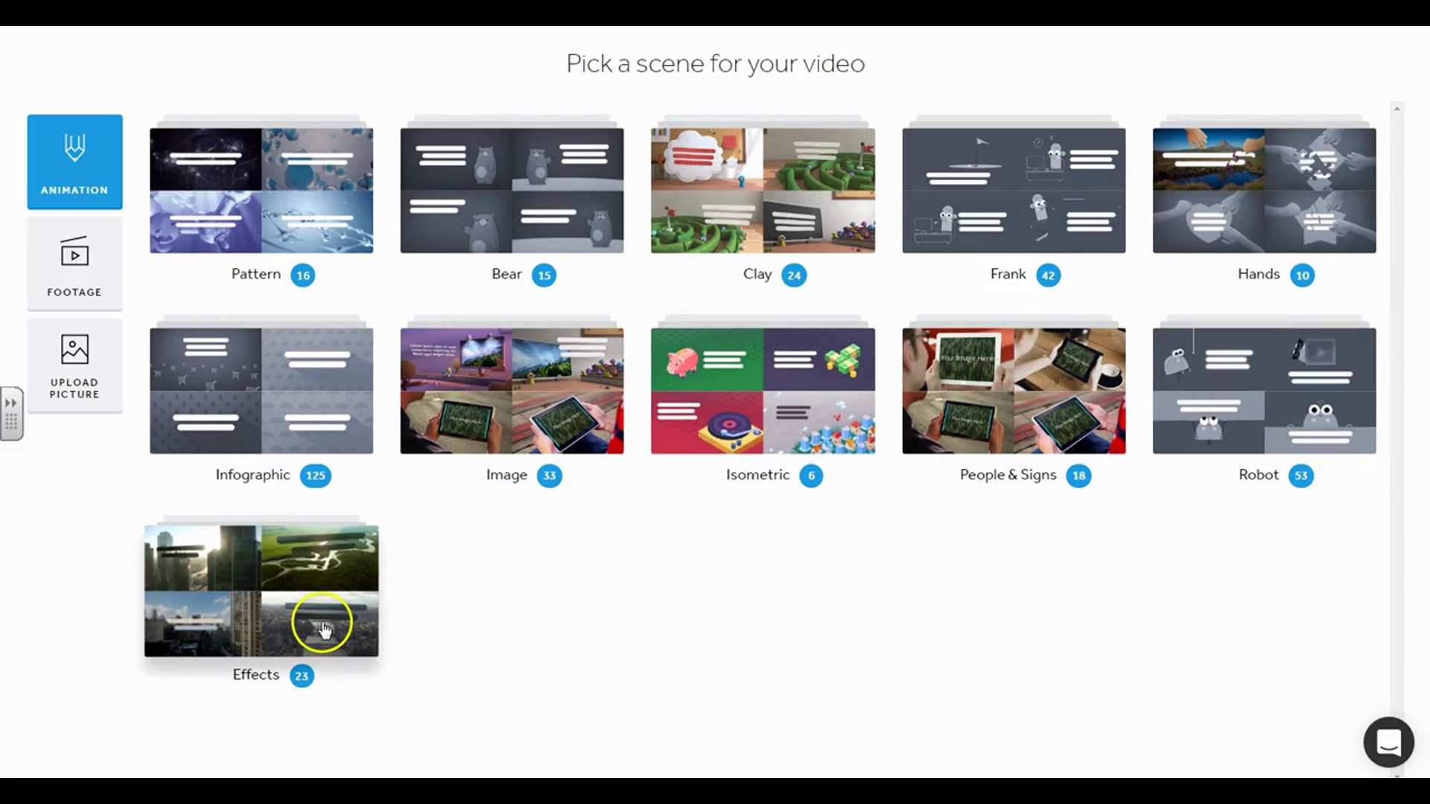
Step: Browse the stock footage categories, including Abstract, then view the upload-picture scene templates
left_click(77, 291)
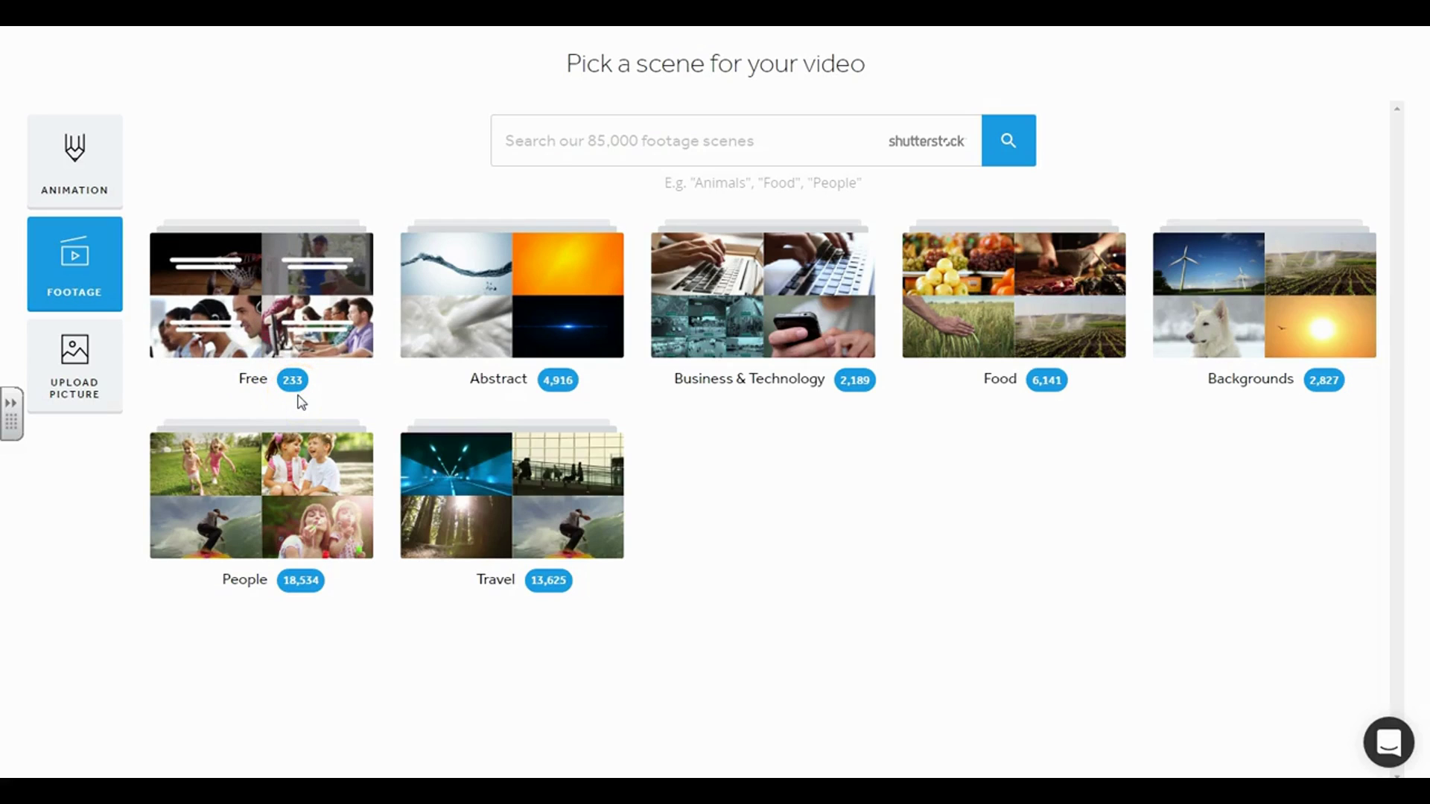
left_click(472, 332)
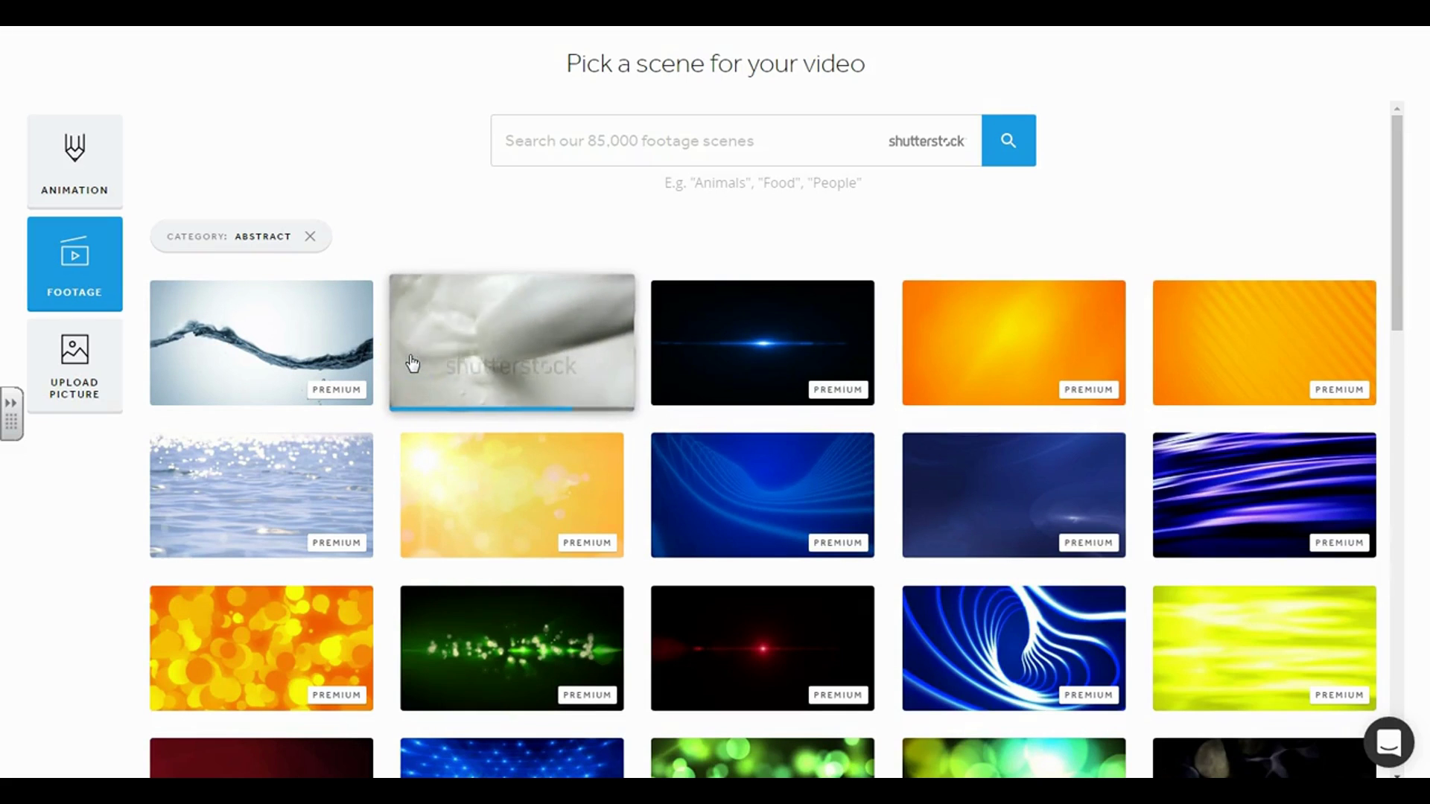
left_click(71, 274)
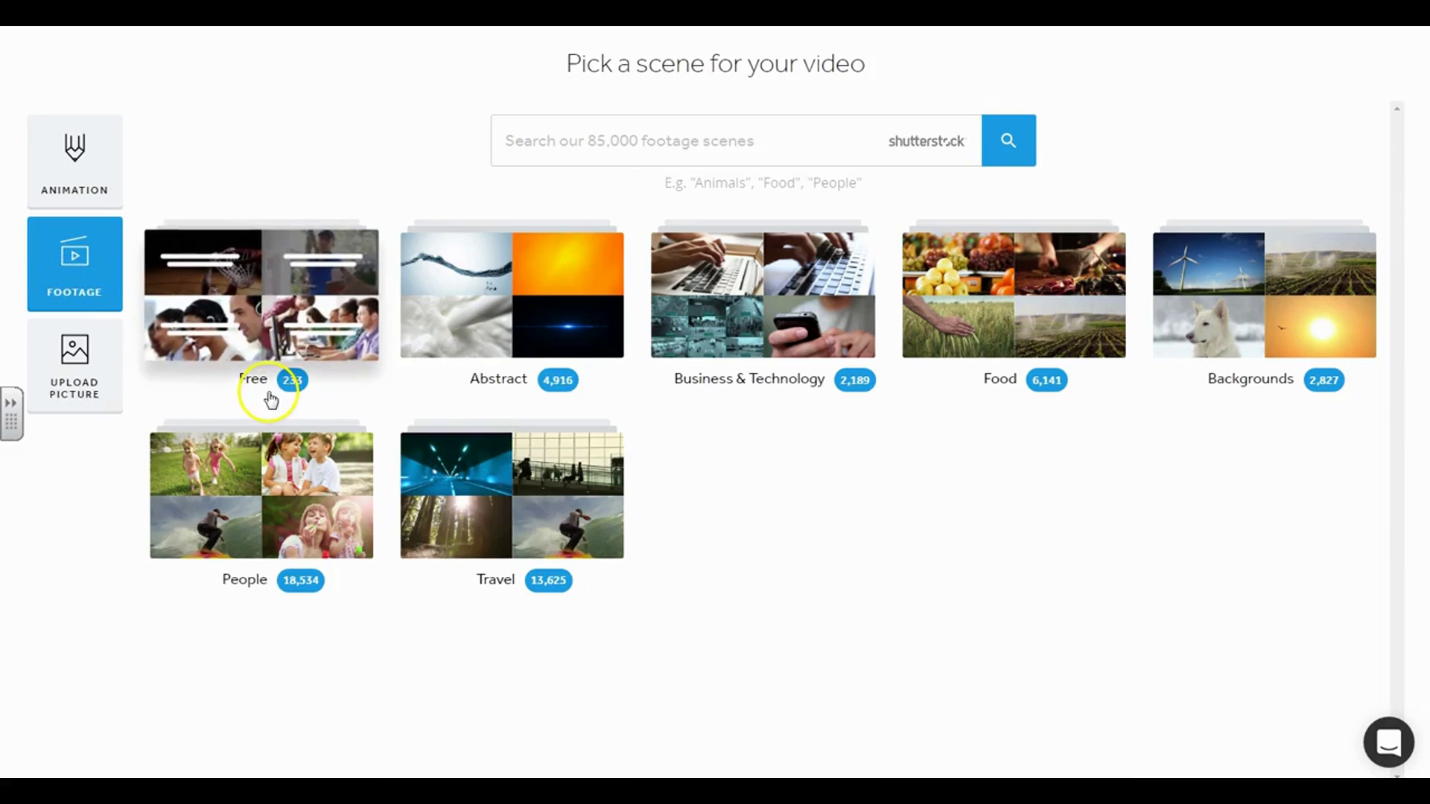
left_click(76, 376)
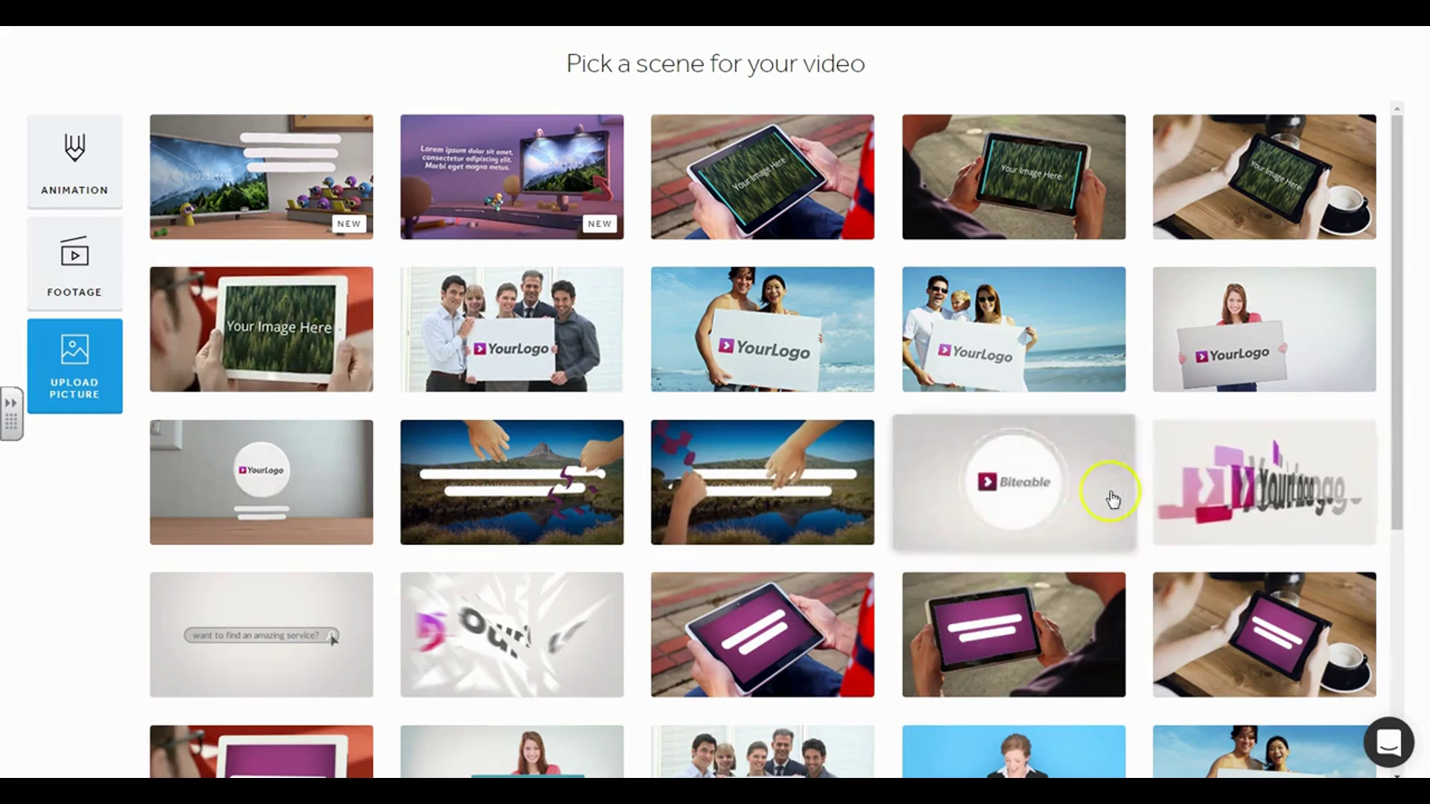
scroll(1061, 499, "down", 2)
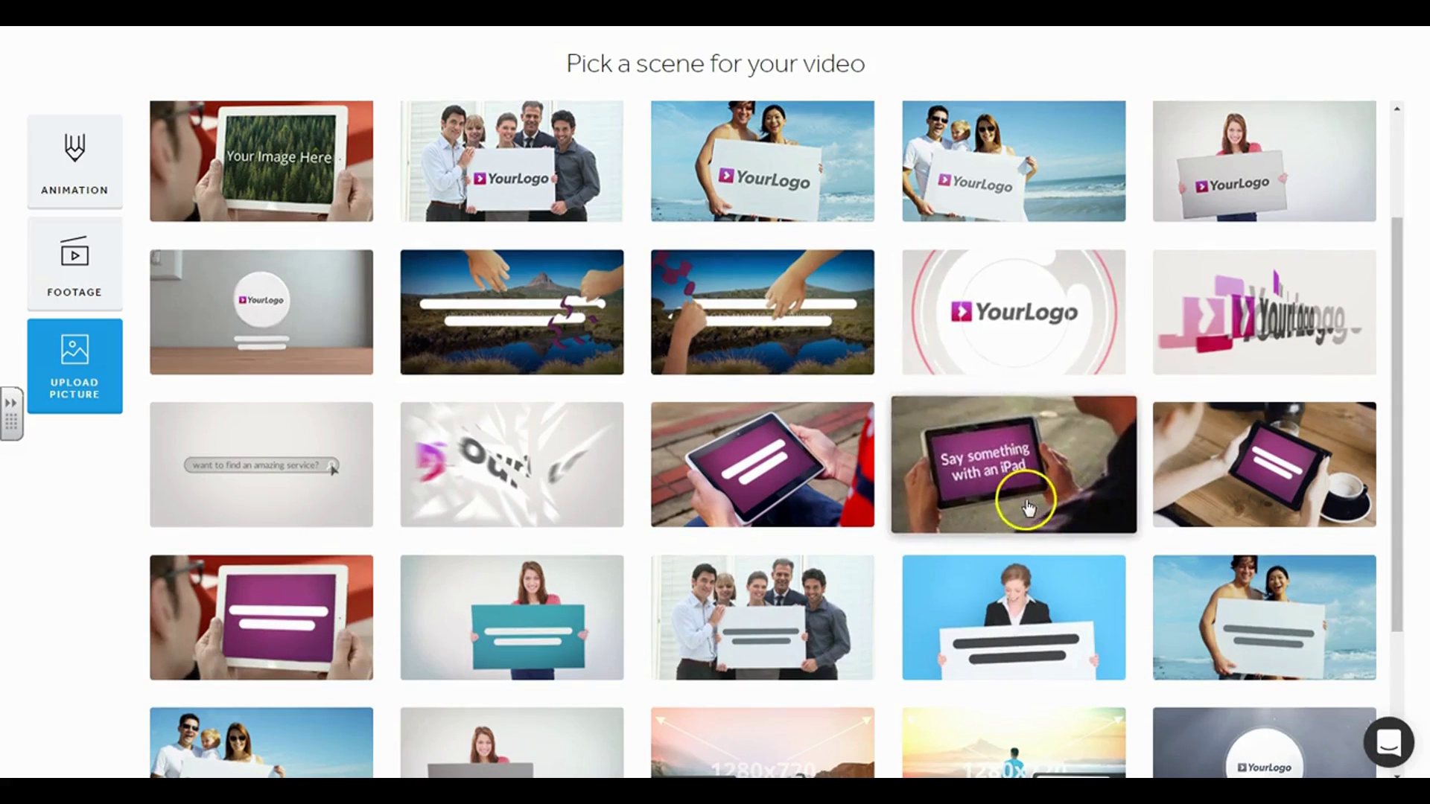
scroll(850, 473, "up", 3)
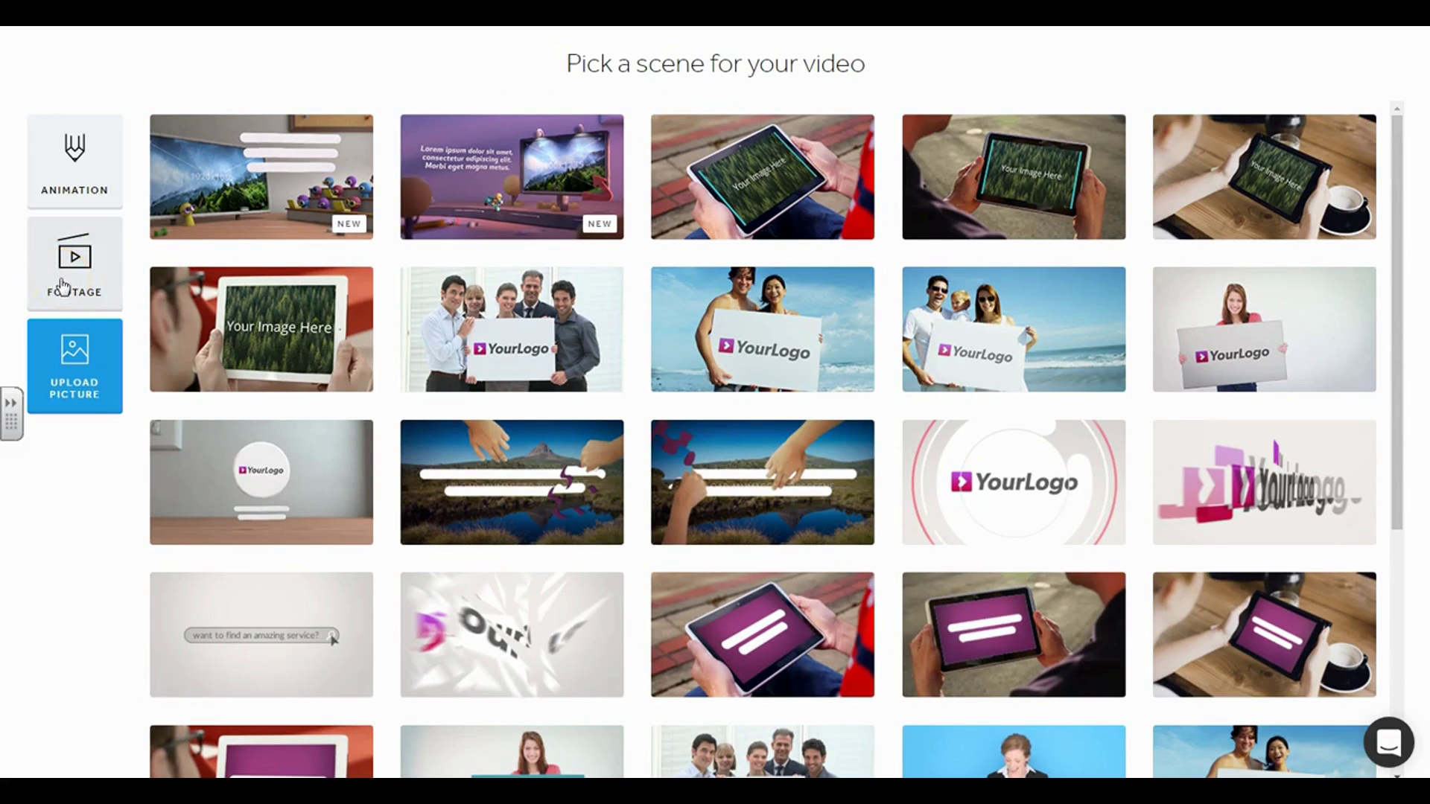
left_click(66, 408)
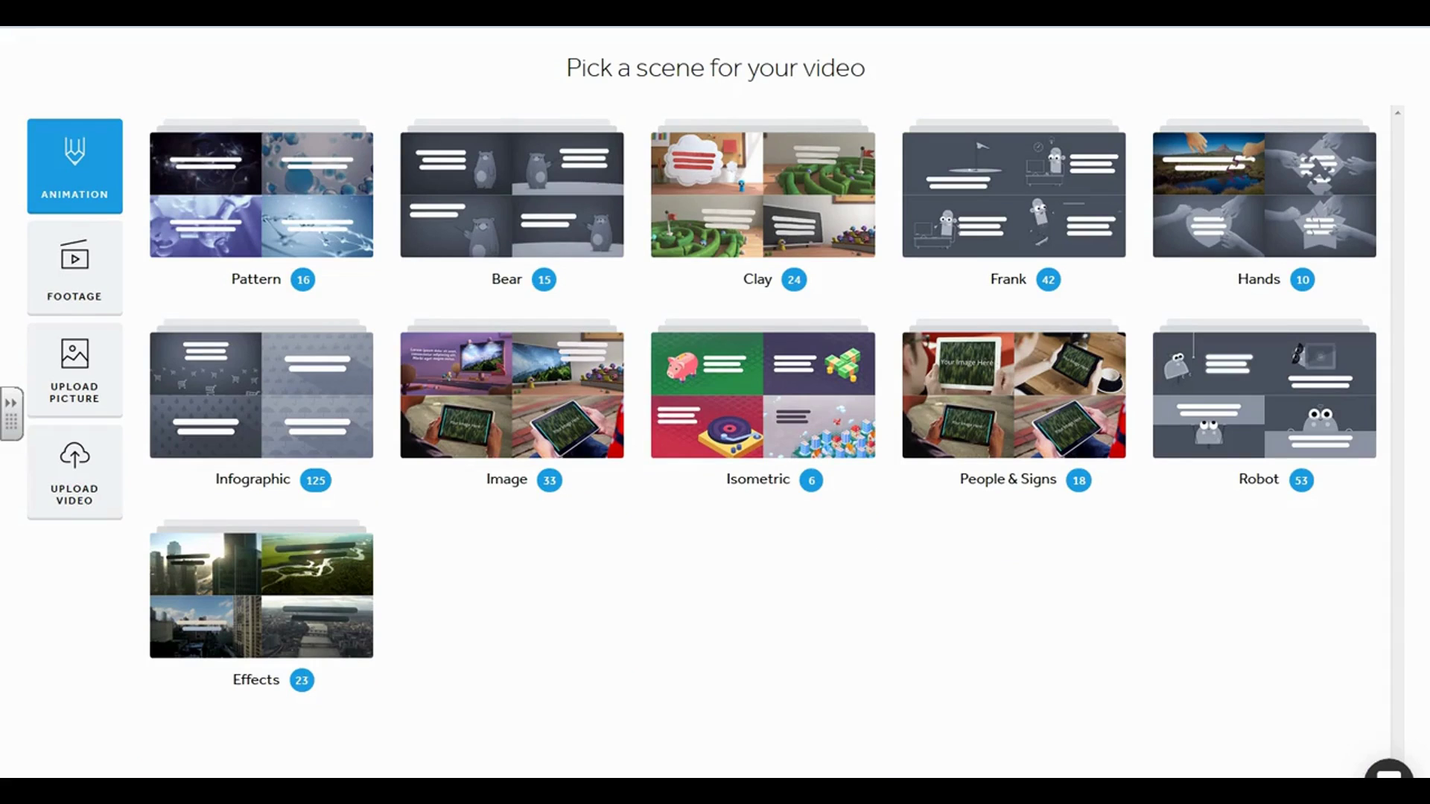
Step: Add the 9000_uploadvideo scene to the project and open it in the scene editor
left_click(79, 488)
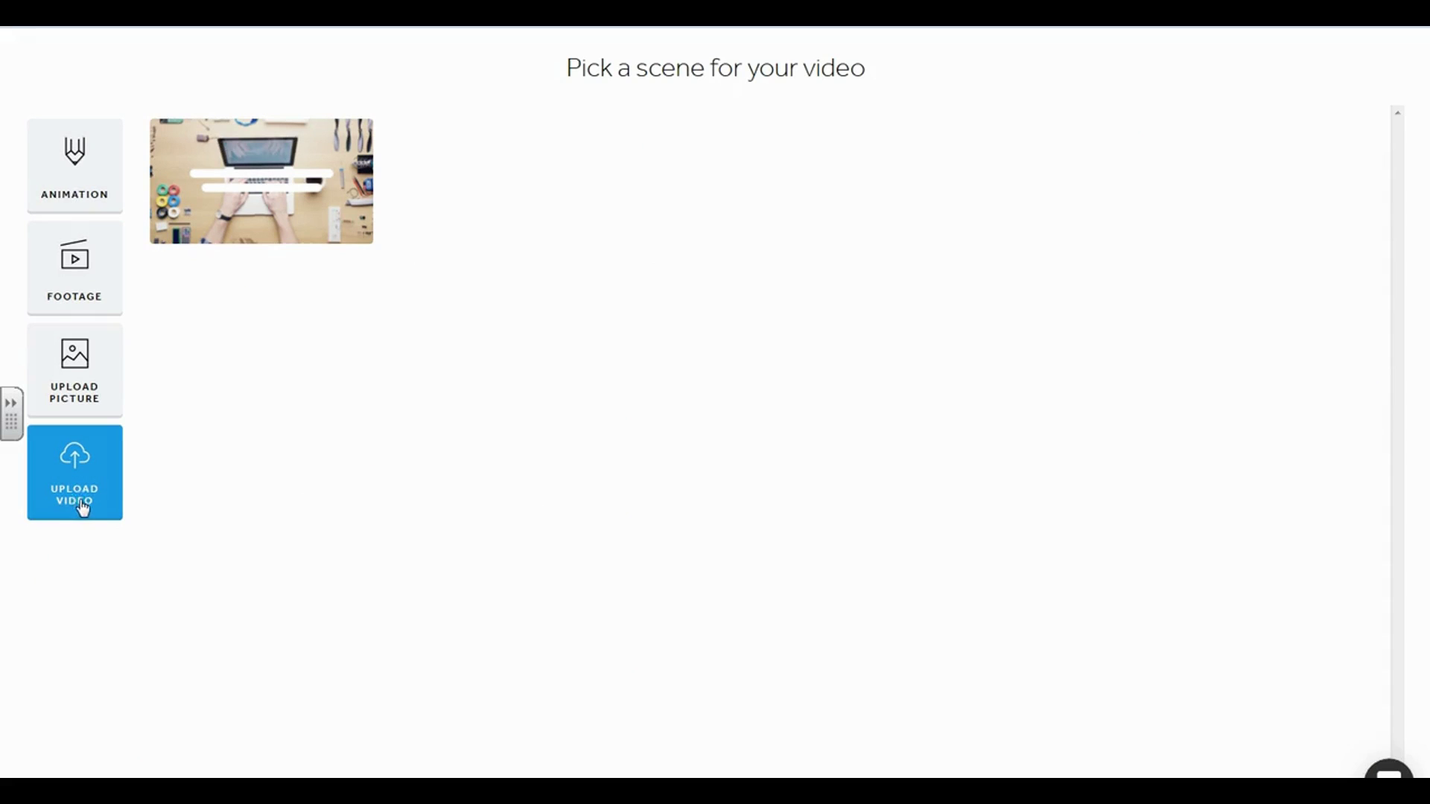
left_click(96, 478)
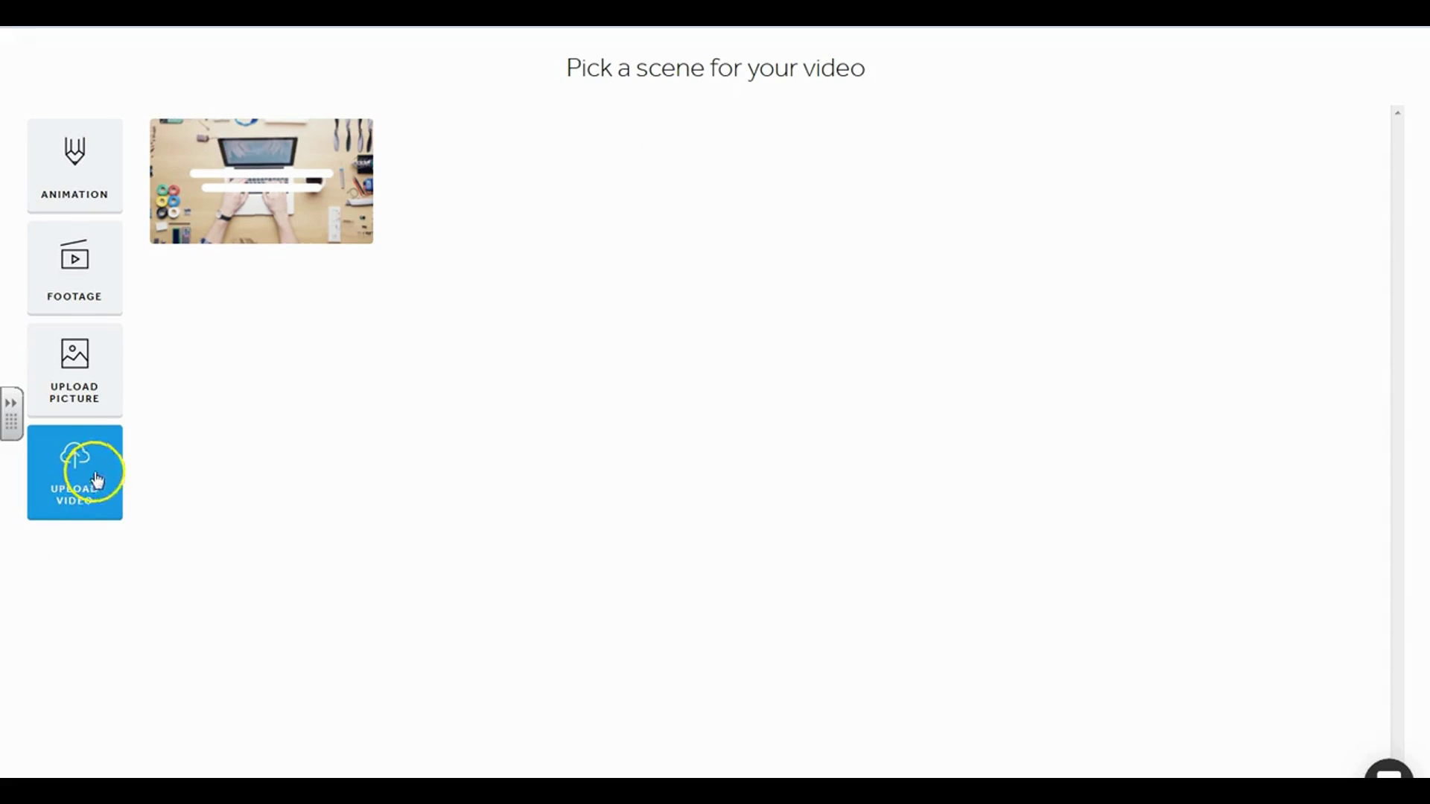
left_click(258, 185)
left_click(260, 195)
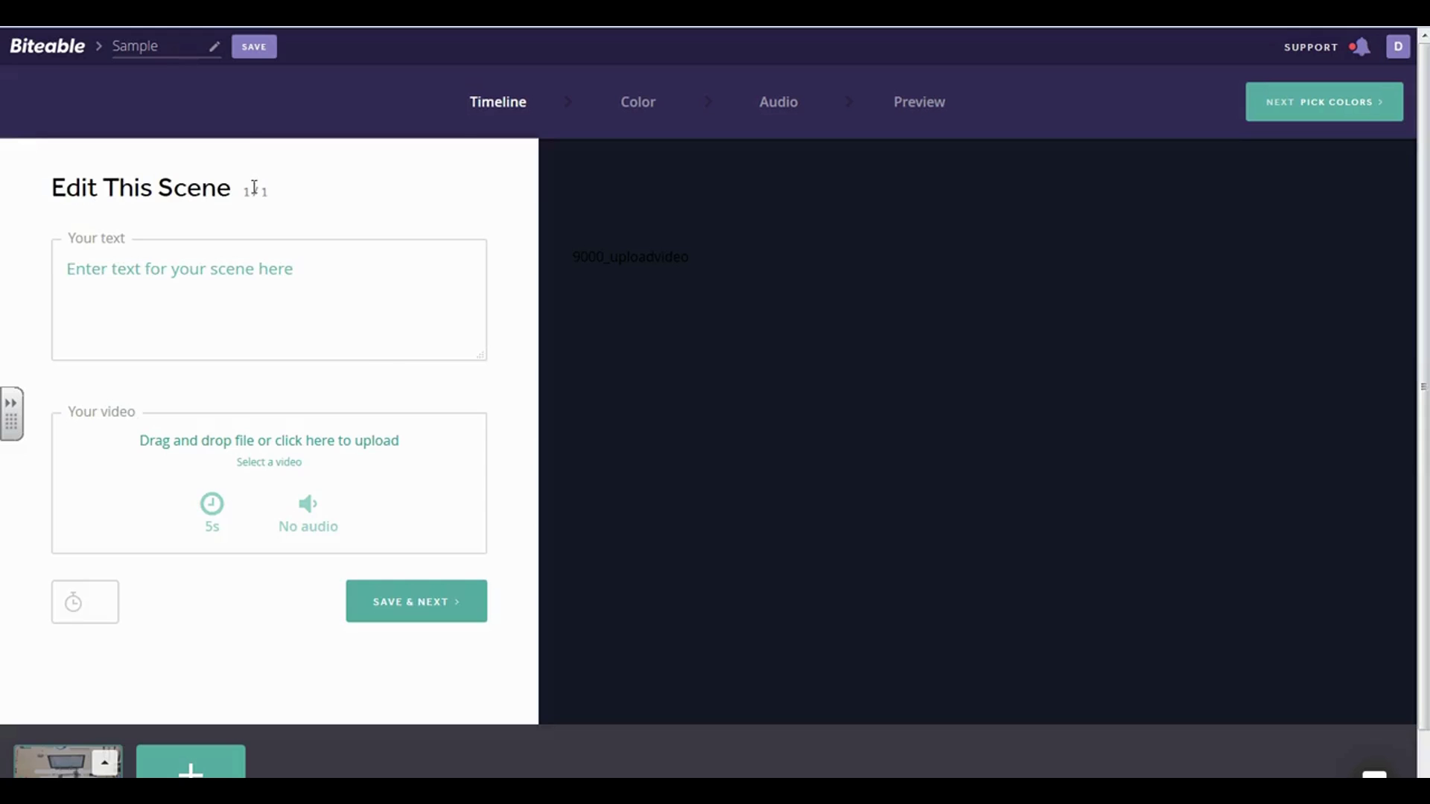
Step: Check the upload-video scene's video box options, then return to the scene gallery
left_click(254, 199)
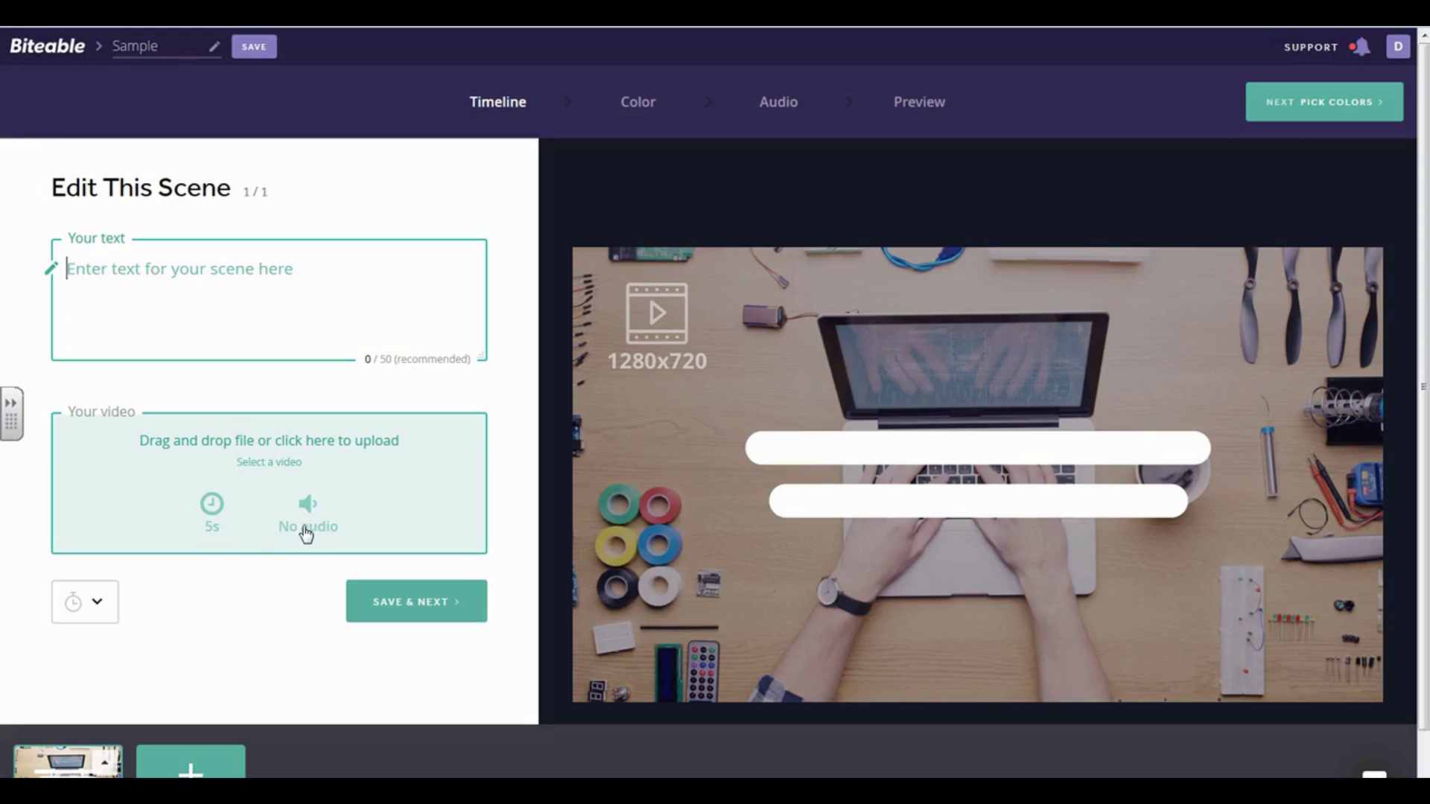
left_click(289, 534)
left_click(286, 533)
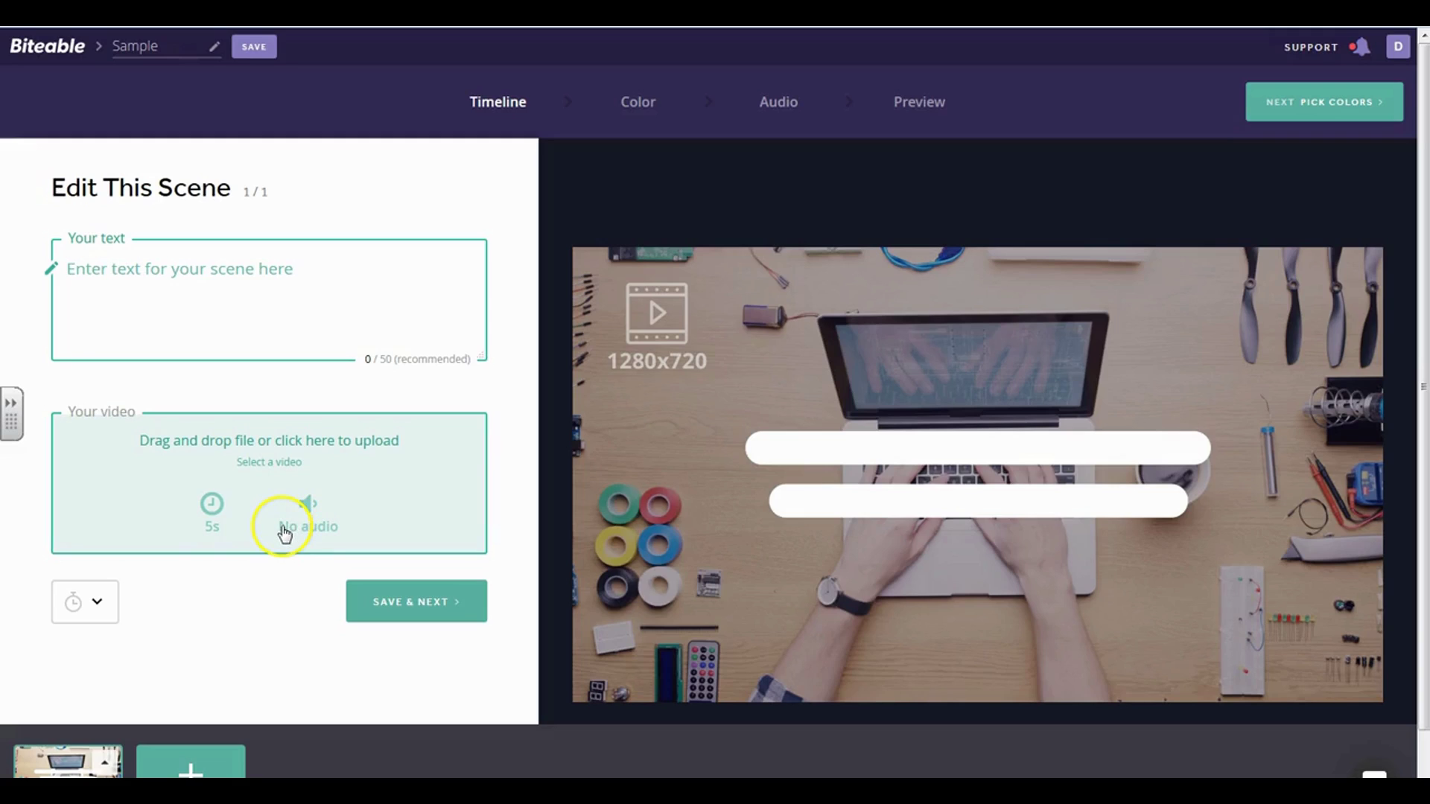
left_click(179, 590)
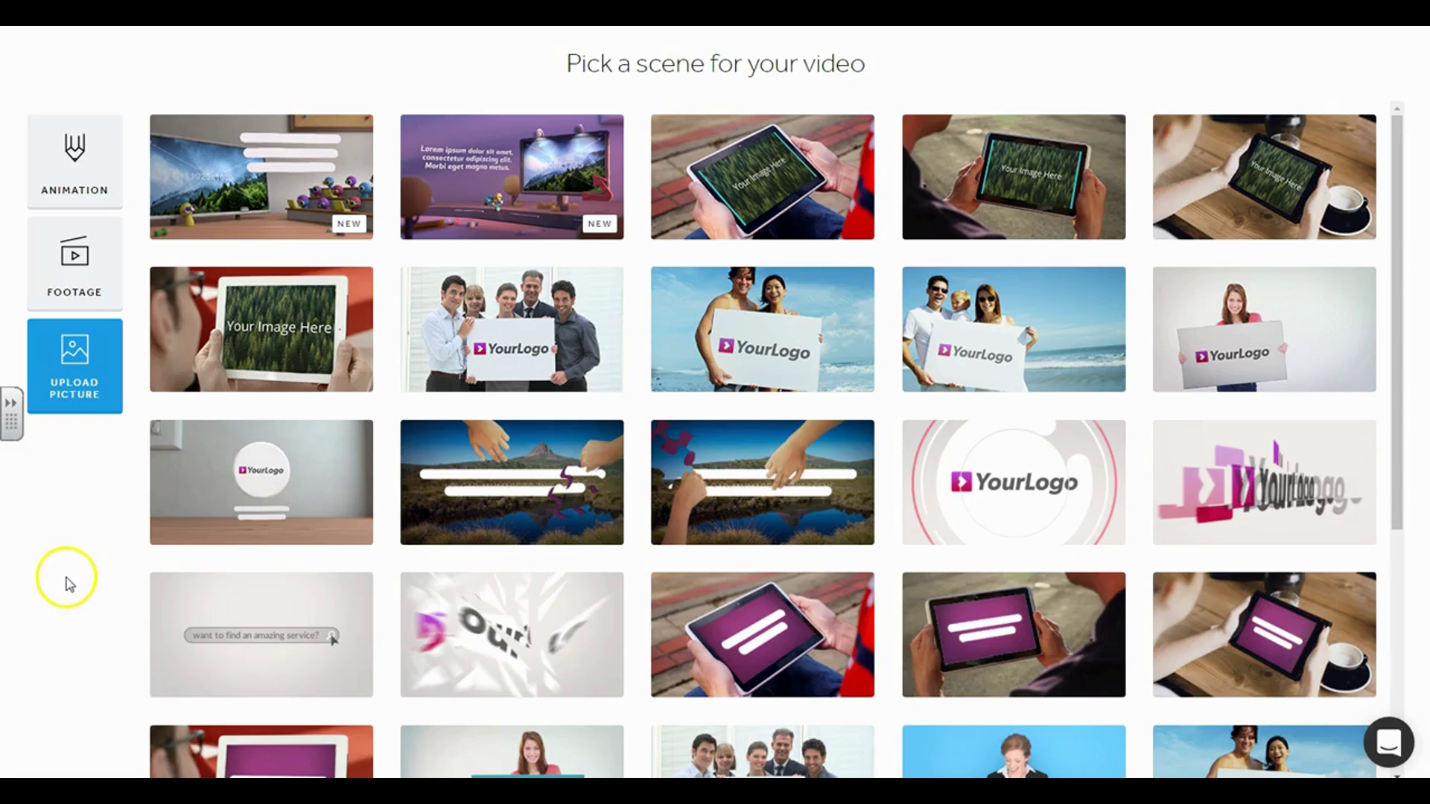
Step: Open the Free stock footage category and scroll down to the smiling-teeth clip
left_click(88, 159)
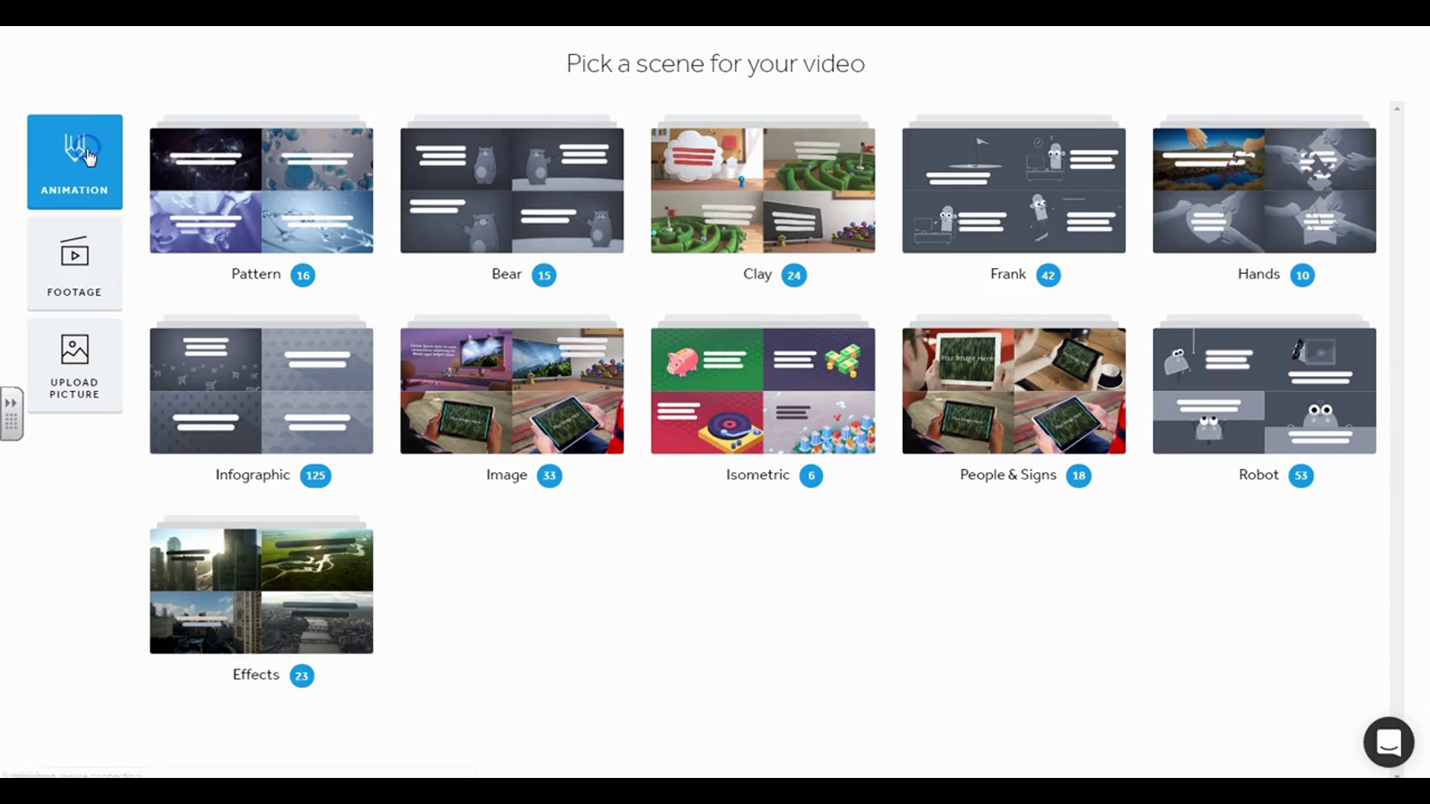
left_click(72, 276)
left_click(185, 261)
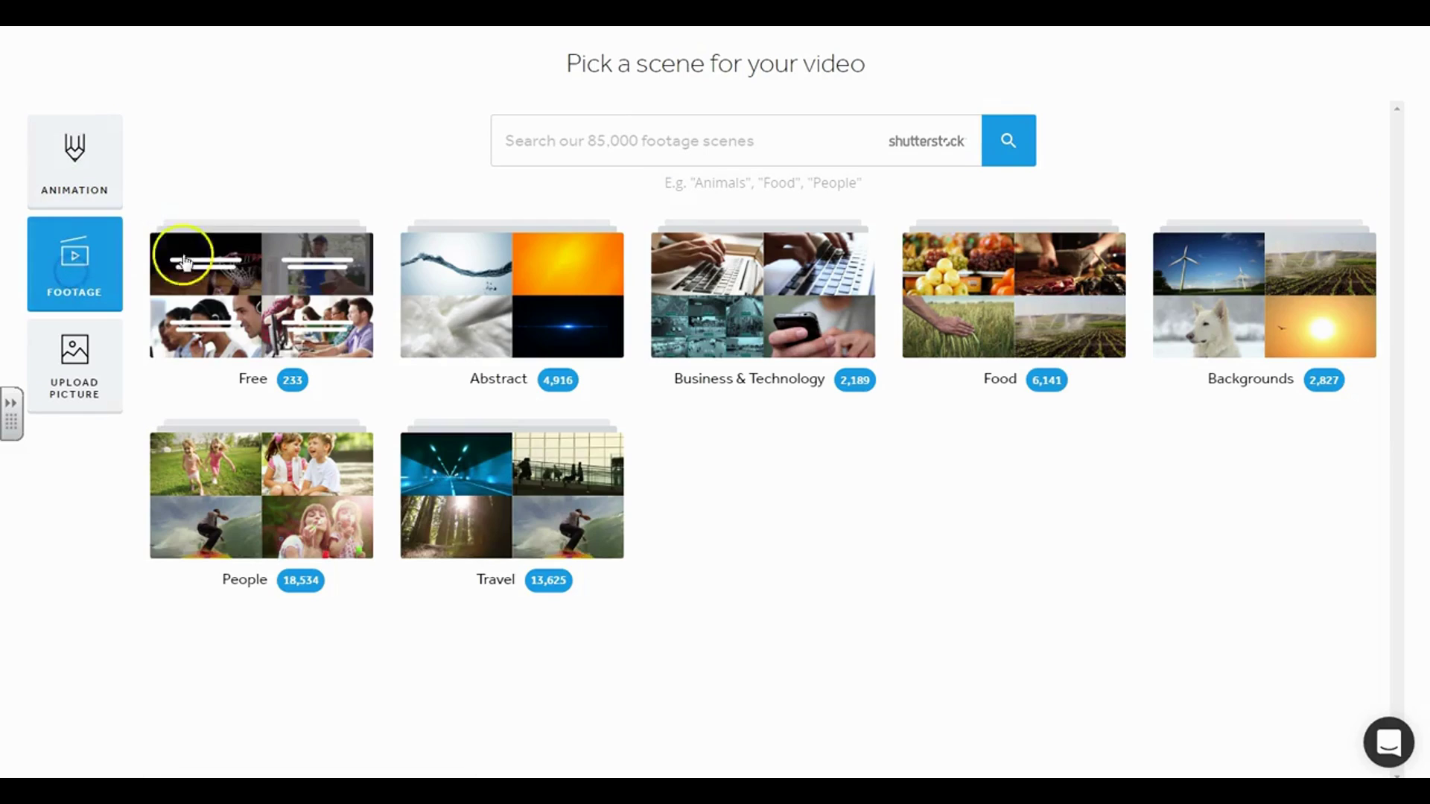
left_click(246, 296)
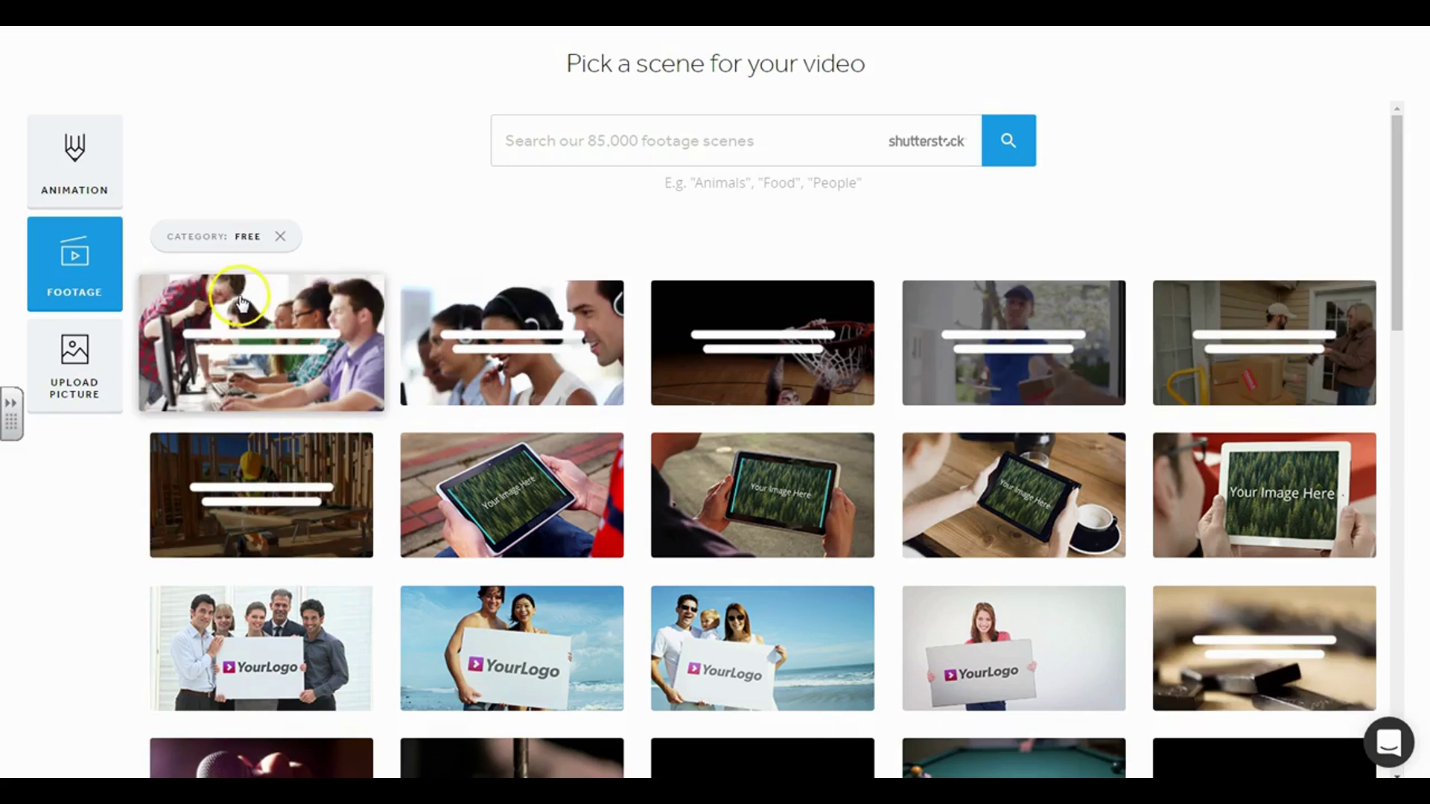
left_click(91, 190)
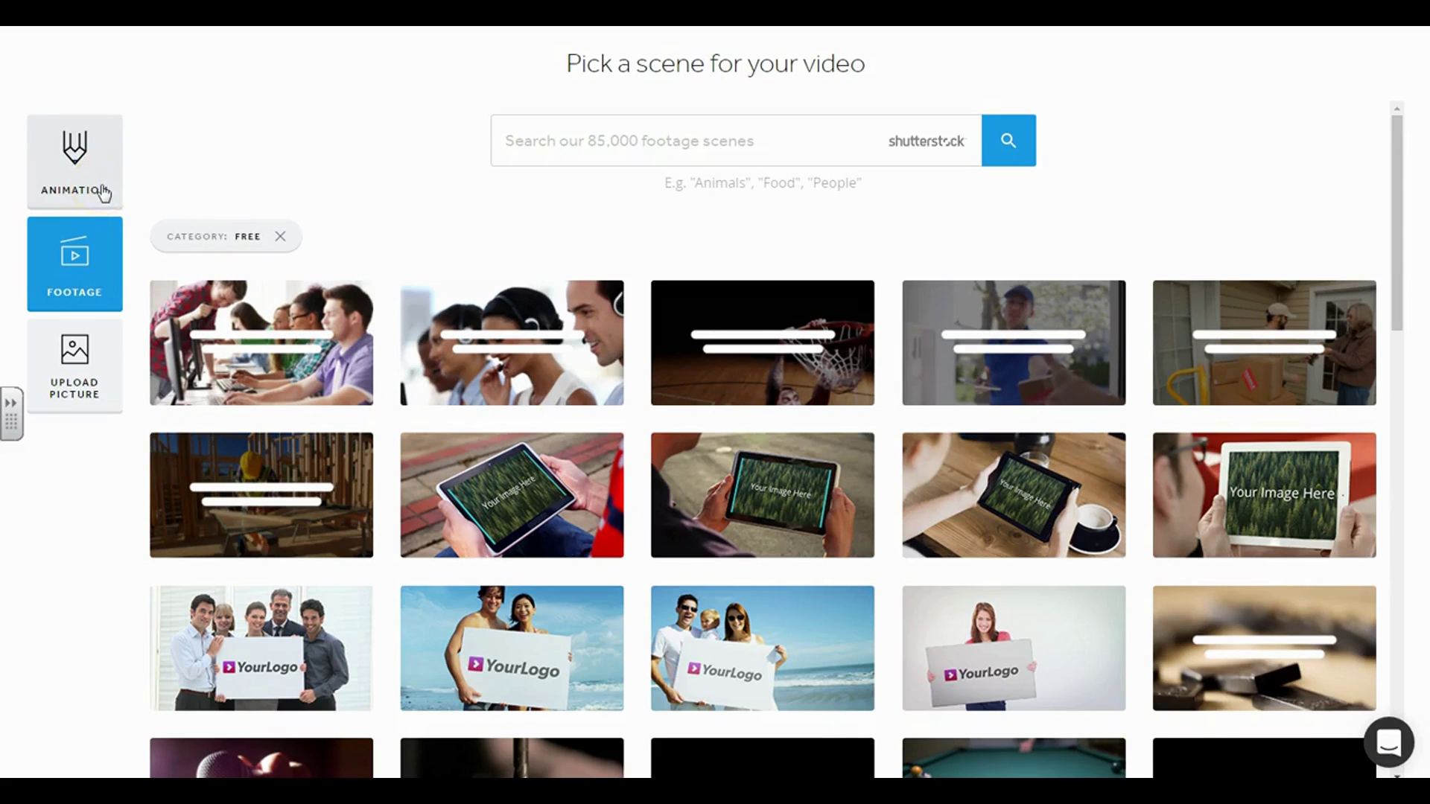
scroll(368, 255, "down", 2)
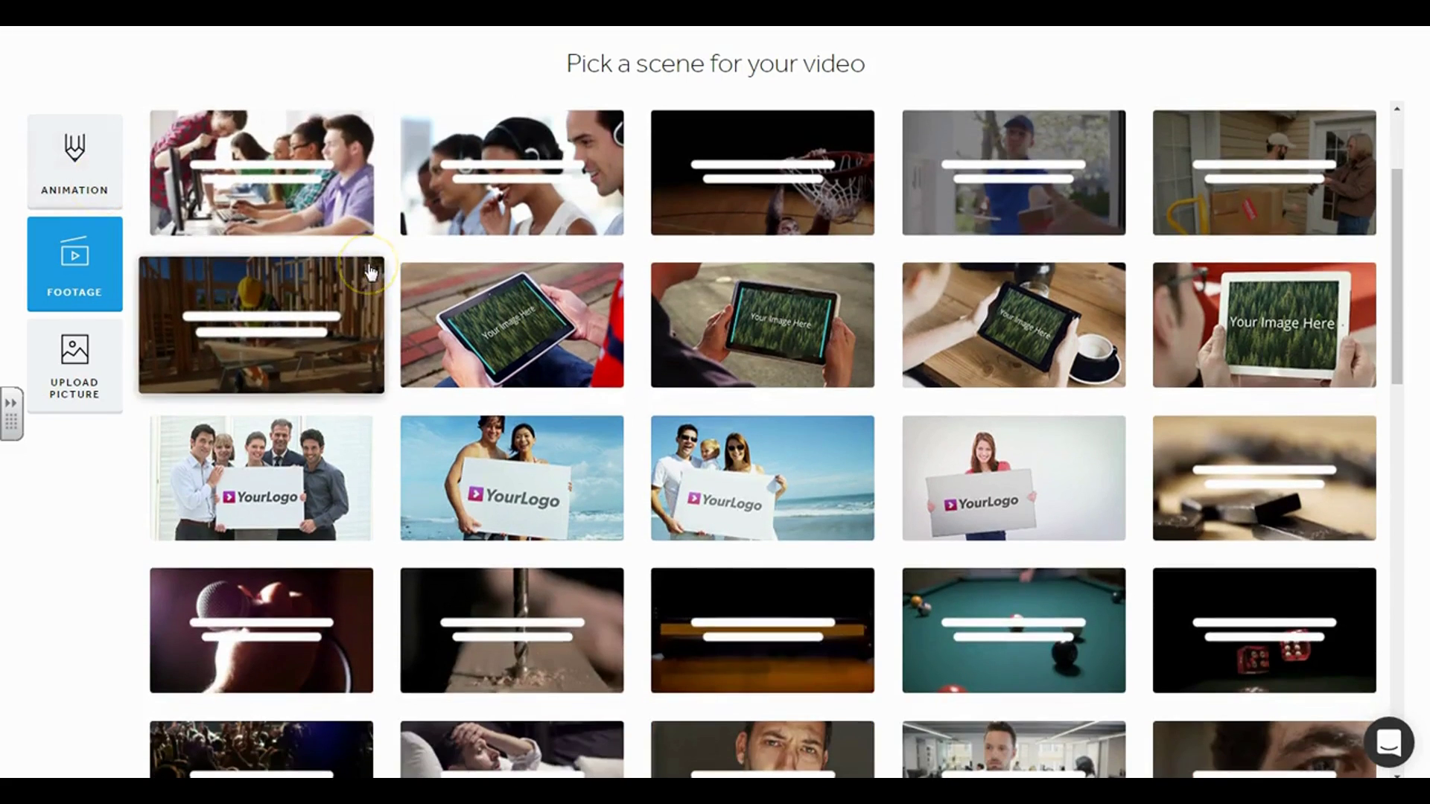
scroll(368, 274, "down", 2)
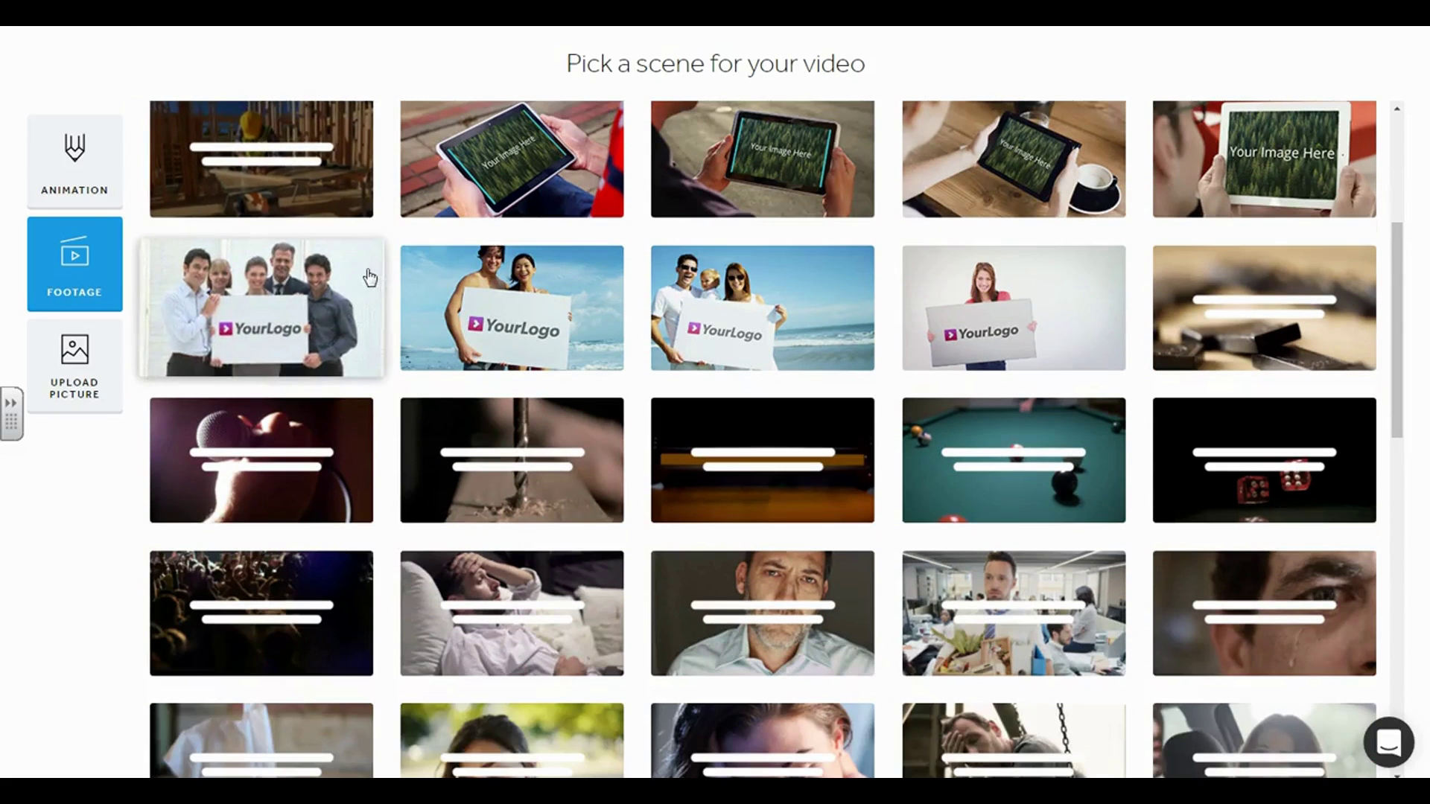
scroll(370, 278, "down", 2)
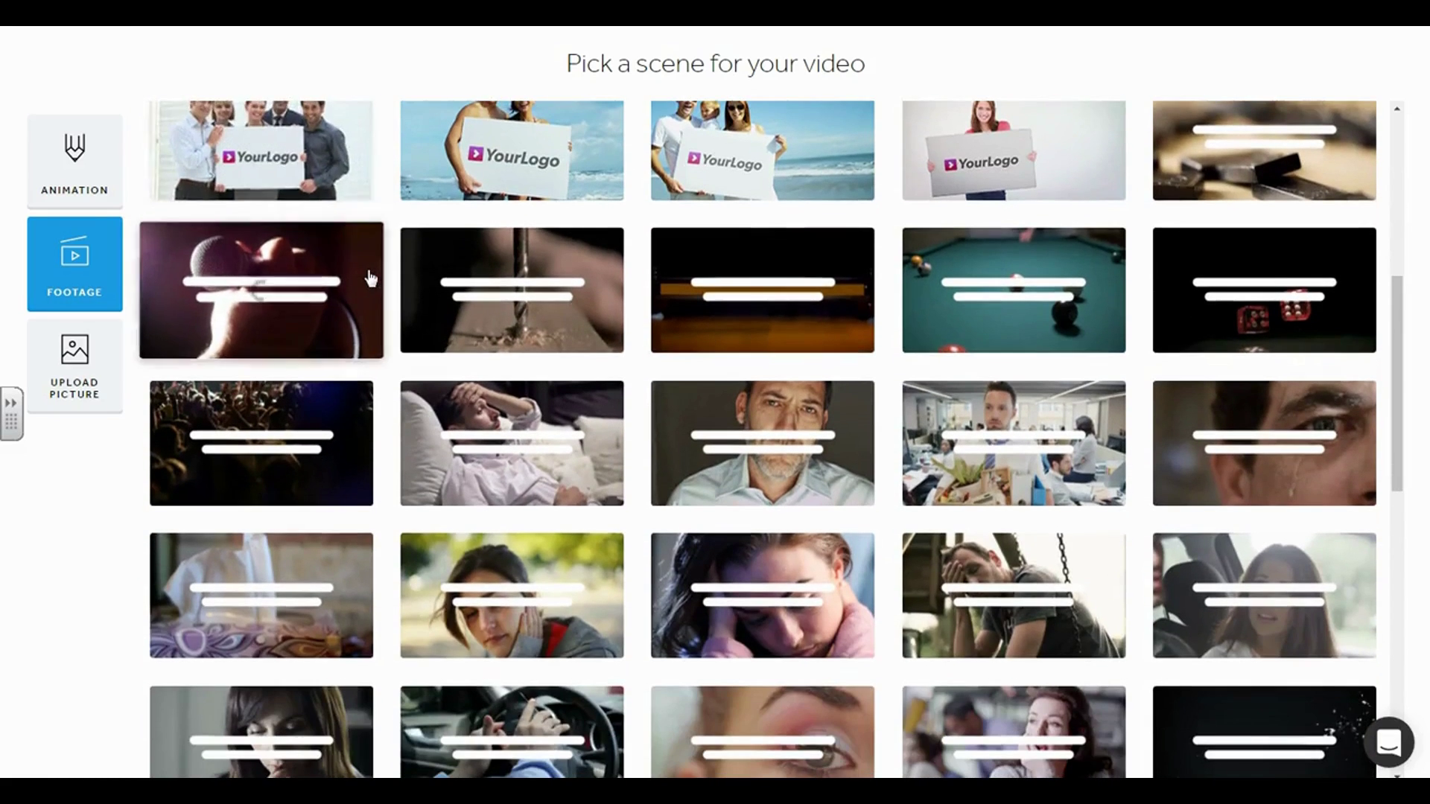
scroll(371, 278, "down", 2)
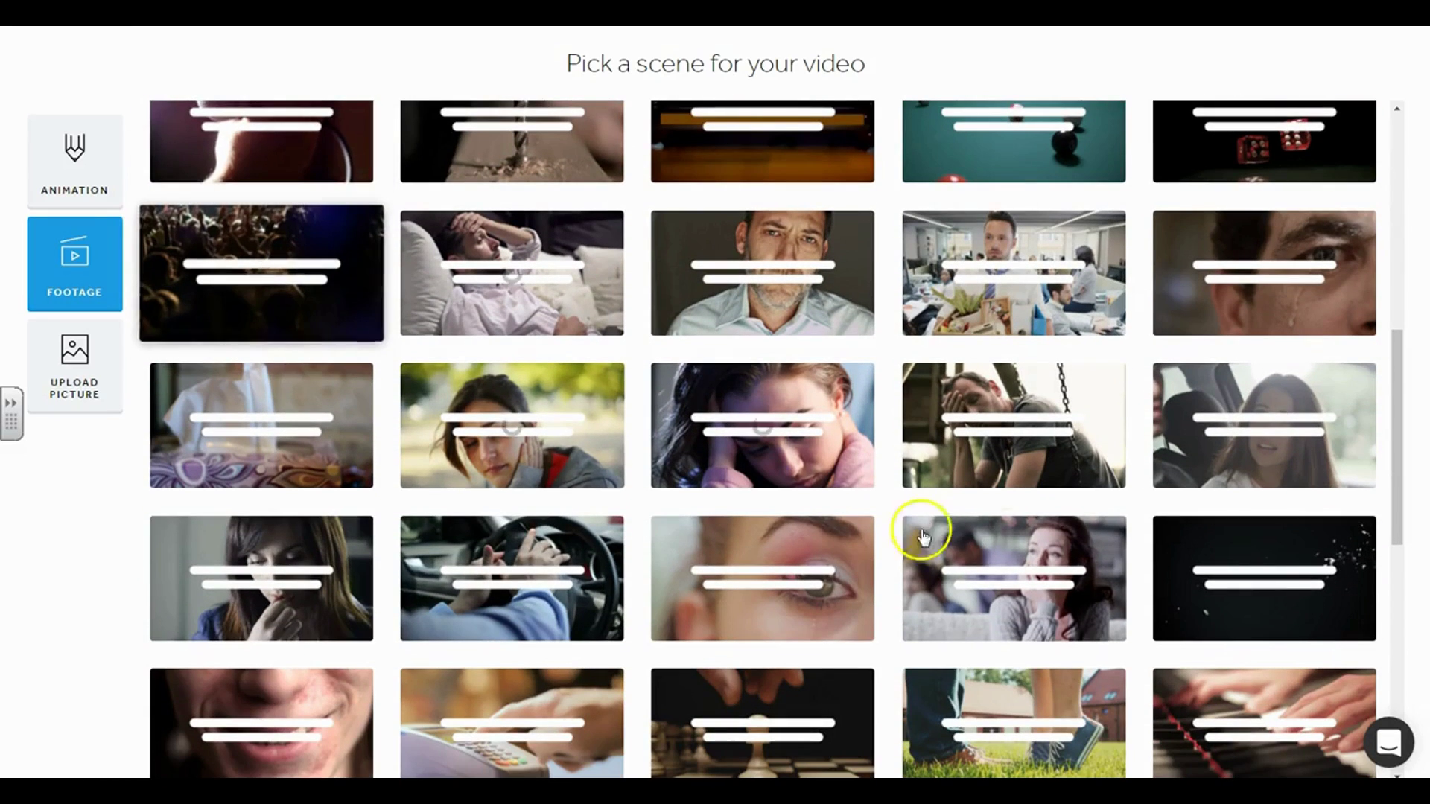
scroll(819, 510, "down", 4)
scroll(819, 510, "down", 3)
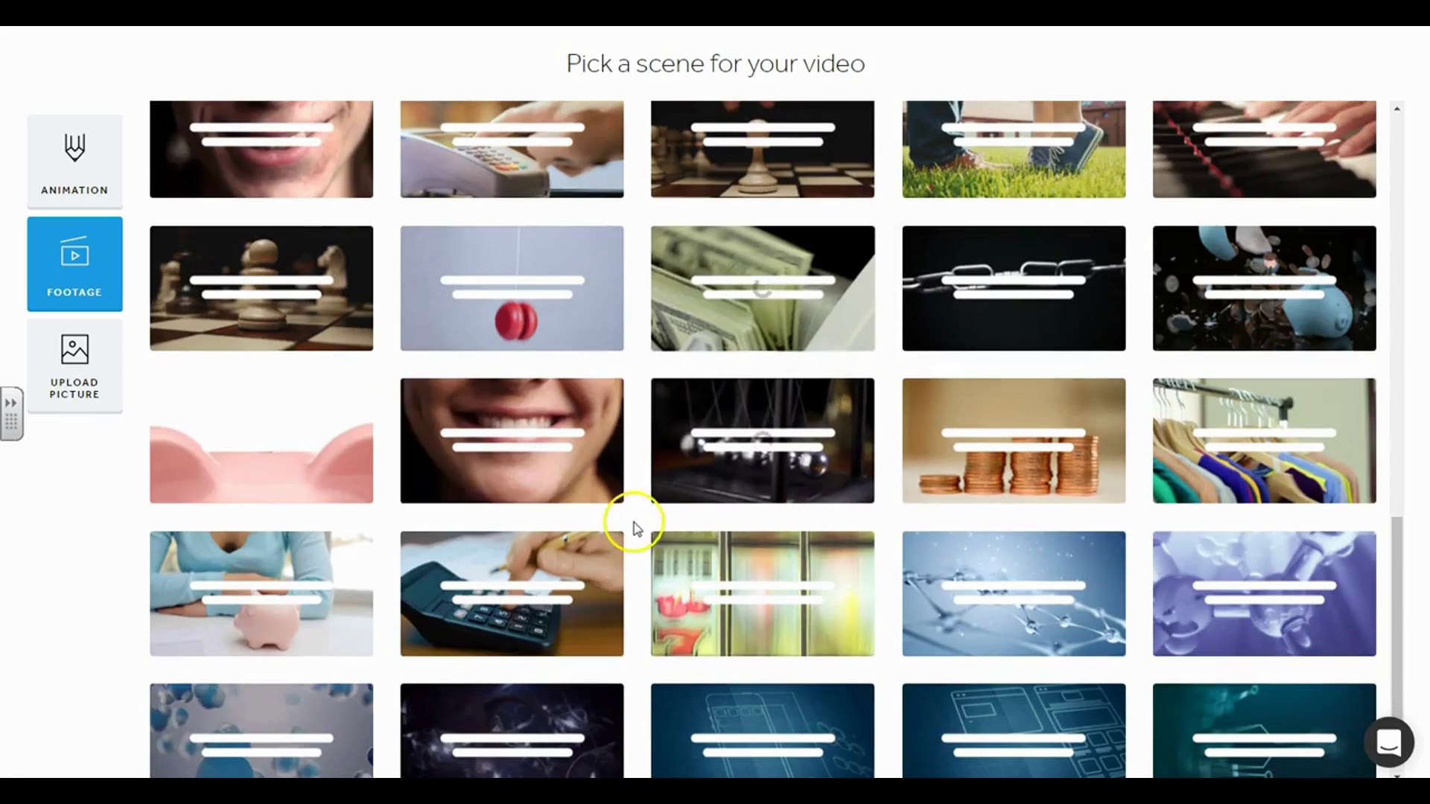
Step: Add the smiling-mouth clip, caption it 'Hello, how are you today?' and save the scene
left_click(508, 445)
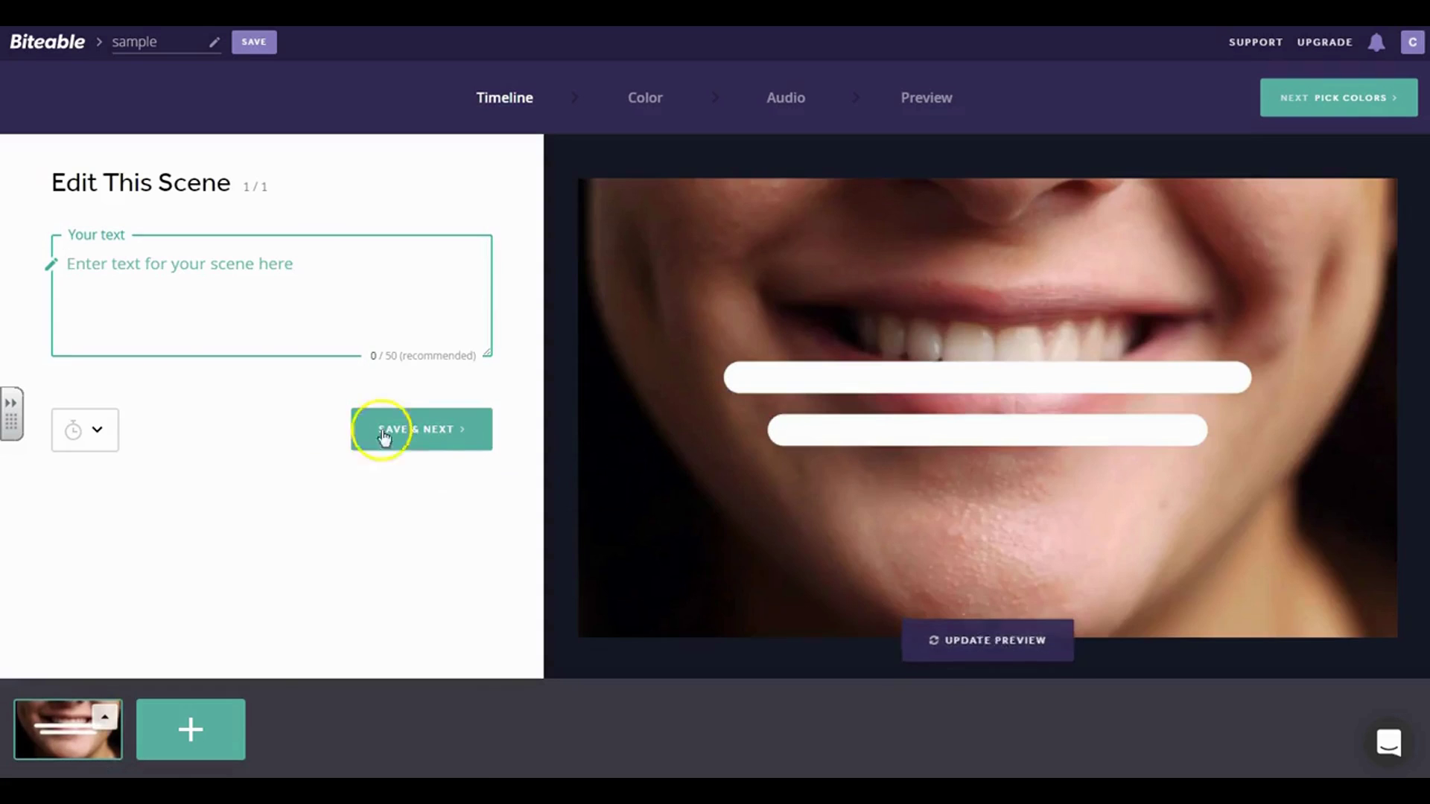
left_click(125, 277)
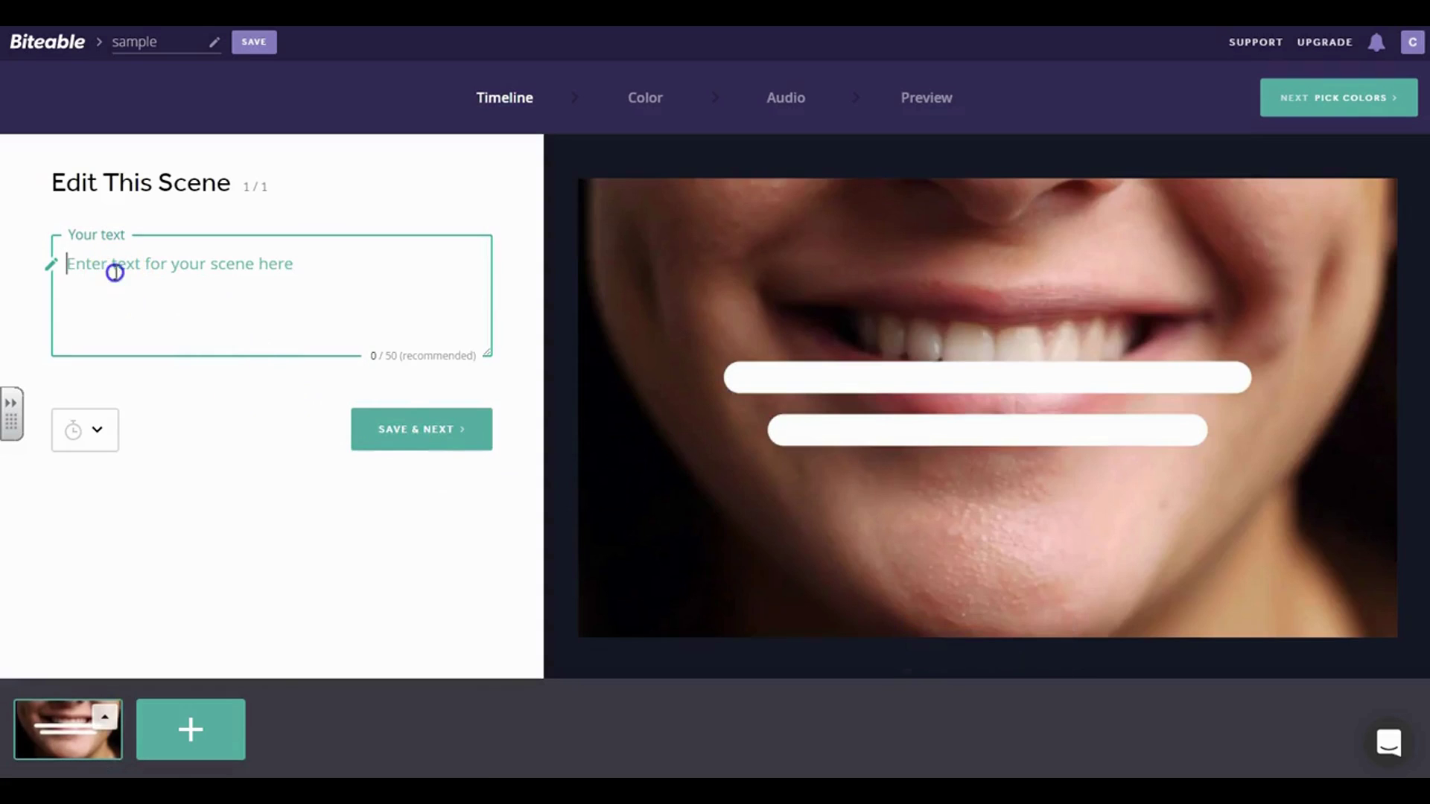
type("Hello,")
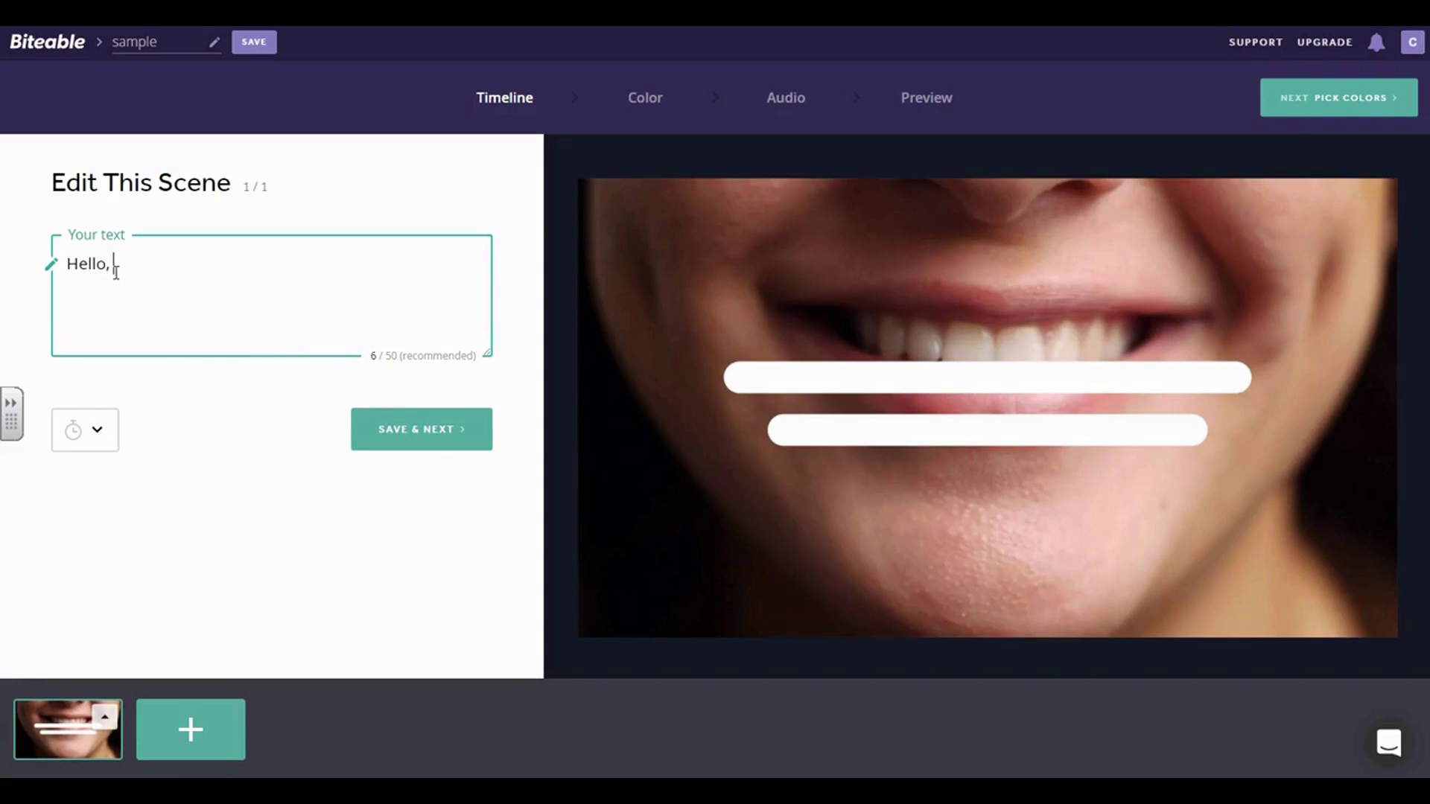
type(" Hoa")
type(" ar")
key("BackSpace")
key("BackSpace")
key("BackSpace")
type("how are you today?")
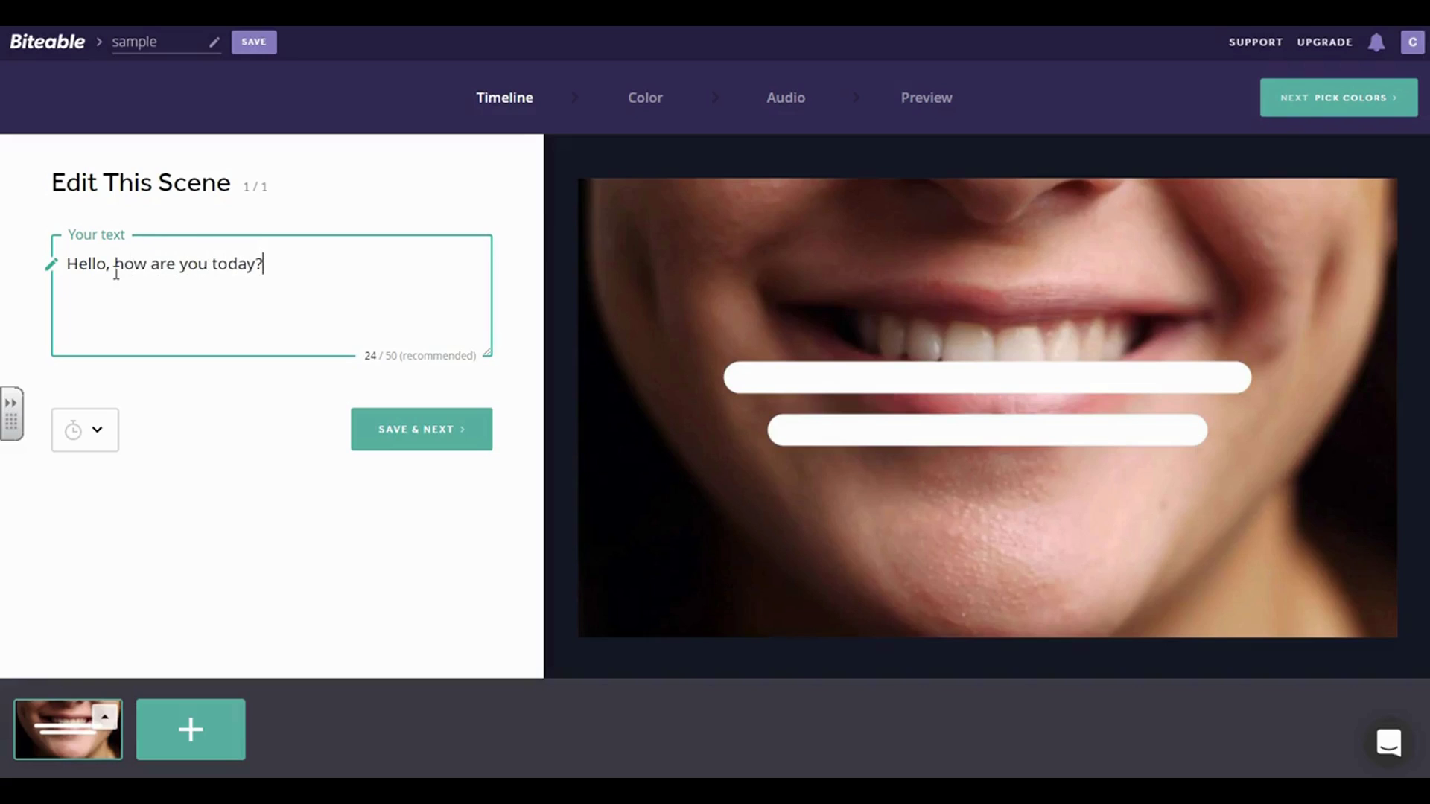
left_click(387, 443)
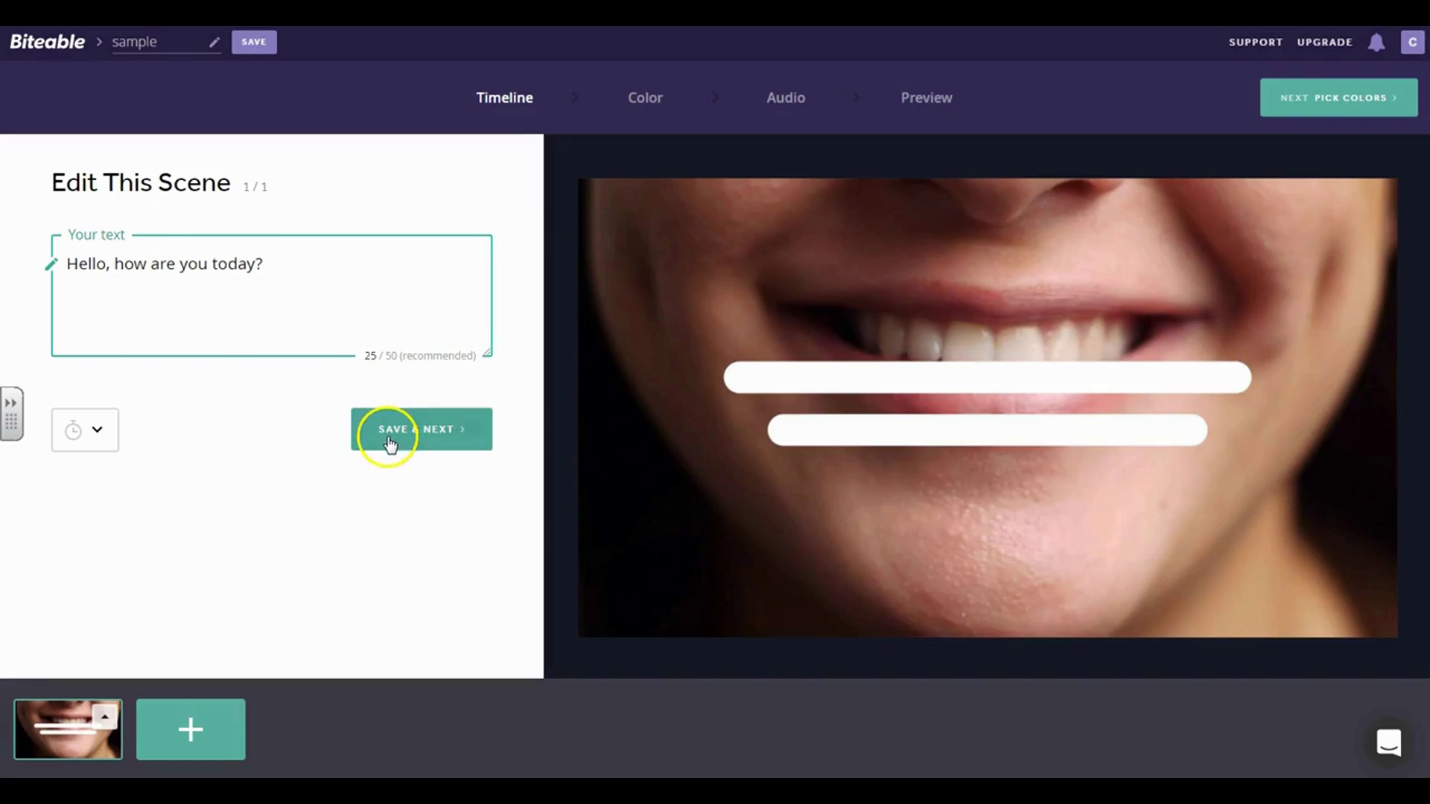
left_click(399, 436)
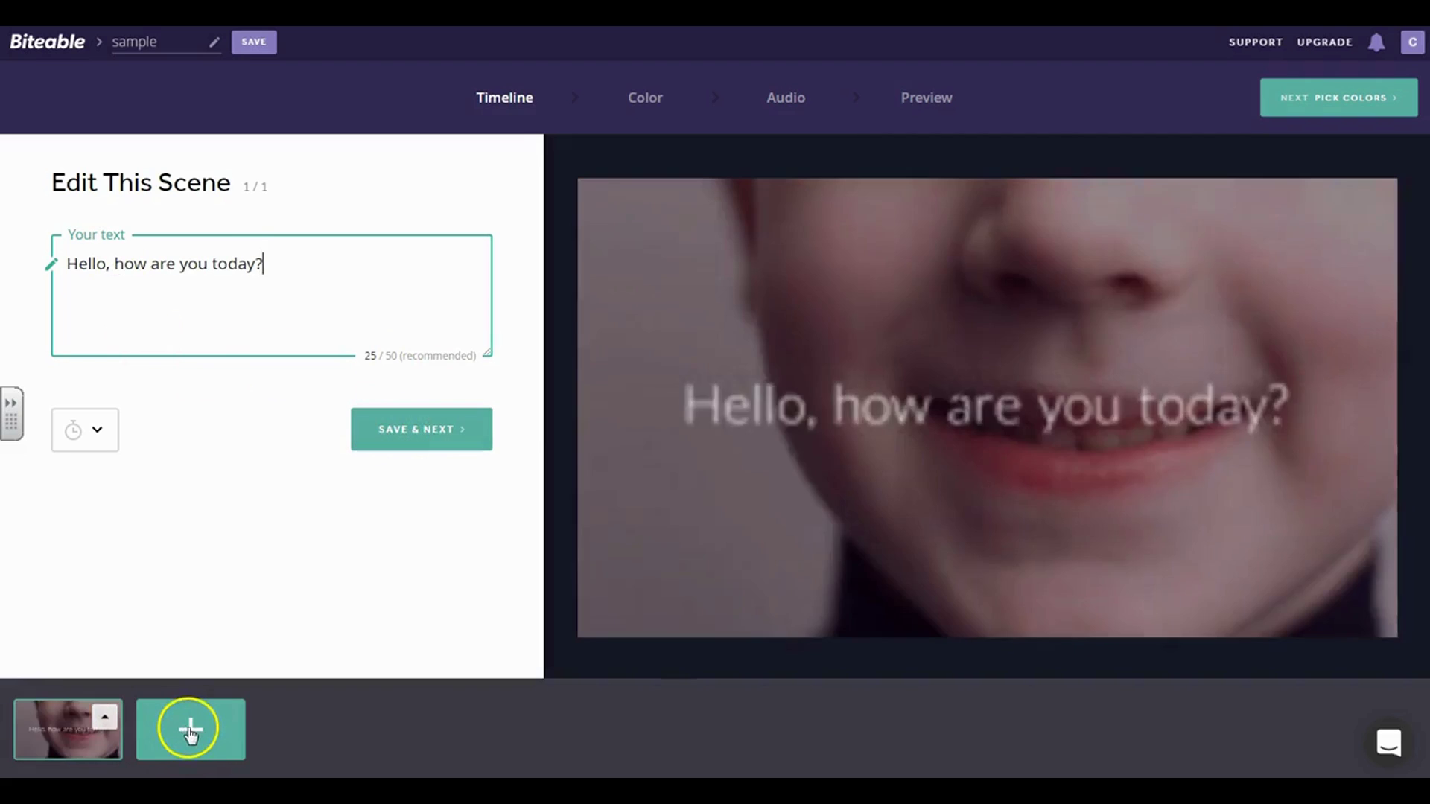
Step: Add a new scene and browse the Free stock footage clips
left_click(190, 730)
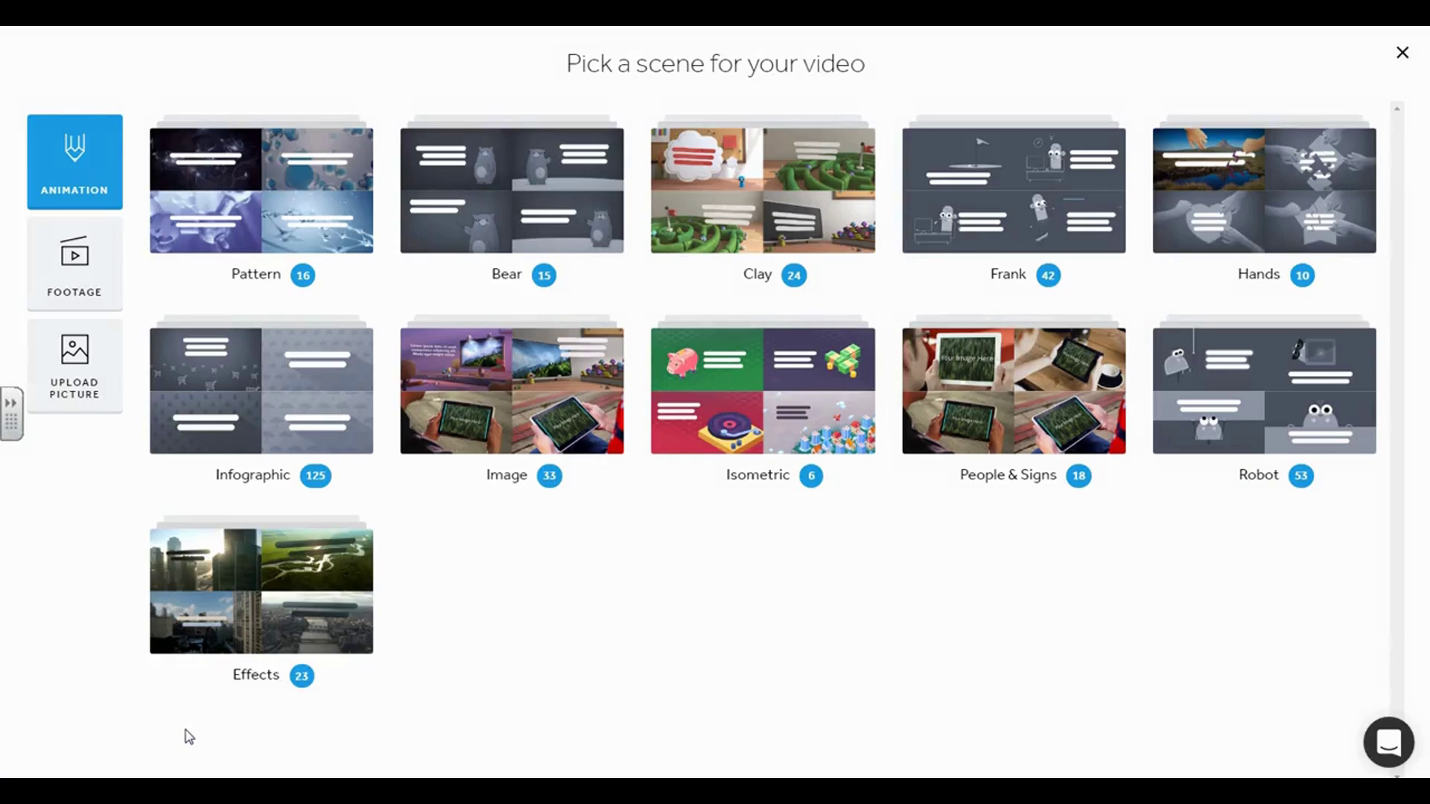
left_click(197, 721)
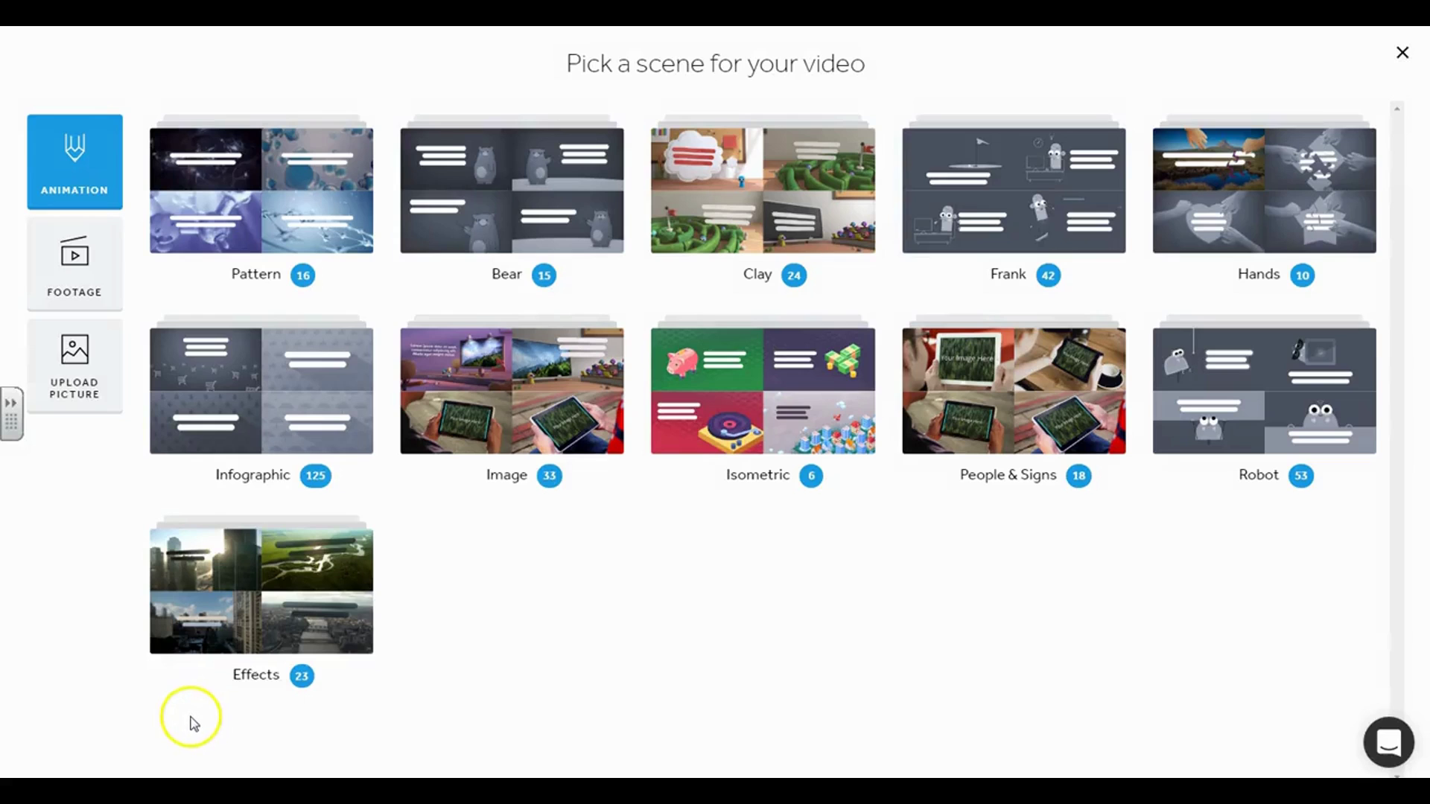
left_click(85, 266)
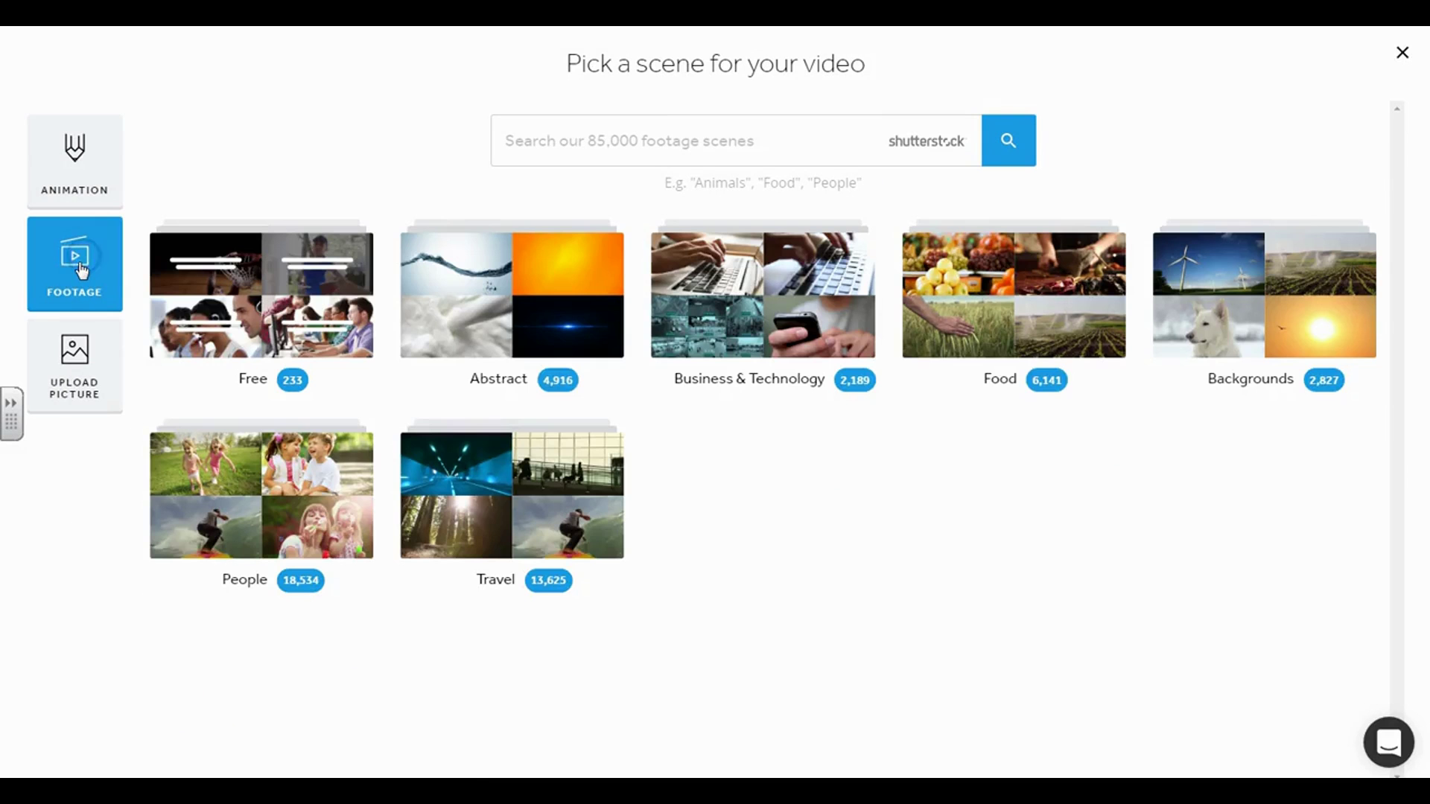
left_click(240, 322)
scroll(525, 373, "down", 5)
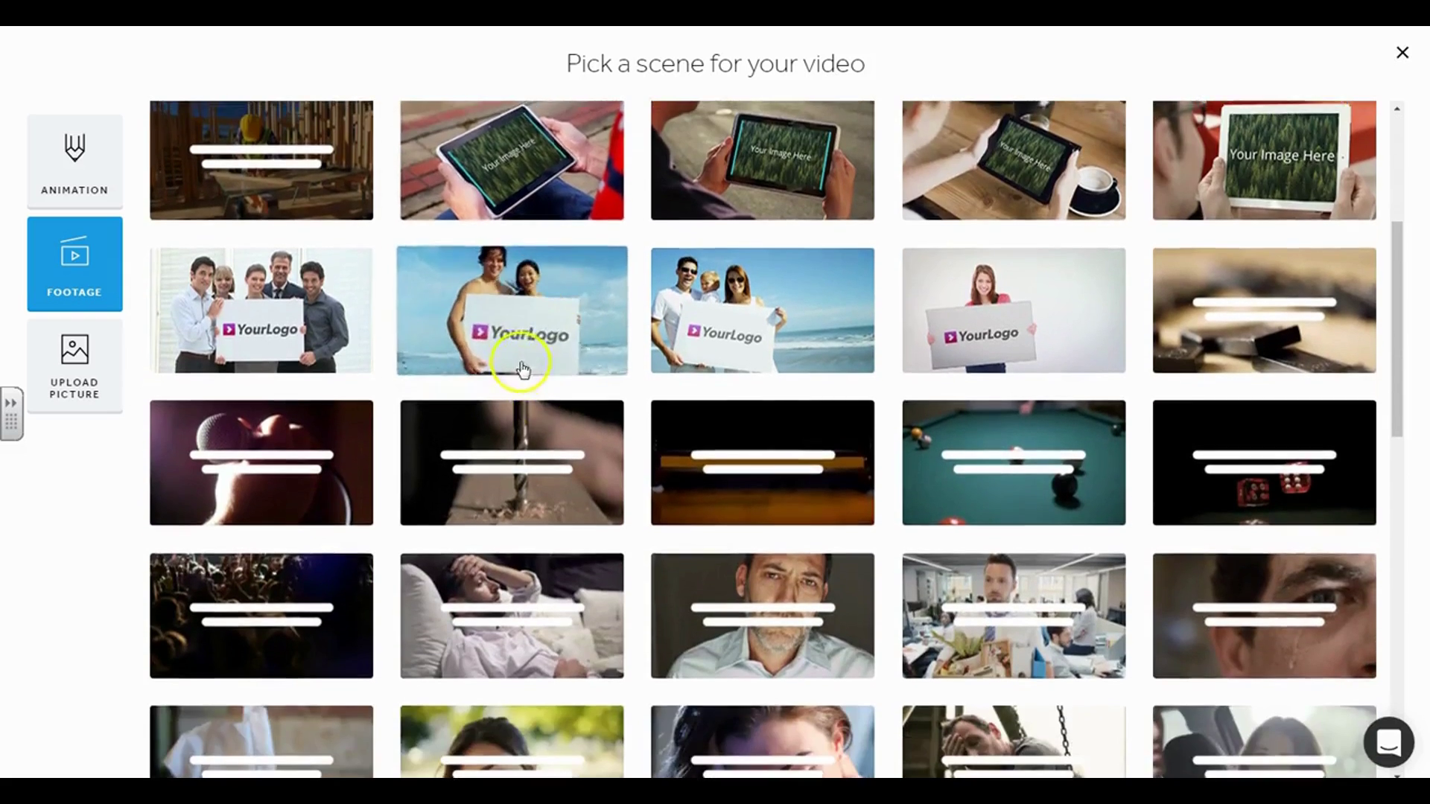
scroll(521, 369, "up", 5)
scroll(523, 368, "down", 10)
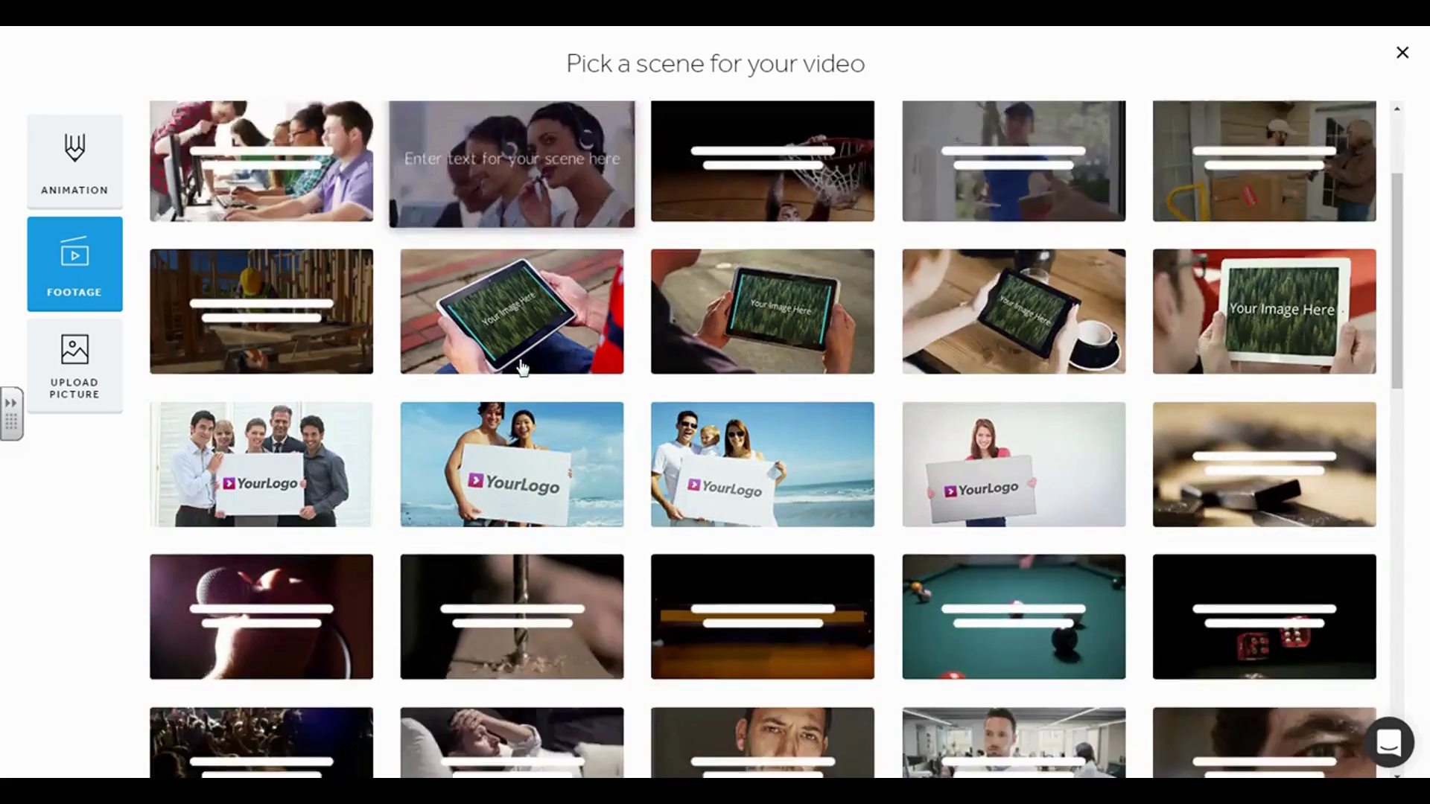
scroll(524, 375, "down", 8)
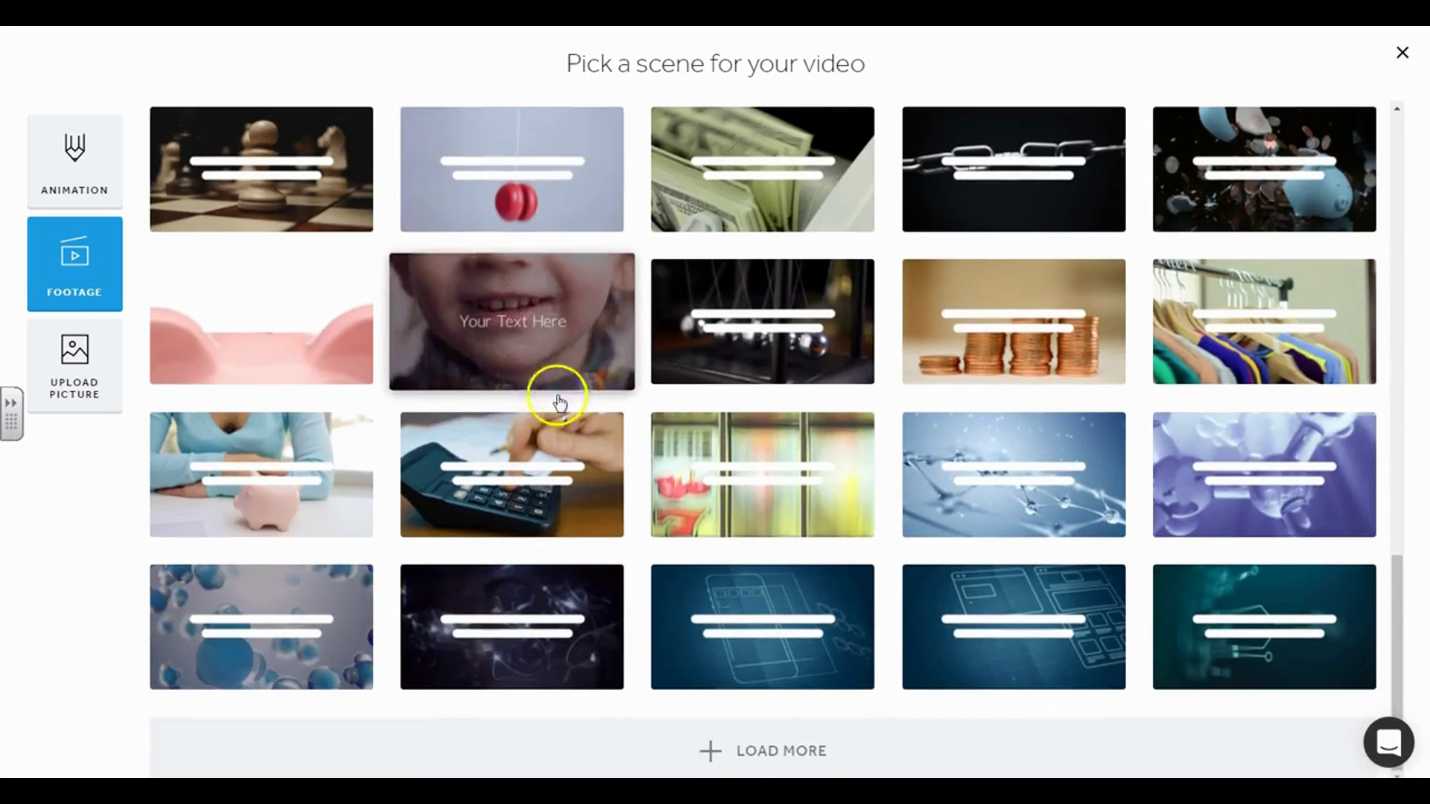
Step: Load more free clips, pick the hammock-at-sunset footage, and start typing its caption
left_click(776, 748)
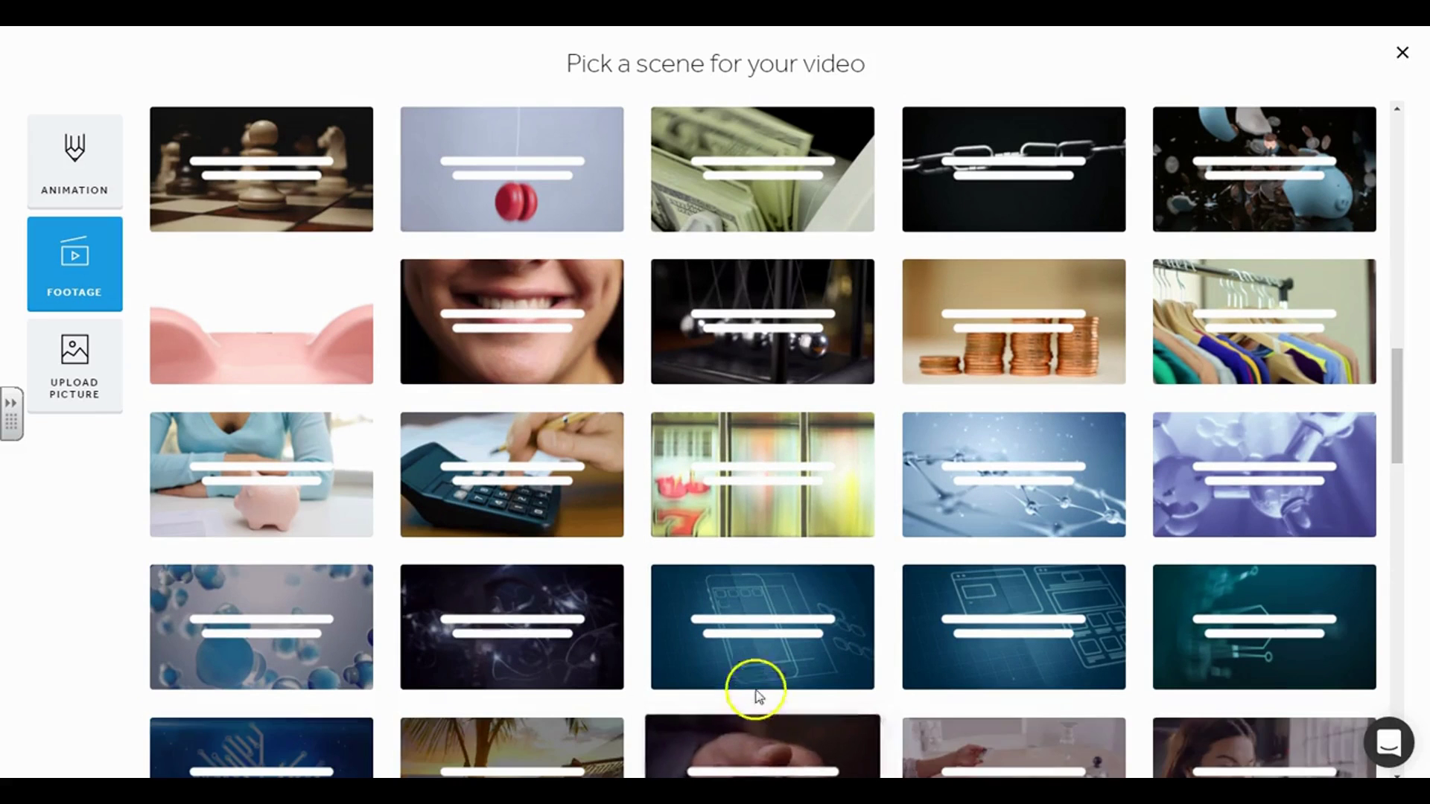
scroll(730, 633, "down", 1)
scroll(655, 593, "down", 10)
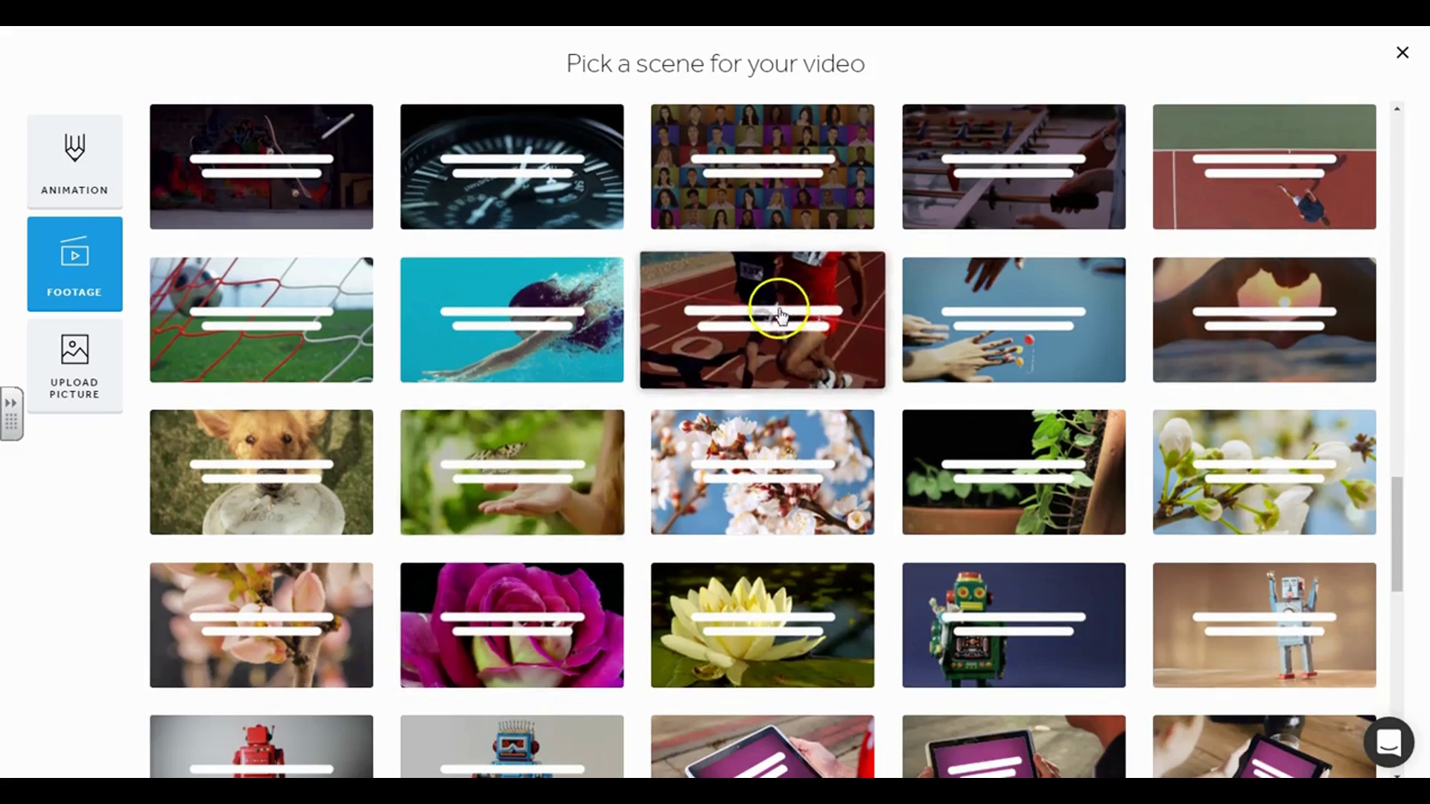
scroll(775, 305, "up", 2)
scroll(767, 317, "down", 3)
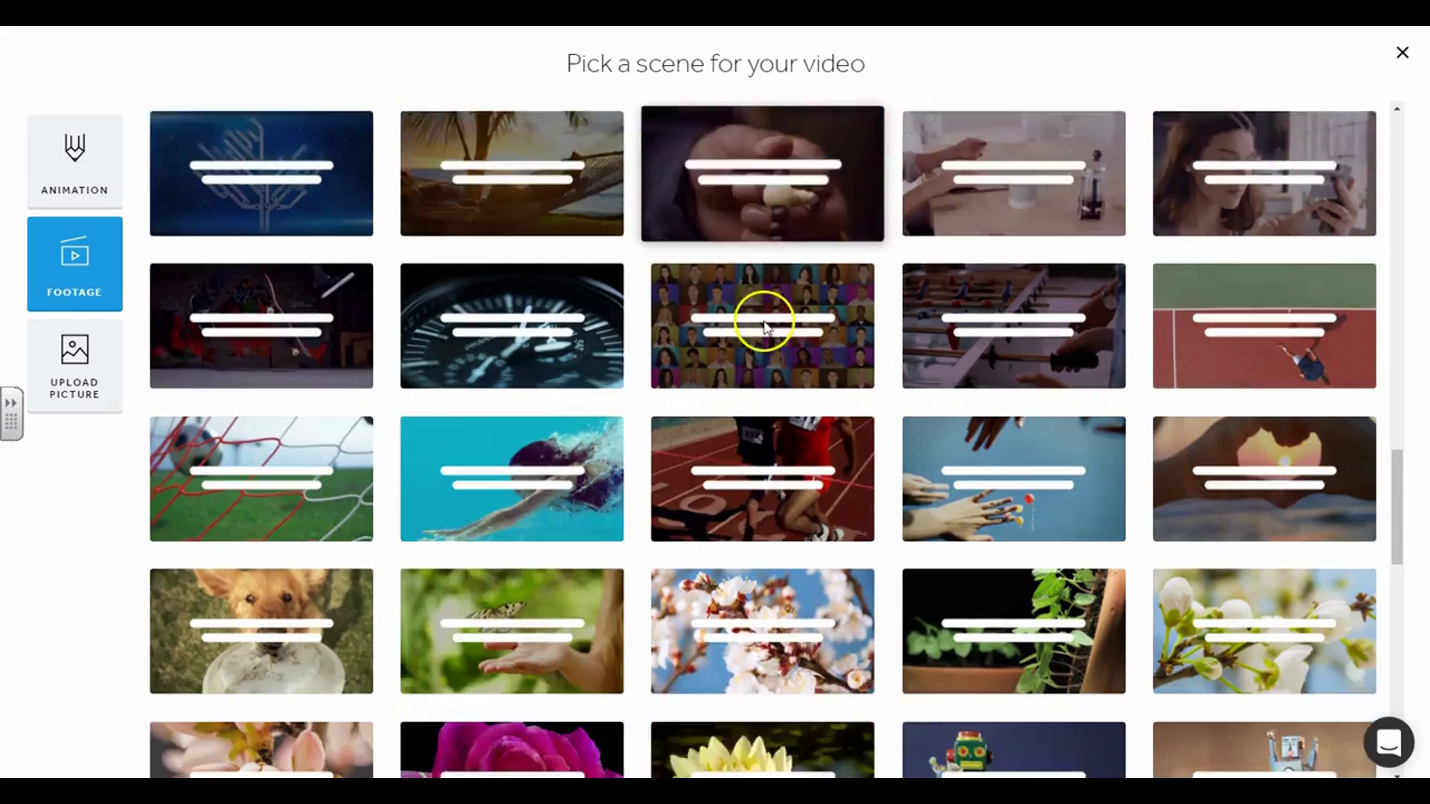
scroll(765, 325, "down", 5)
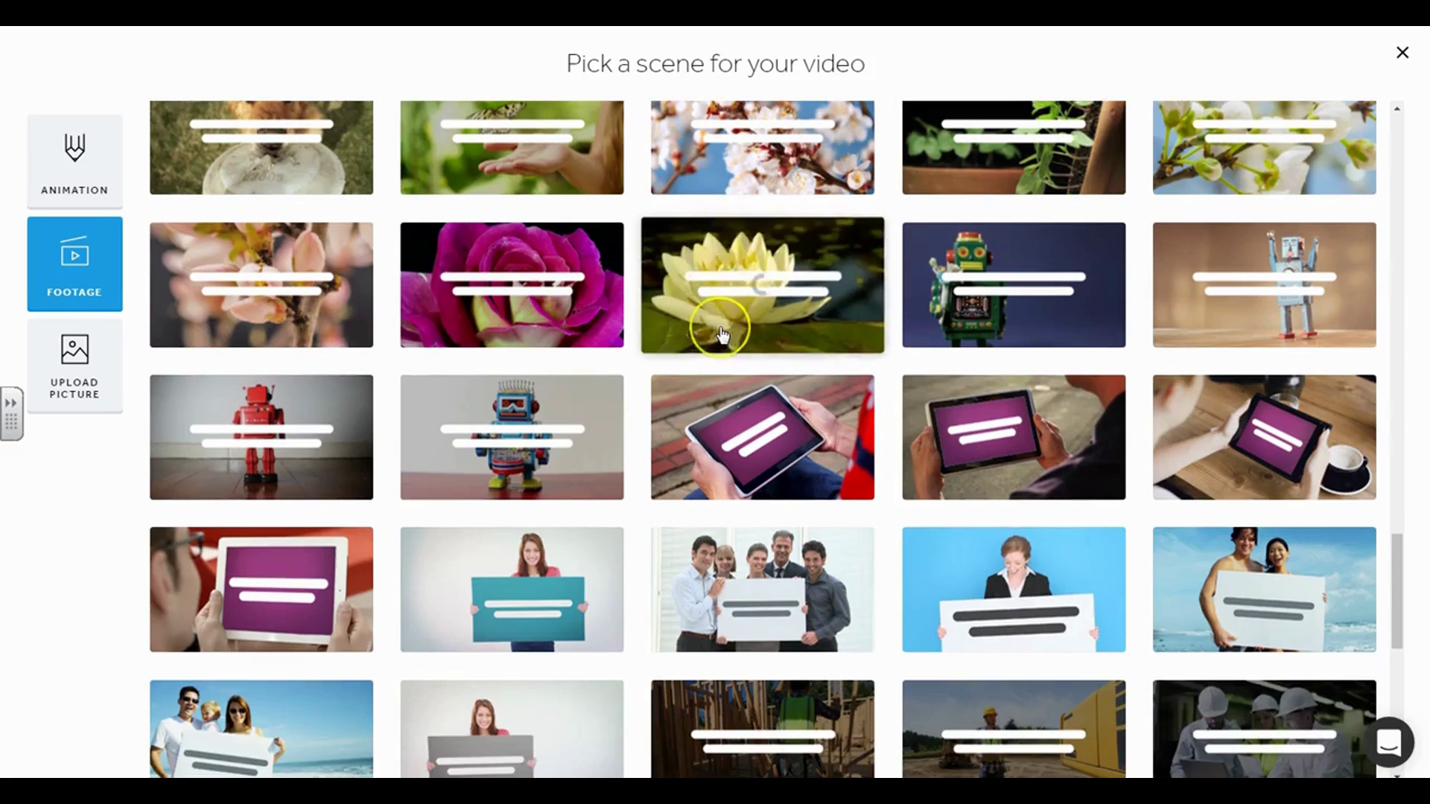
scroll(690, 361, "down", 5)
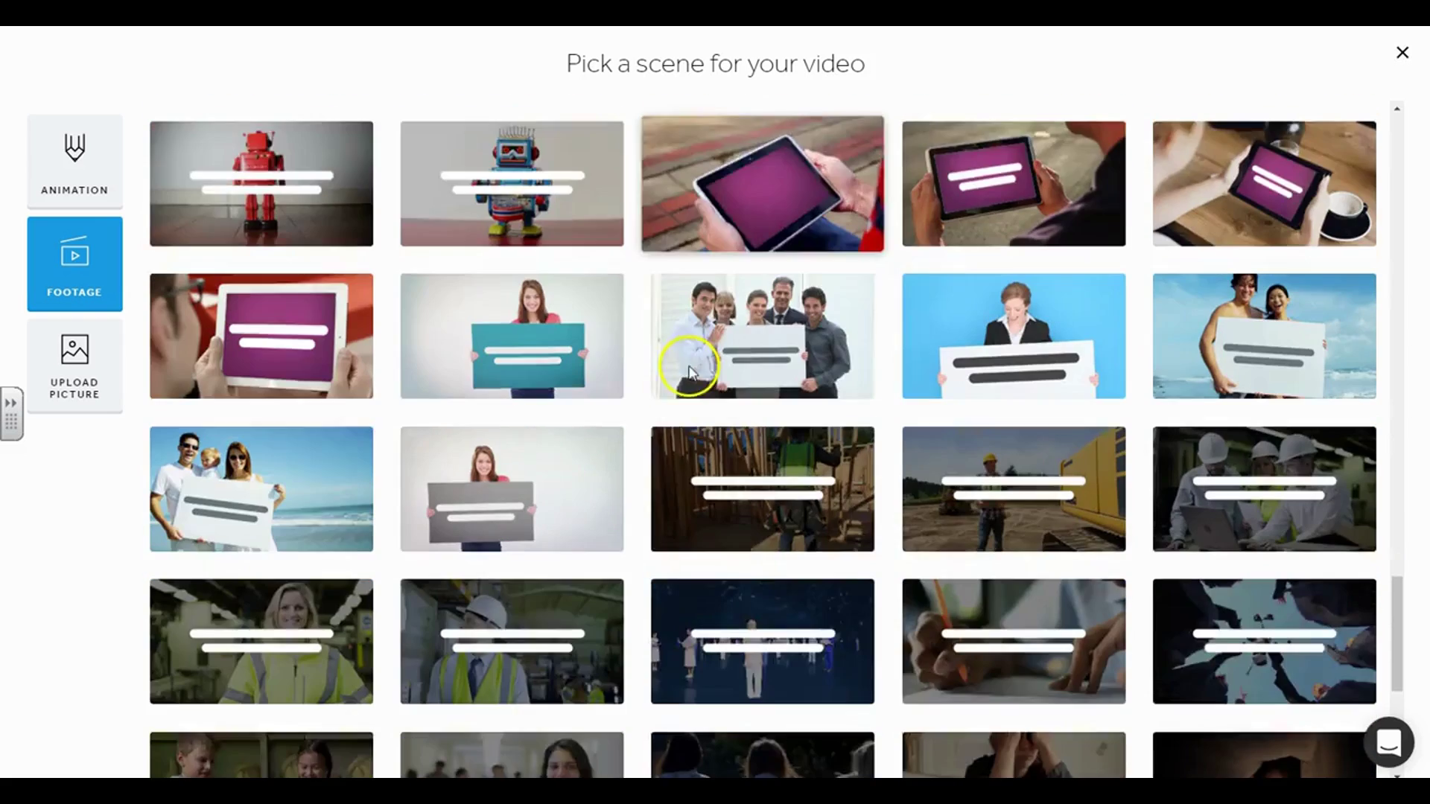
scroll(690, 373, "down", 5)
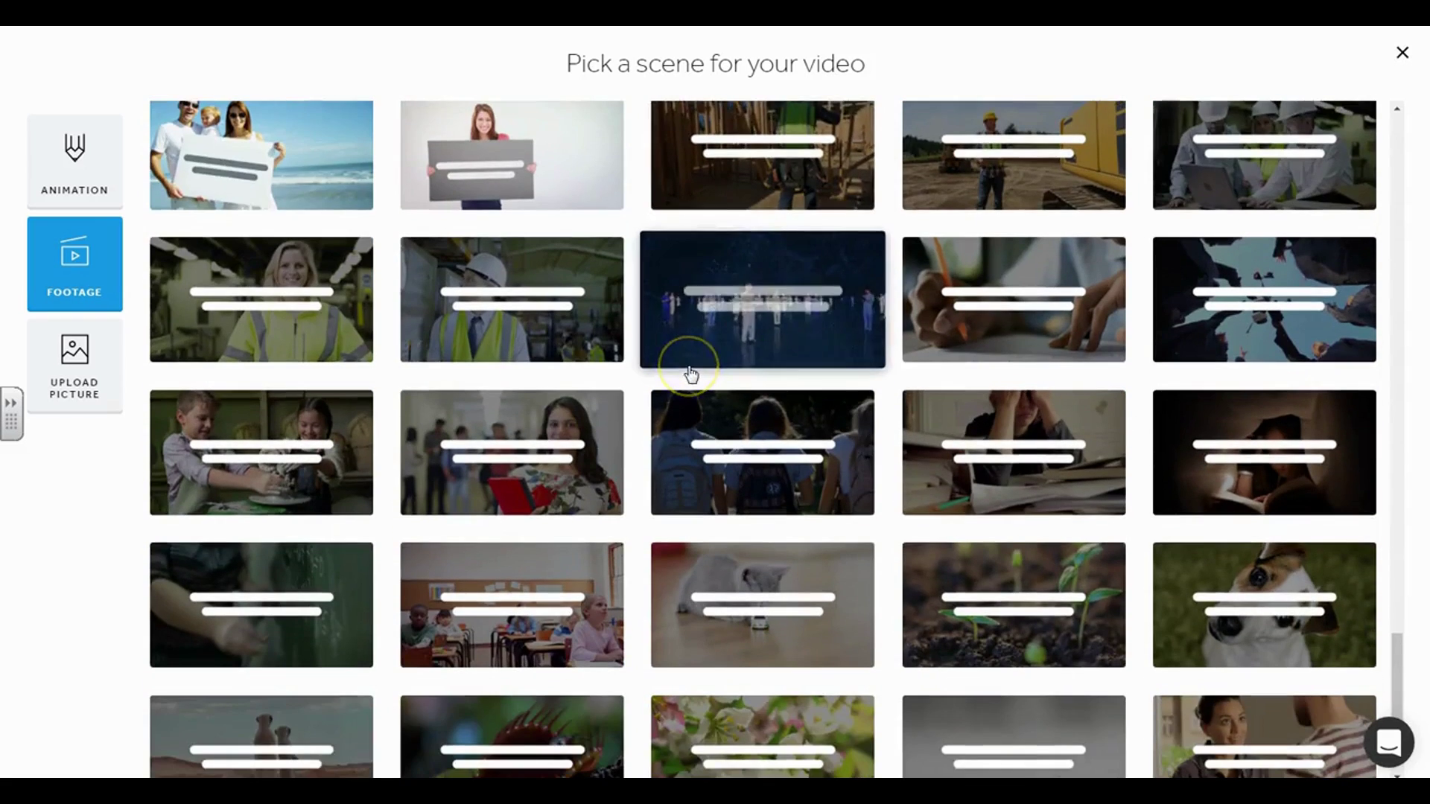
scroll(675, 358, "up", 8)
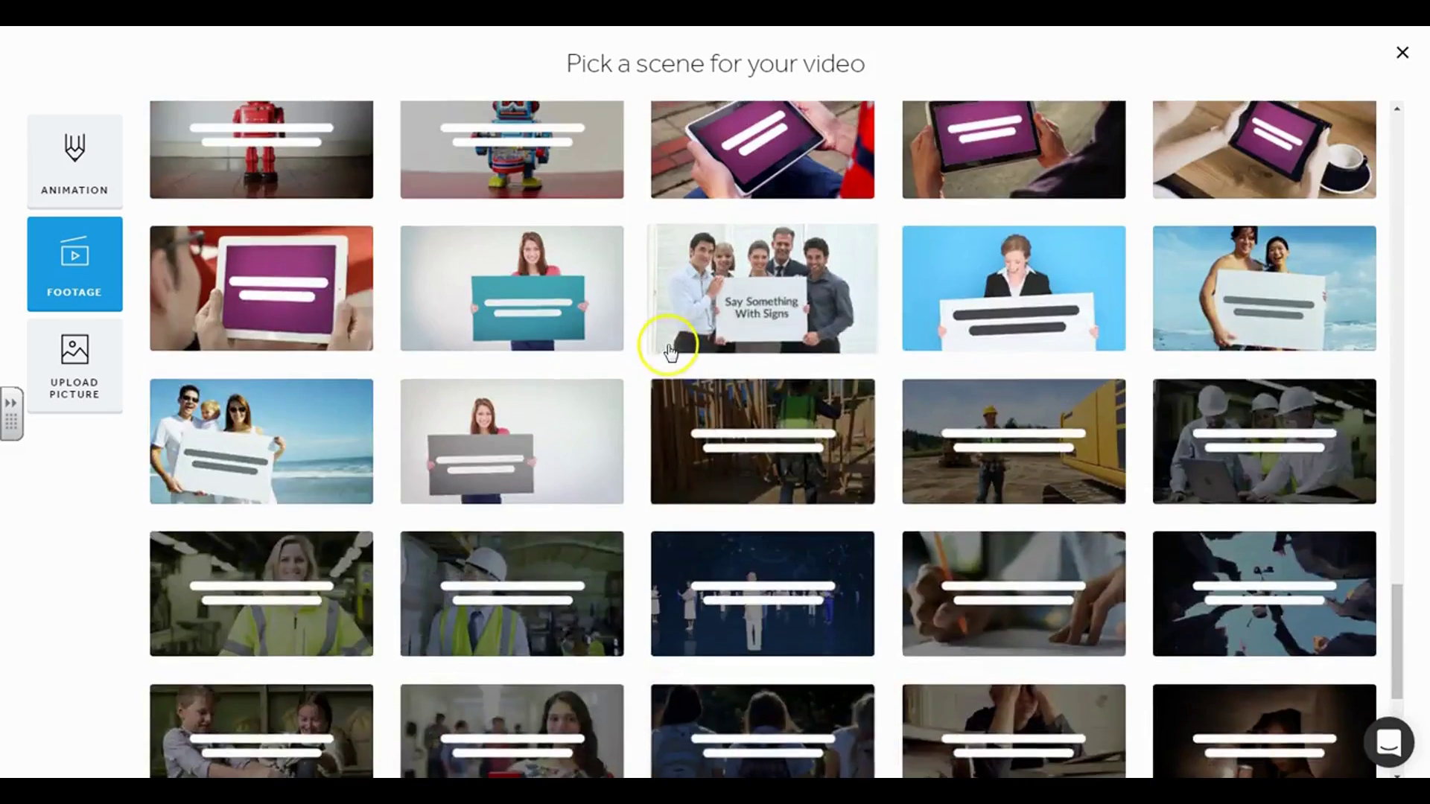
scroll(670, 344, "up", 5)
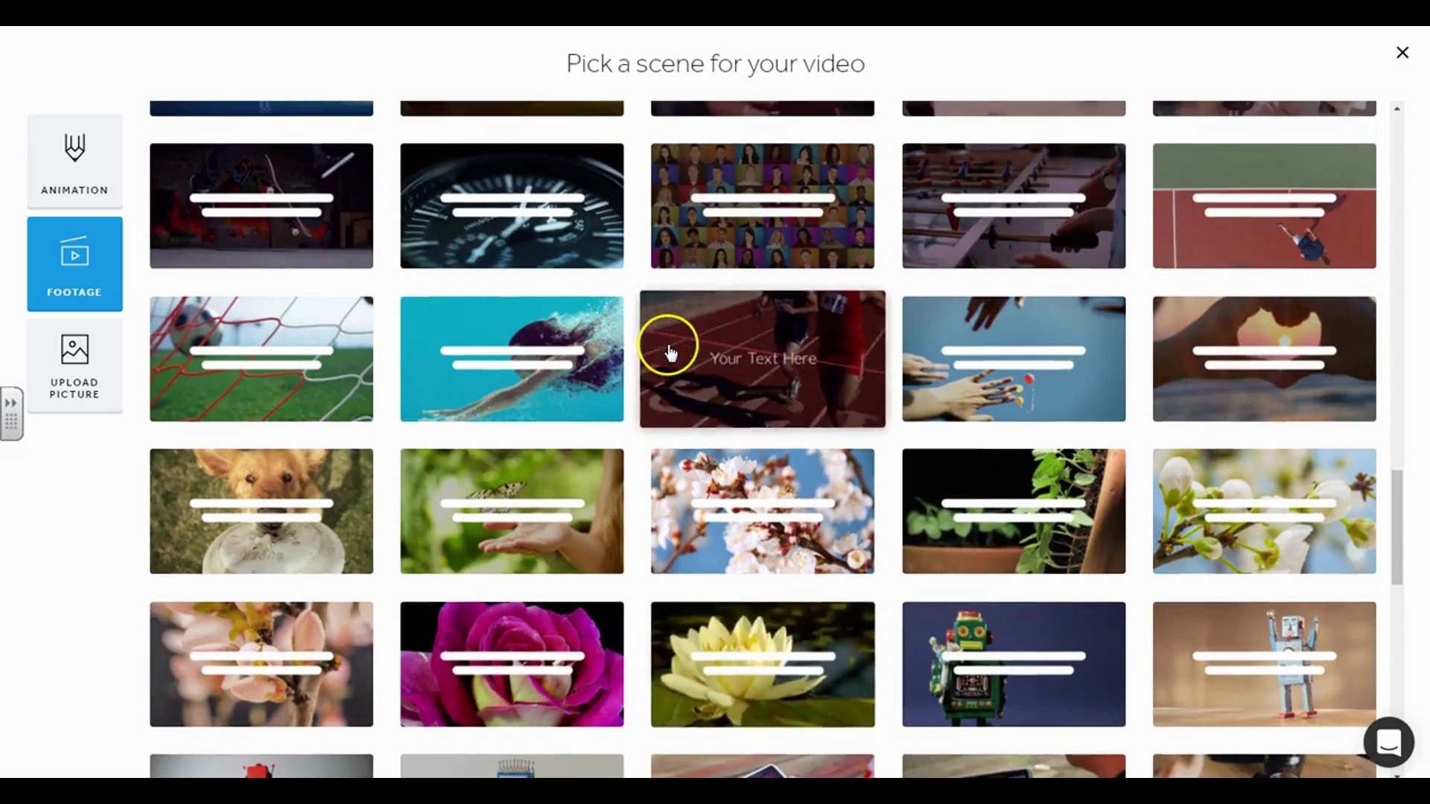
scroll(669, 350, "up", 5)
left_click(511, 386)
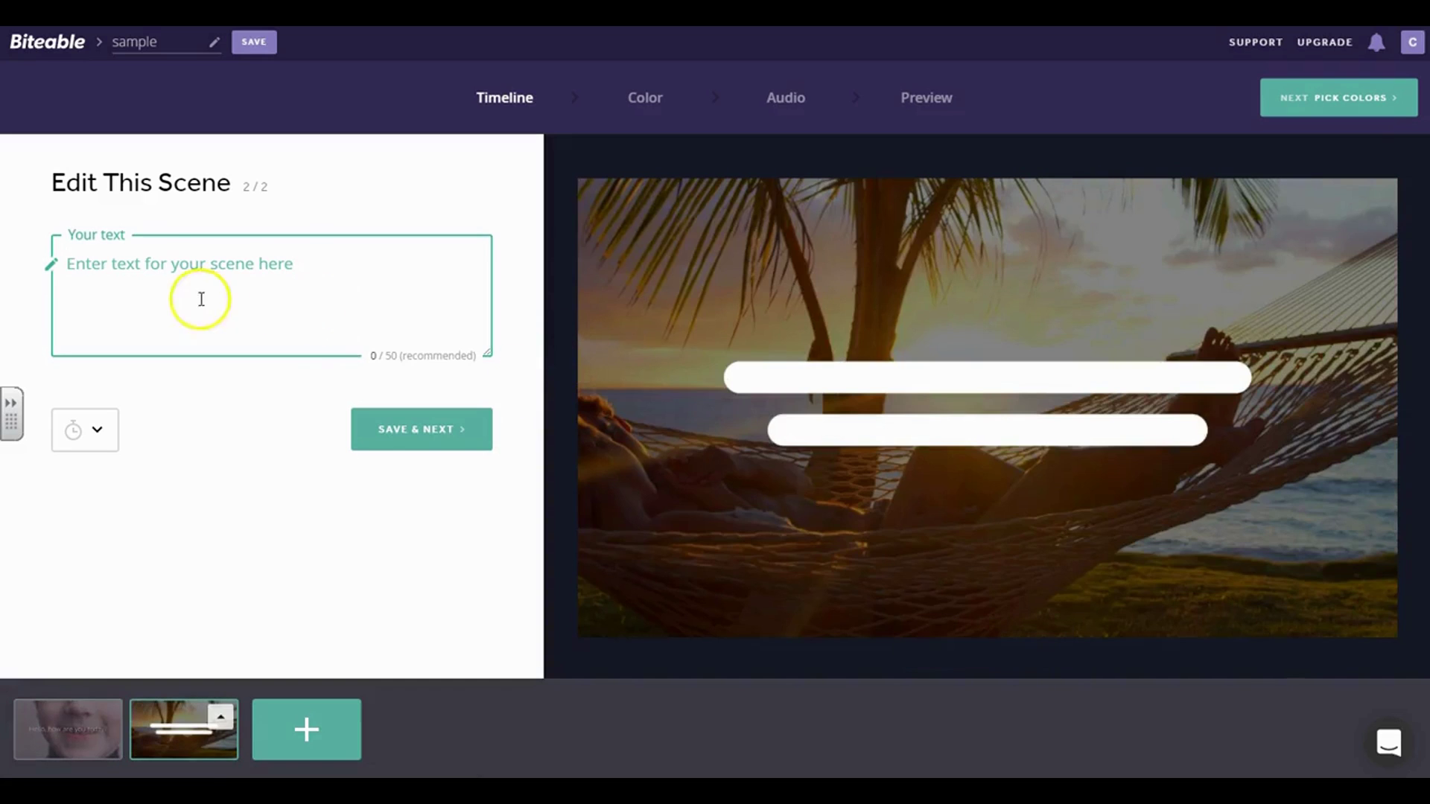
type("W")
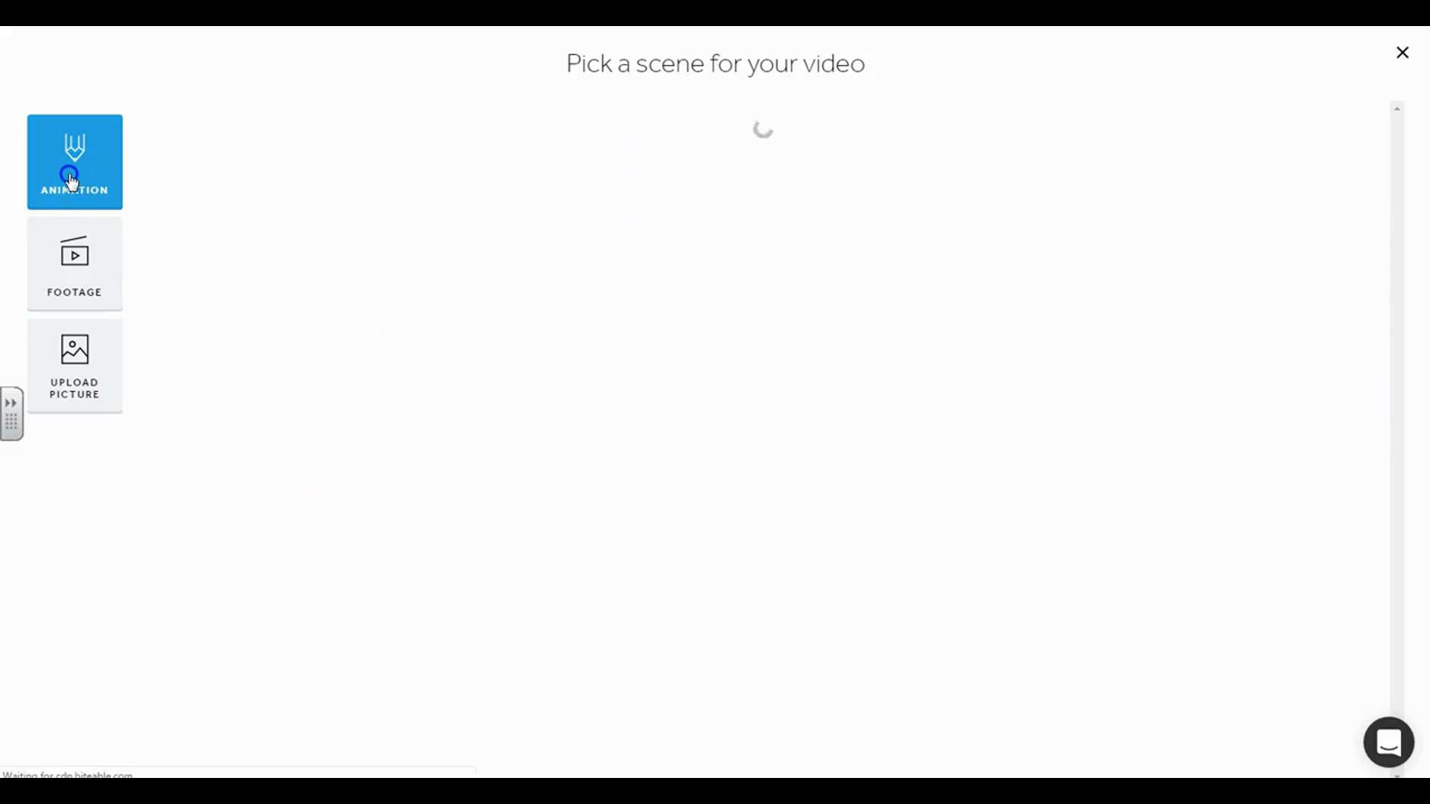
Step: Add the People & Signs purple-screen tablet scene and start its caption 'Have a nice day!!!!'
left_click(307, 729)
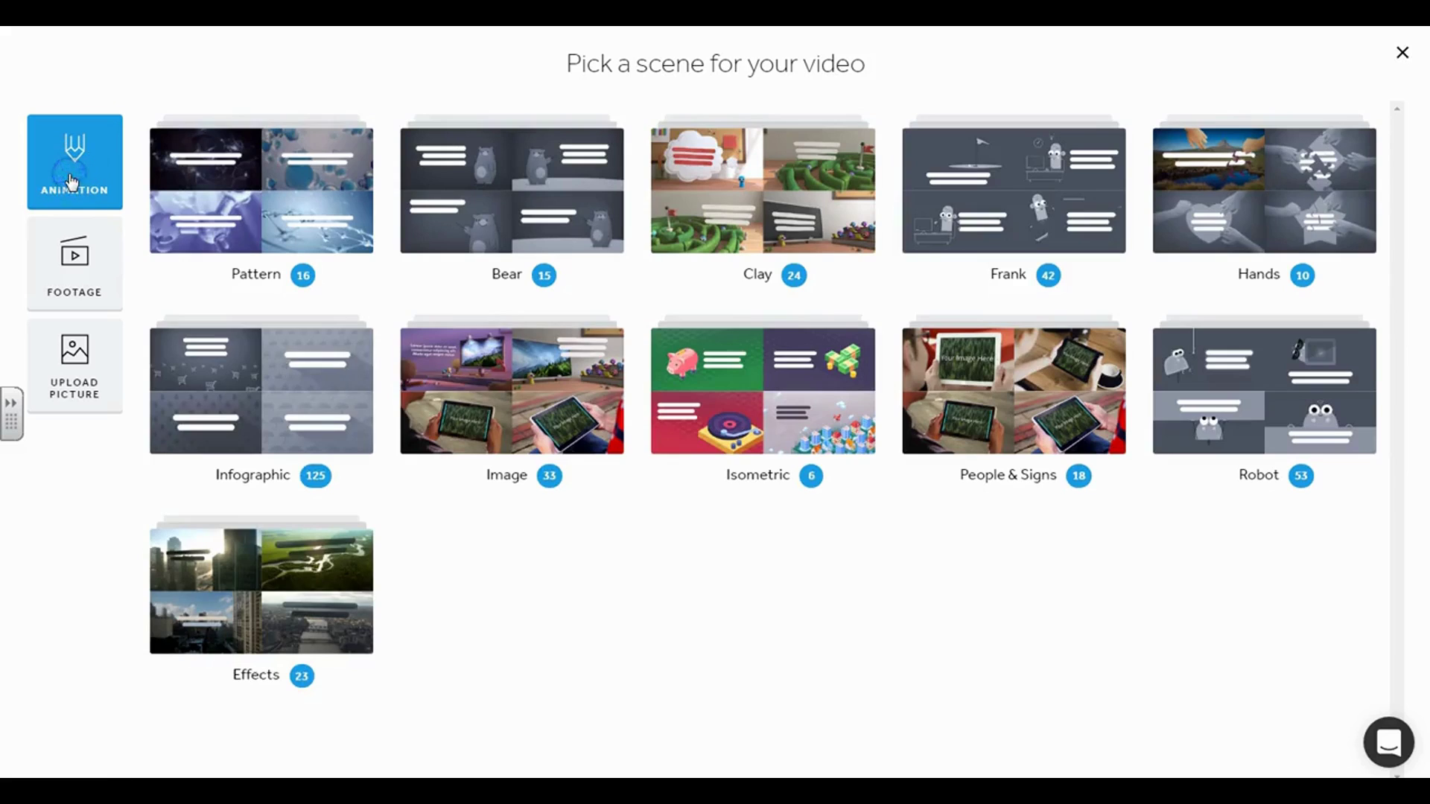
left_click(532, 428)
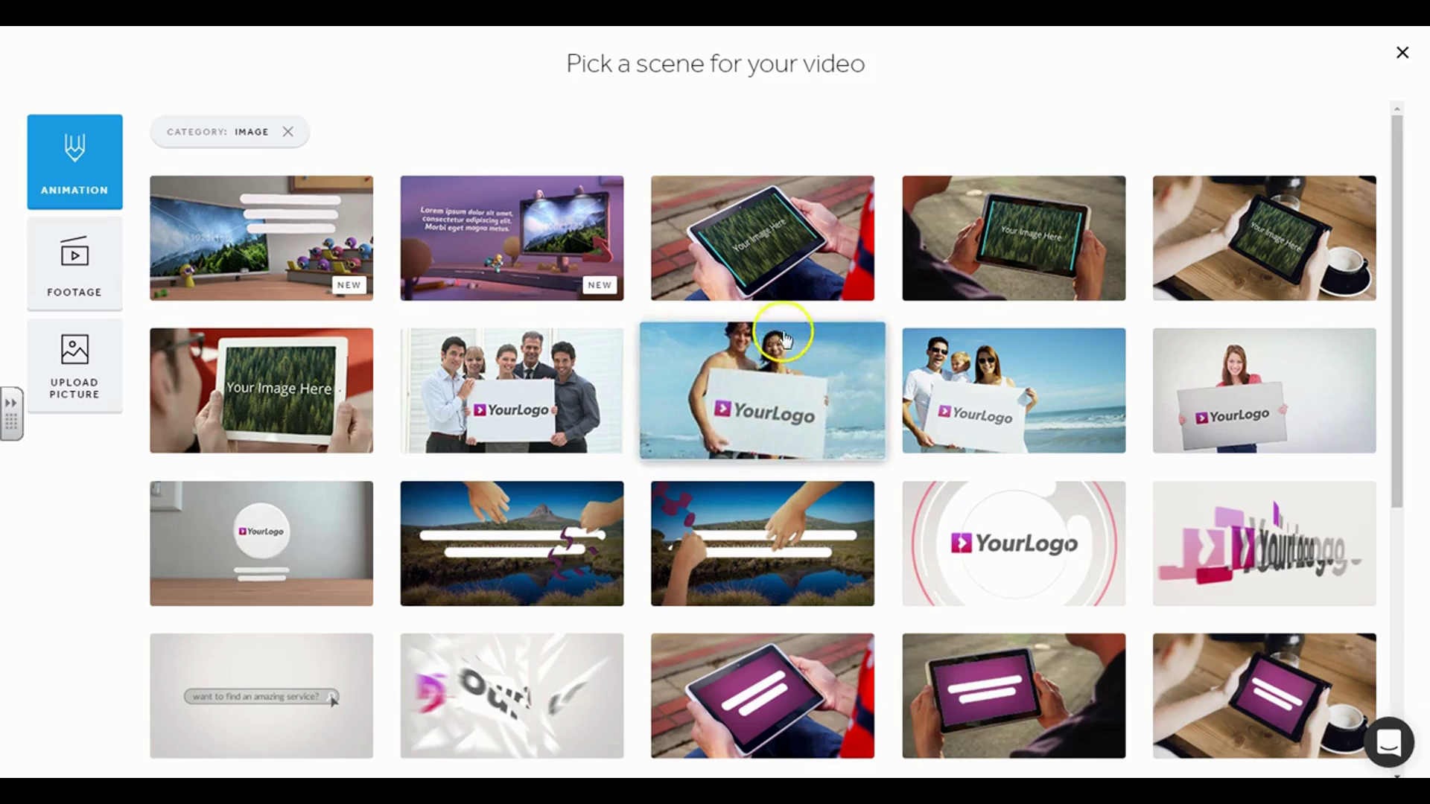
left_click(74, 179)
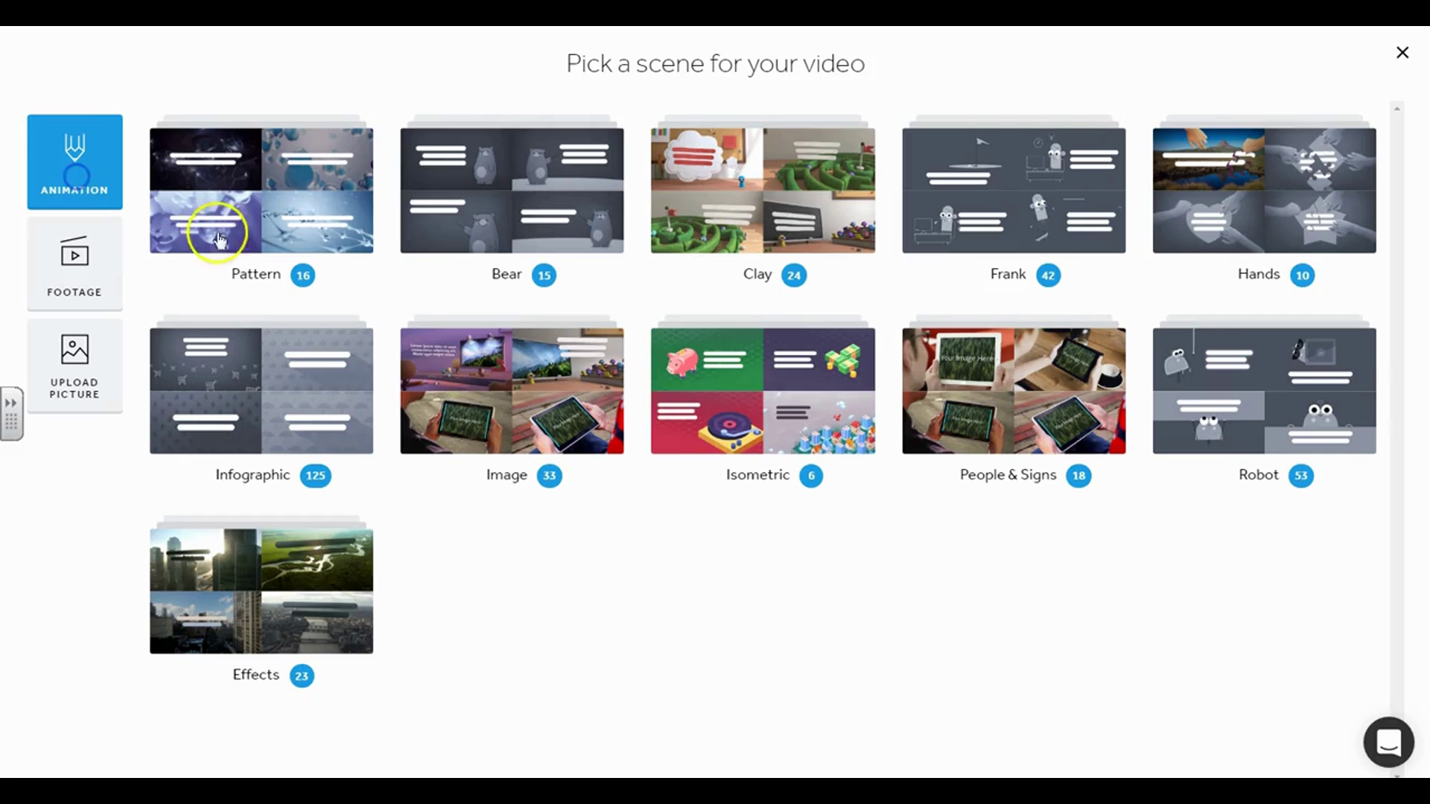
left_click(1017, 404)
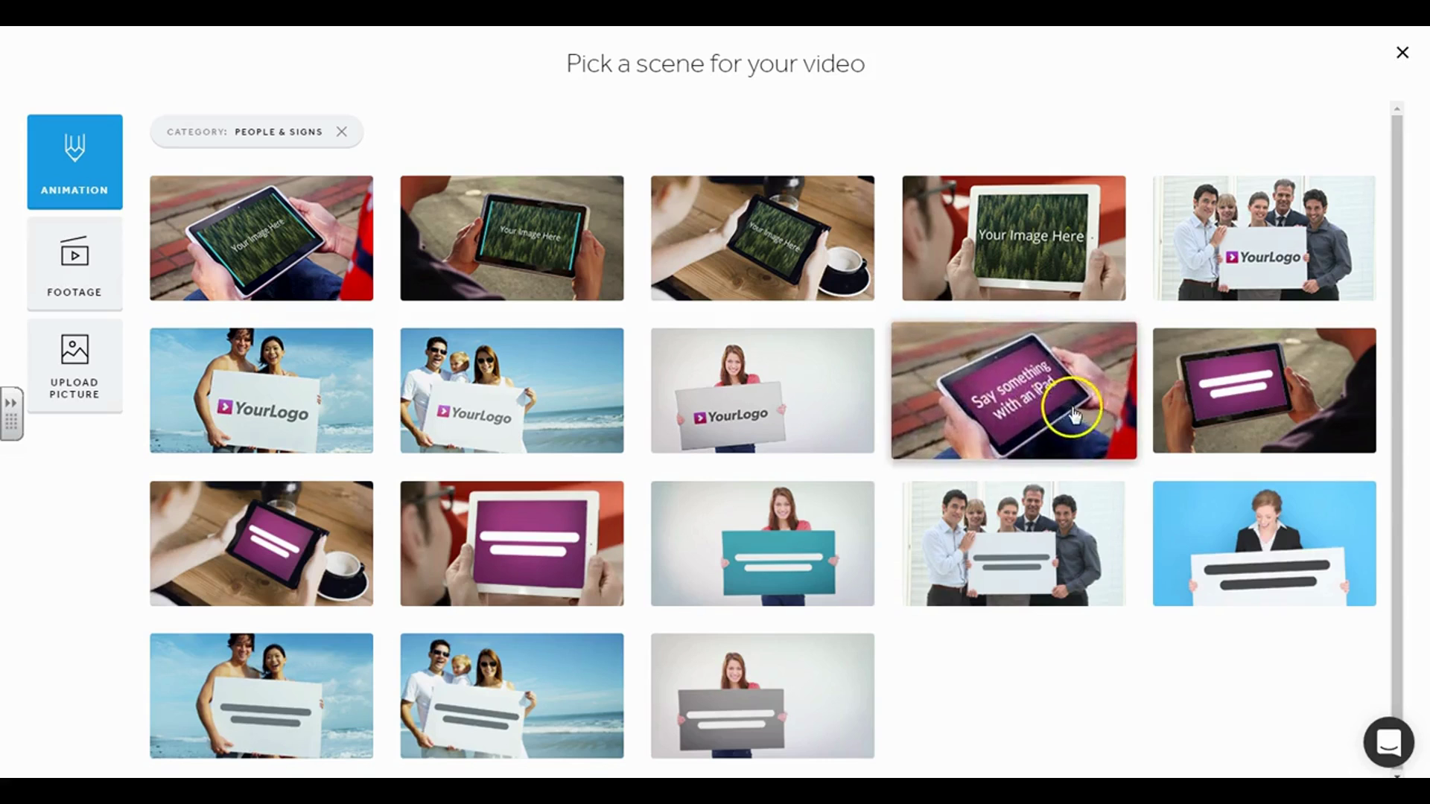
left_click(1204, 393)
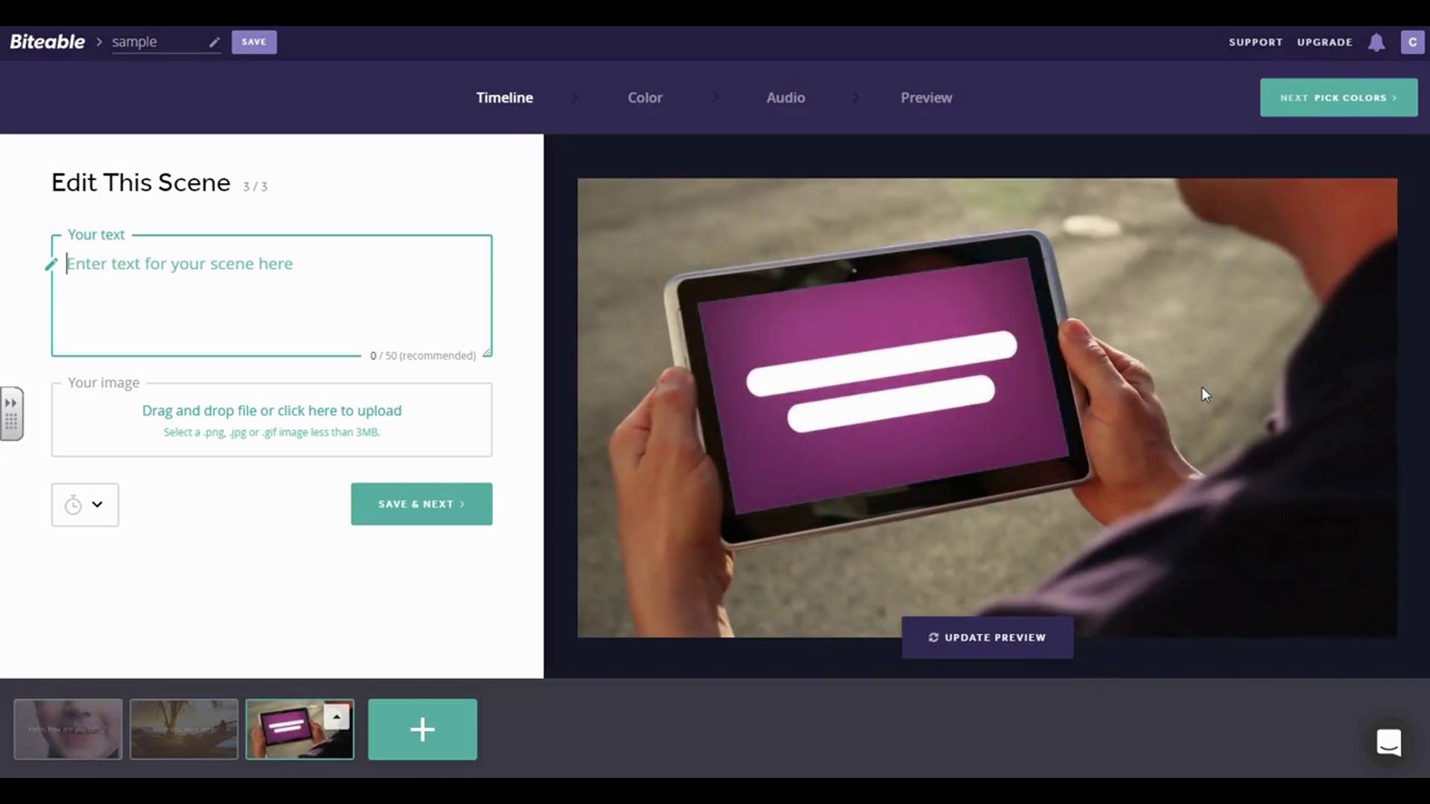
left_click(102, 272)
type("Have a nice day!!!!")
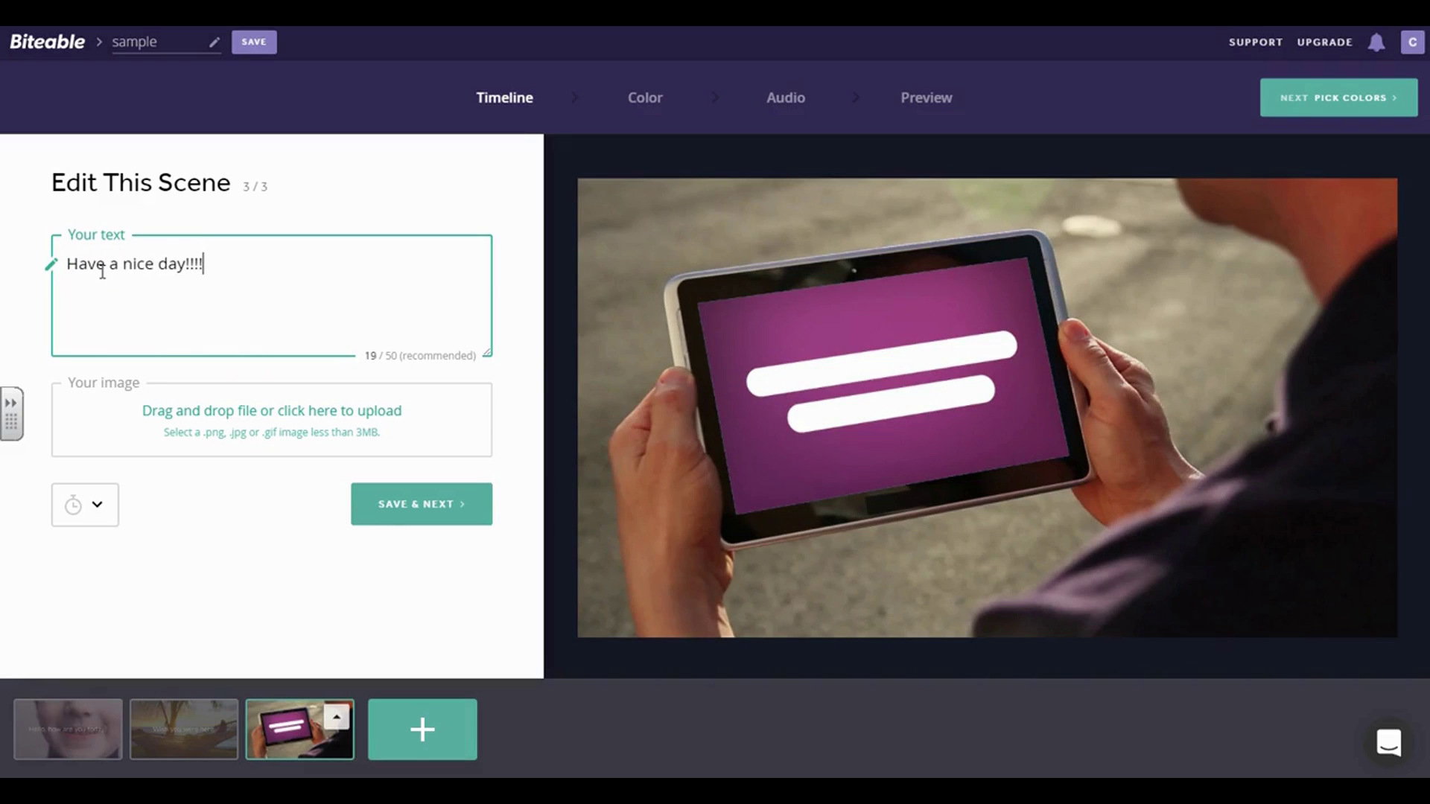
Step: Save the third caption, switch to custom colours and give Background 1 a custom teal hex shade
left_click(418, 503)
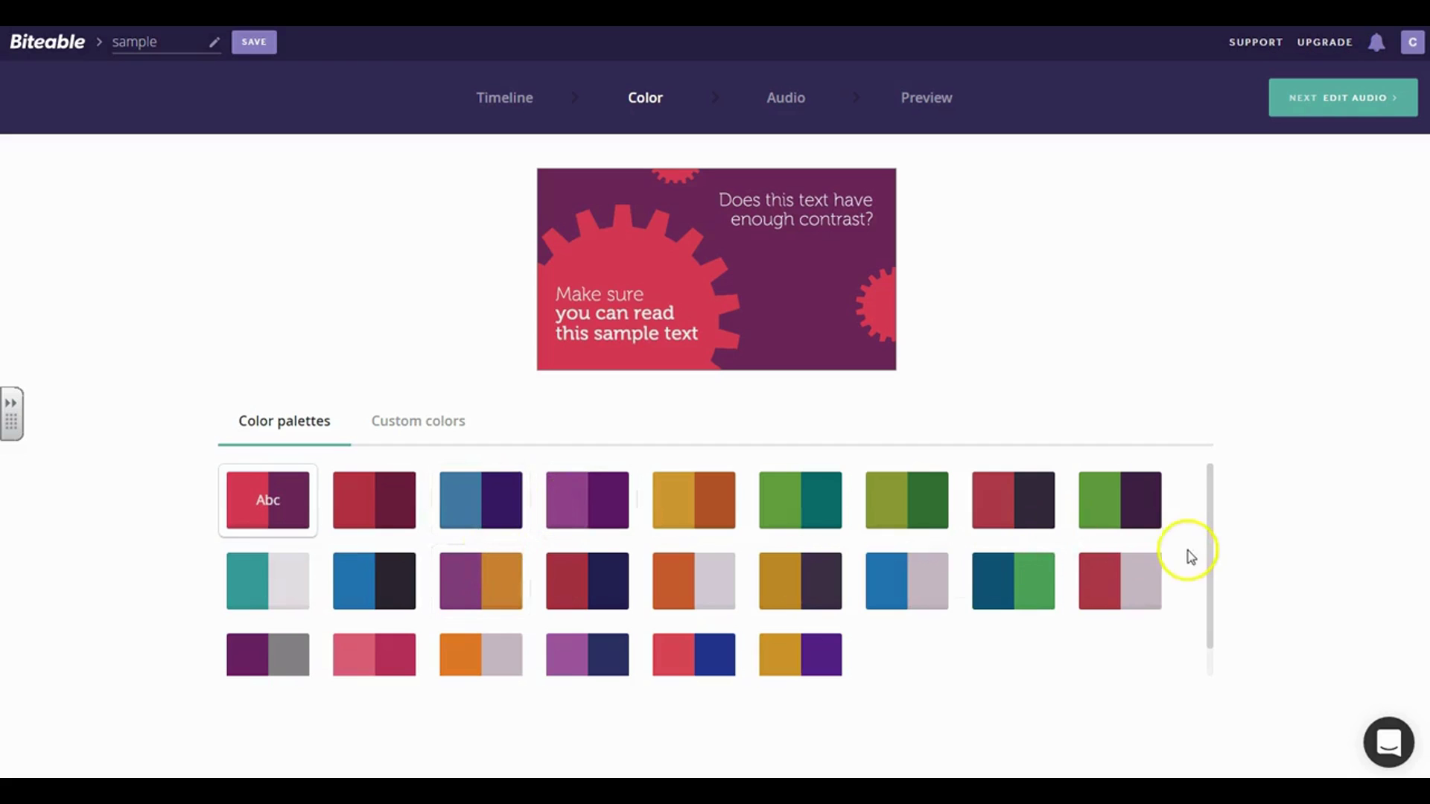
left_click(445, 432)
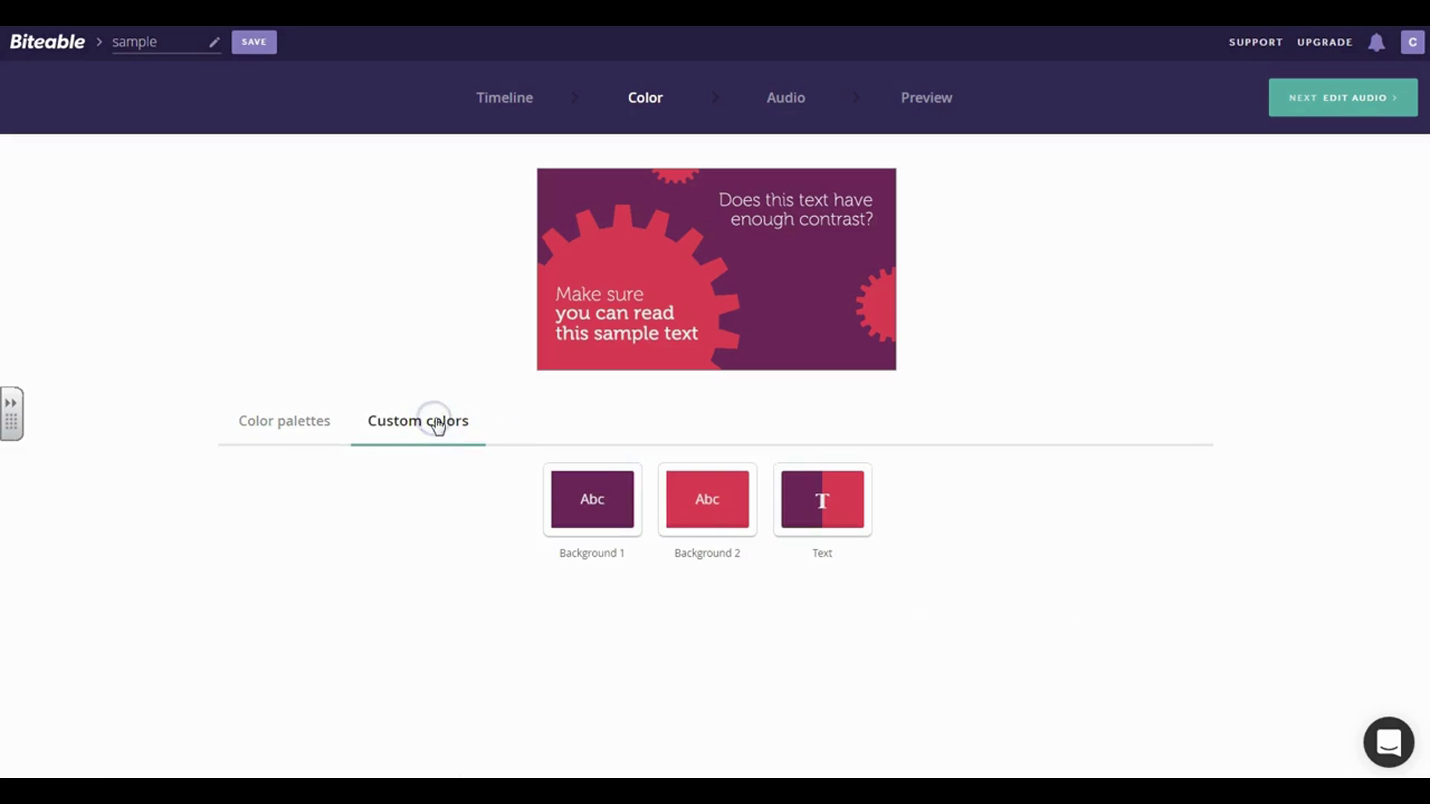
left_click(593, 506)
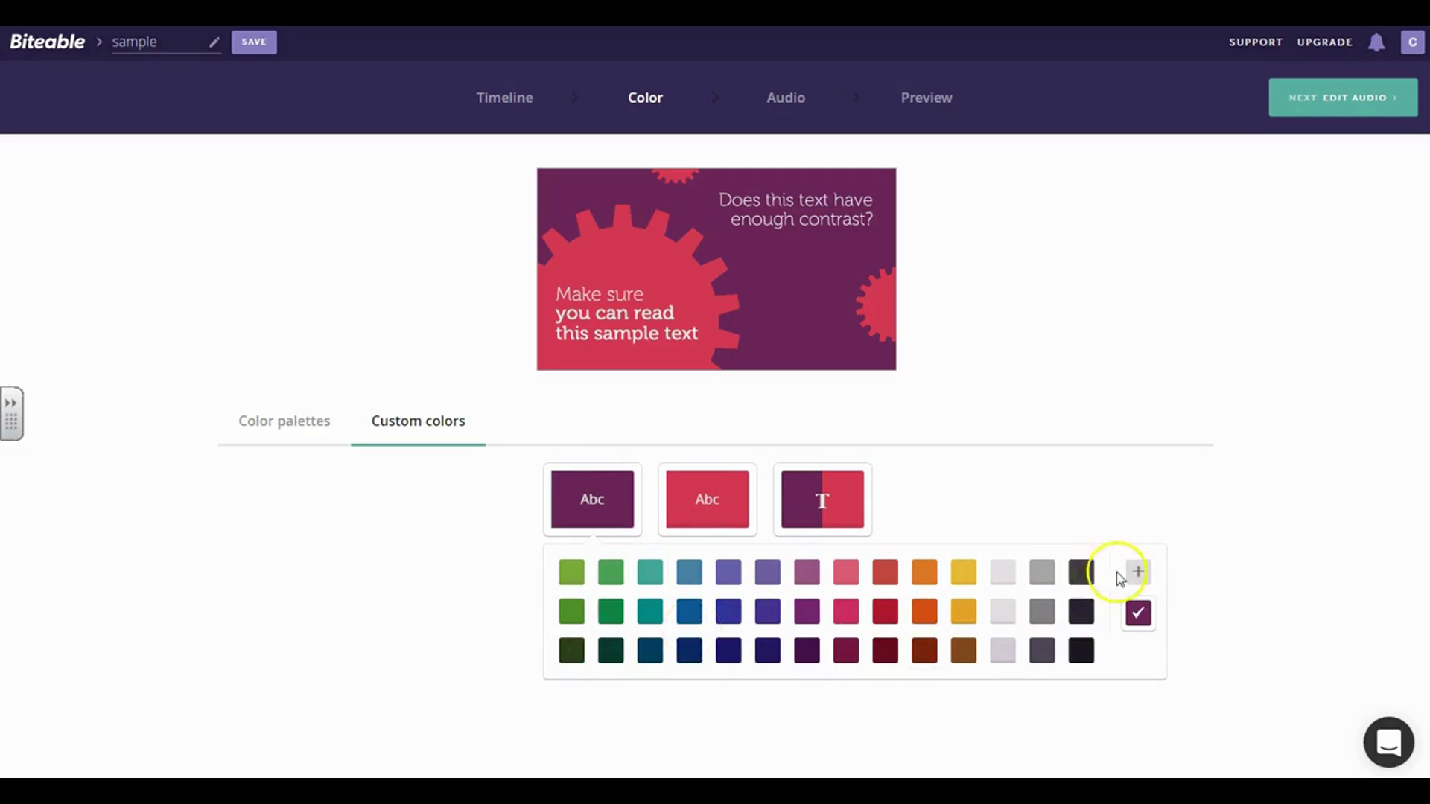
left_click(1139, 573)
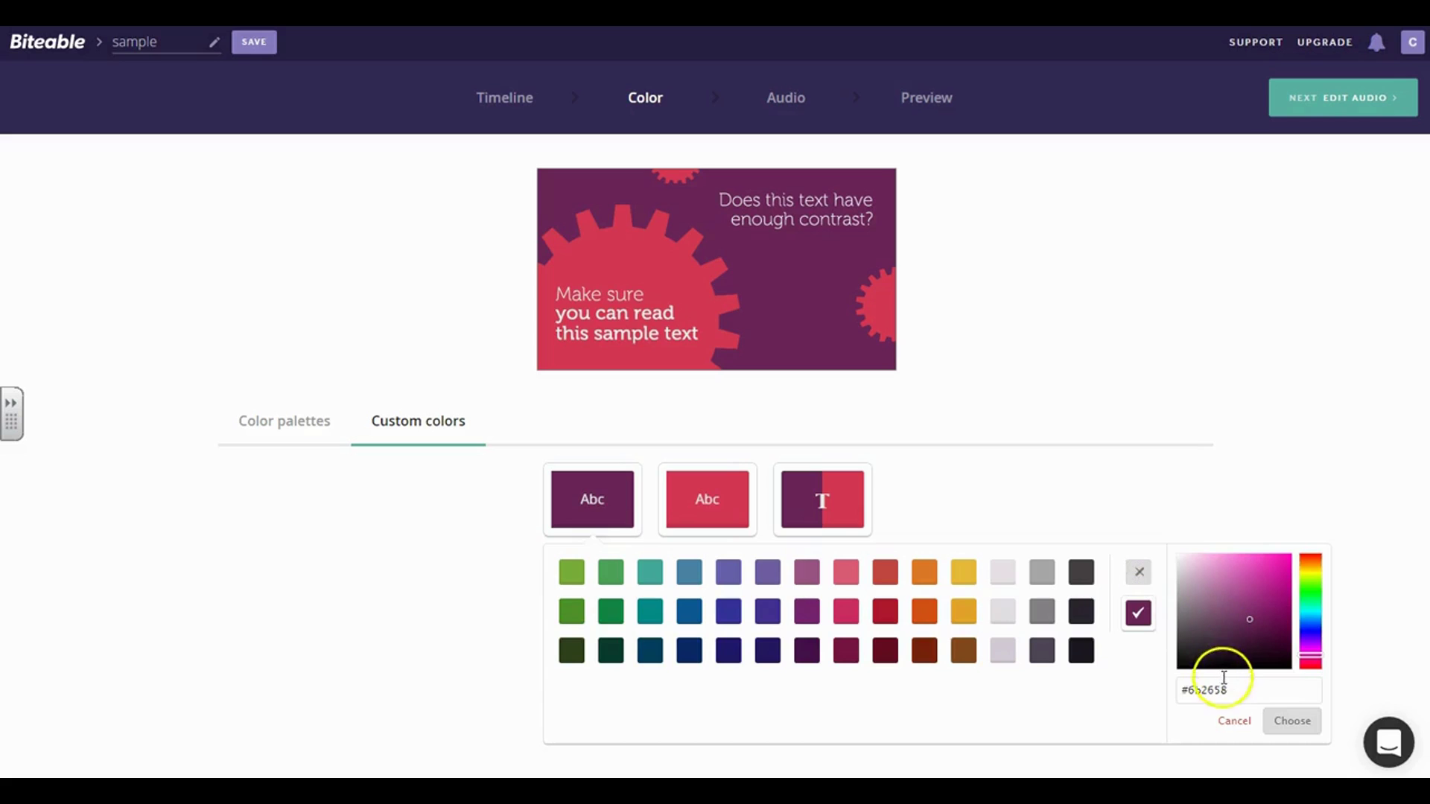
left_click_drag(1232, 690, 1191, 691)
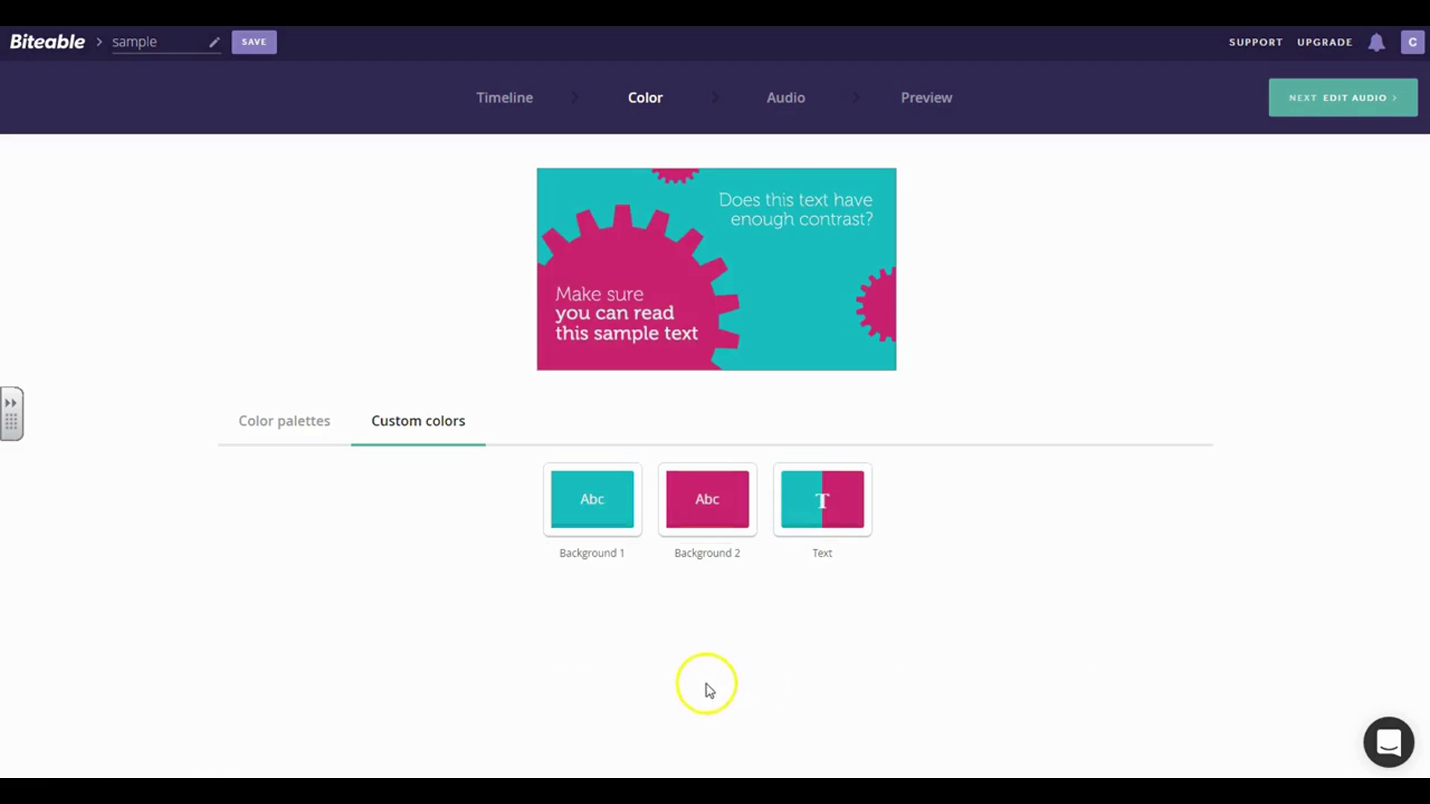
Step: Try white and darker shades for the text colour, then close the swatch popup
left_click(826, 520)
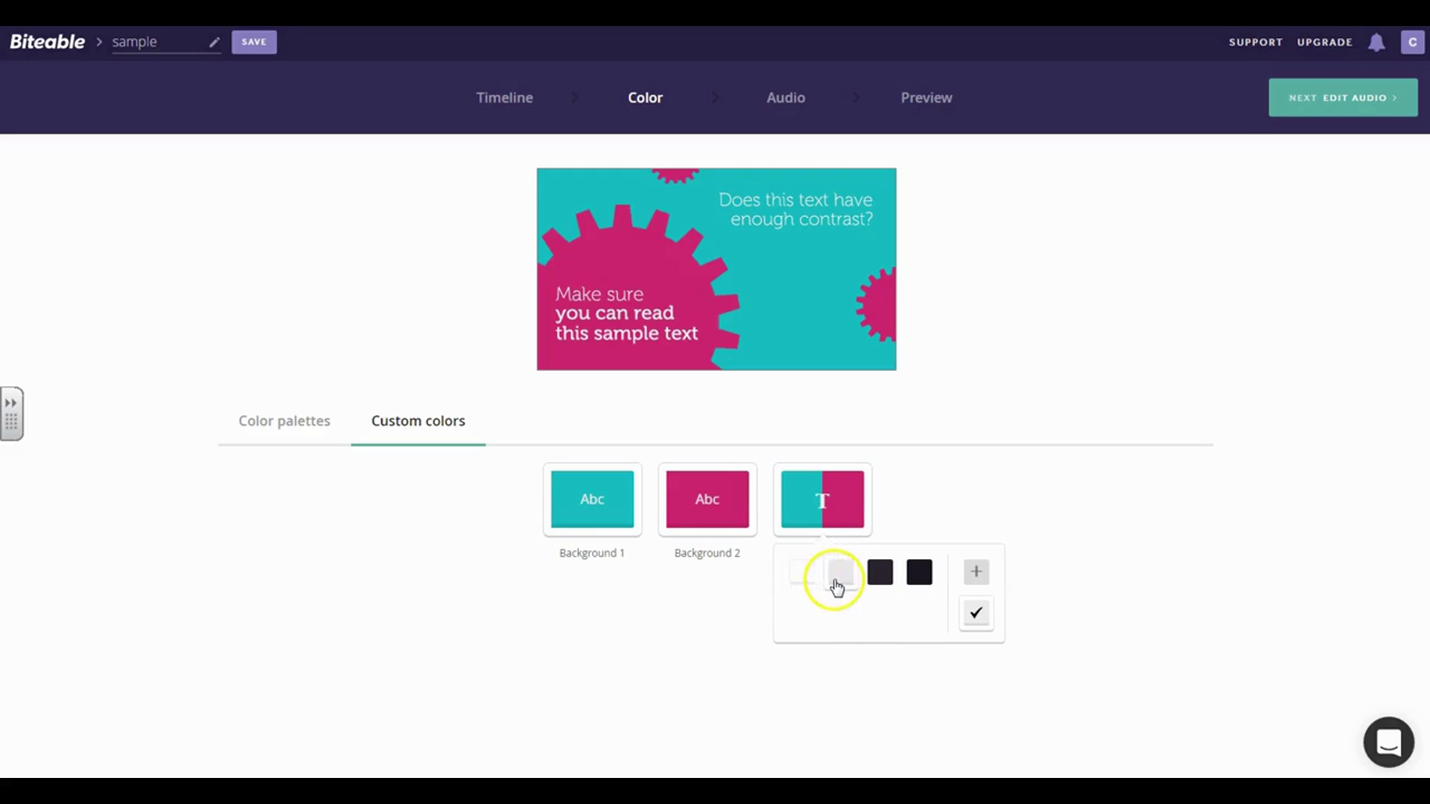
left_click(803, 583)
left_click(884, 584)
left_click(917, 577)
left_click(896, 585)
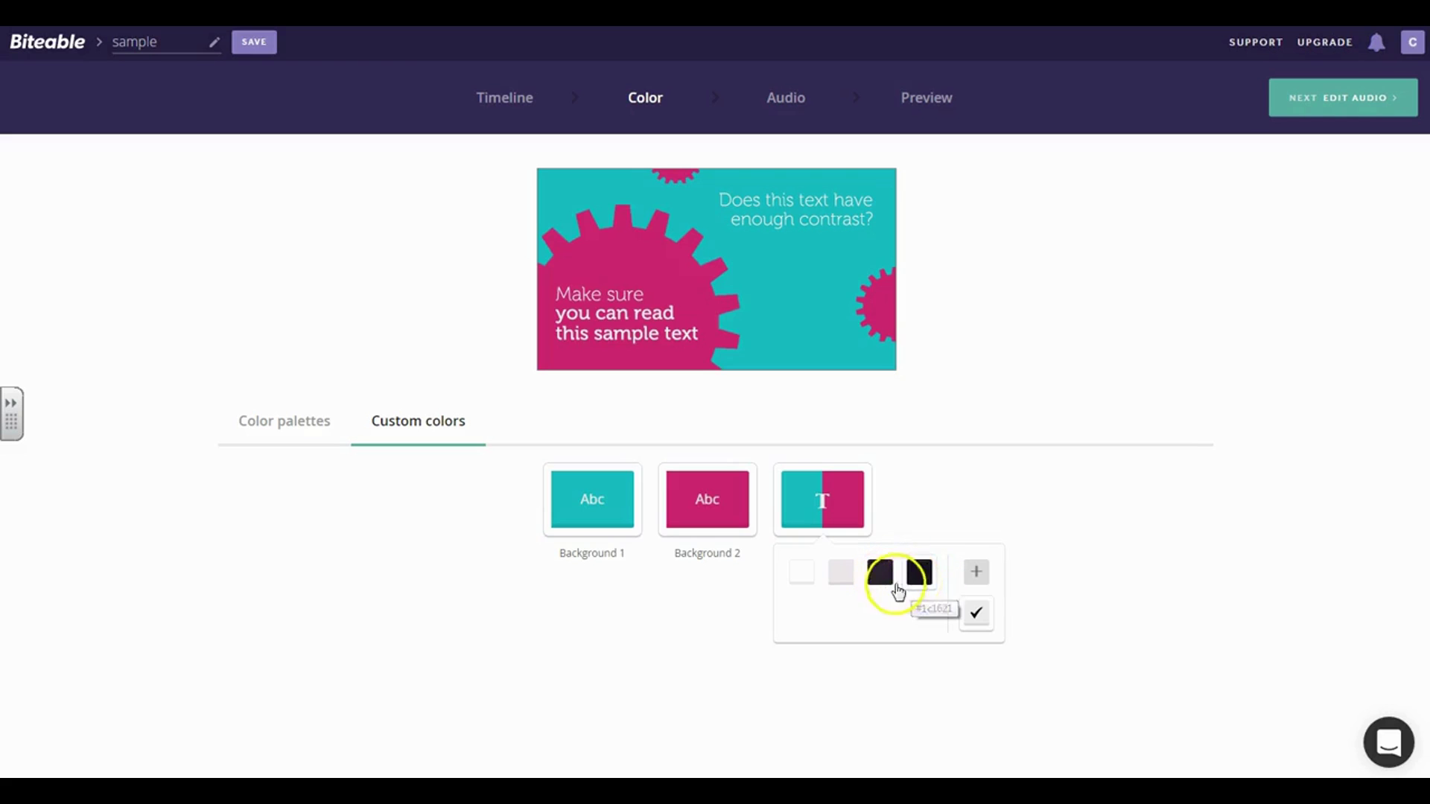
left_click(1023, 529)
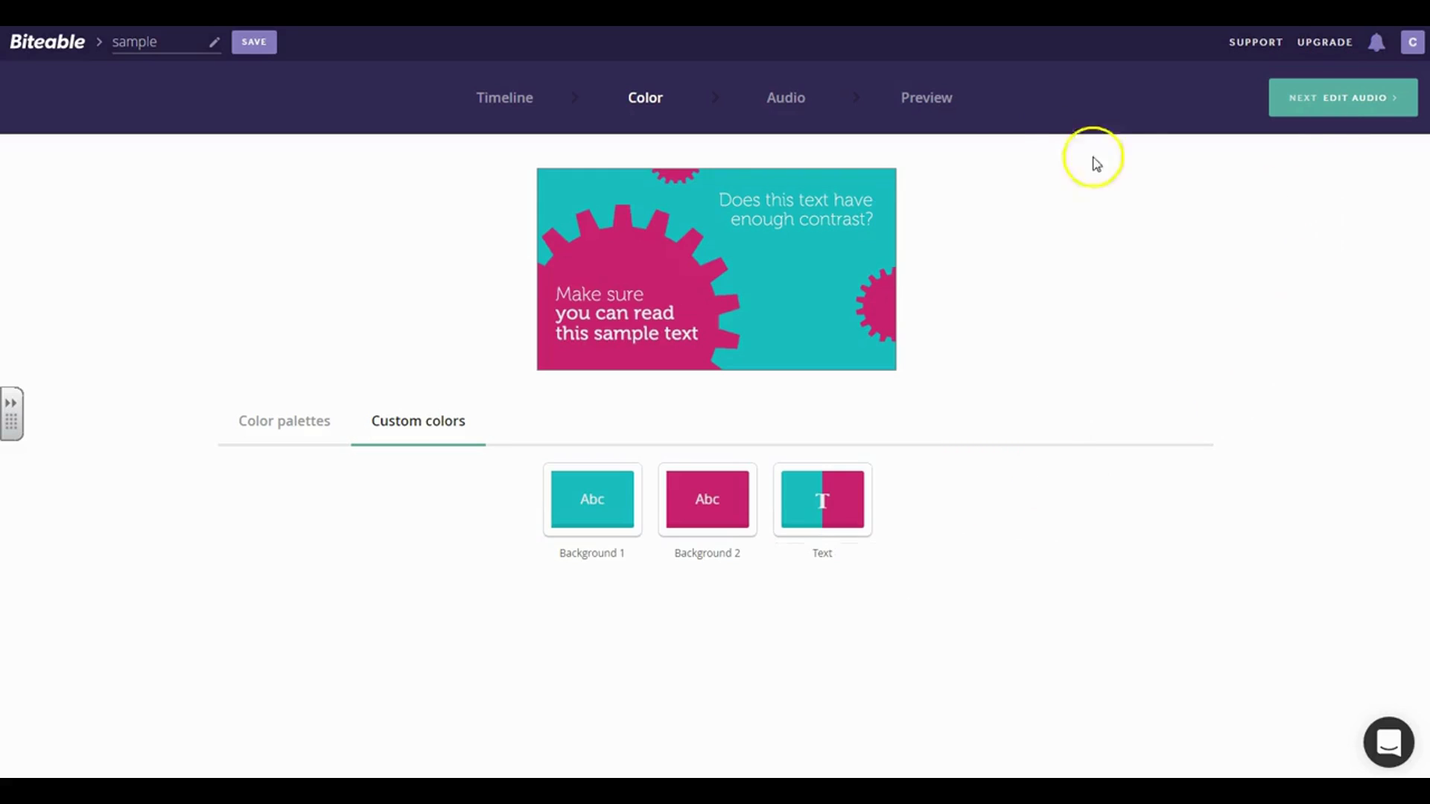
Step: On the Audio step, audition Bright Days Ahead, Playful Beach and Playful And Bold
left_click(1363, 108)
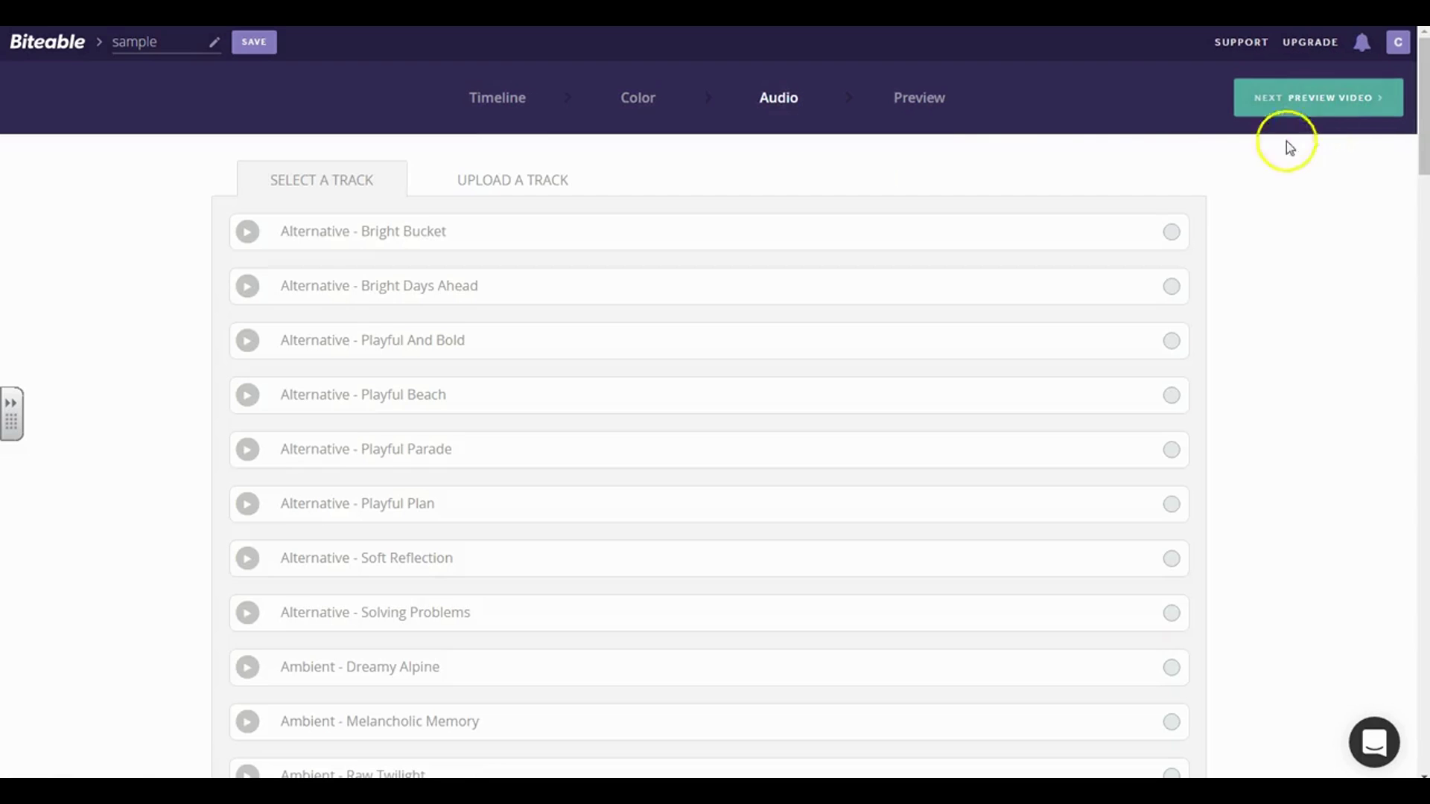
scroll(998, 317, "down", 2)
scroll(983, 320, "down", 12)
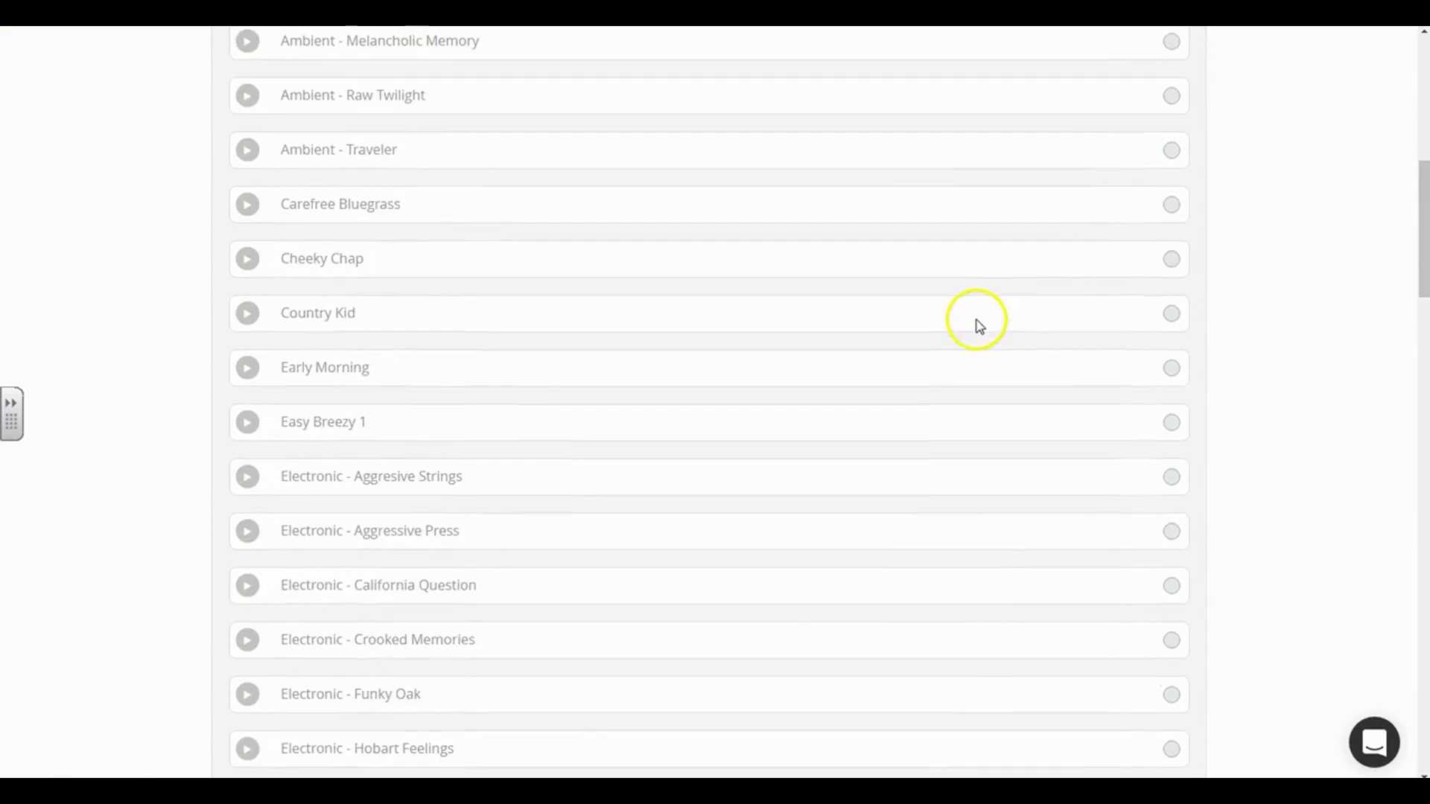
scroll(977, 329, "down", 13)
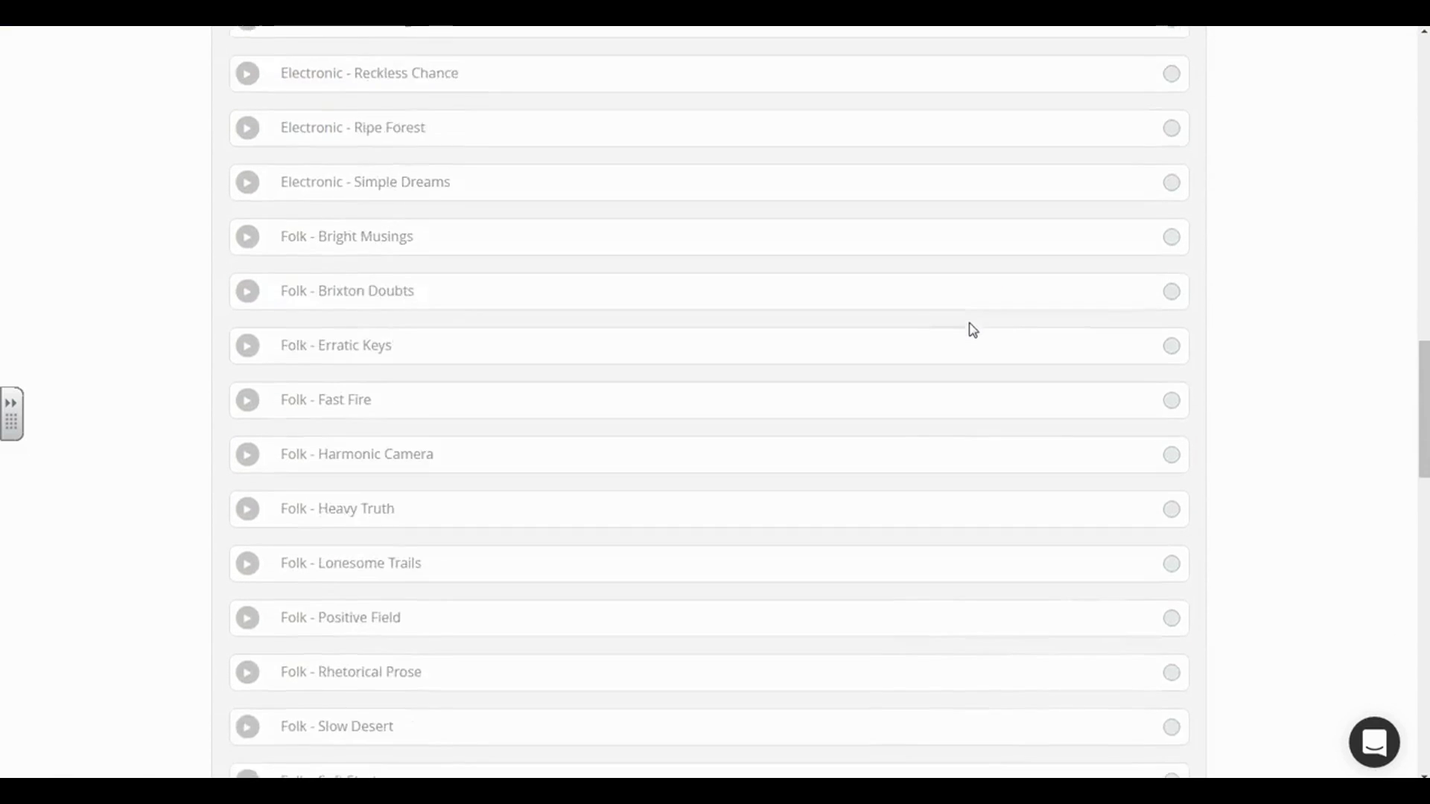
scroll(968, 320, "up", 20)
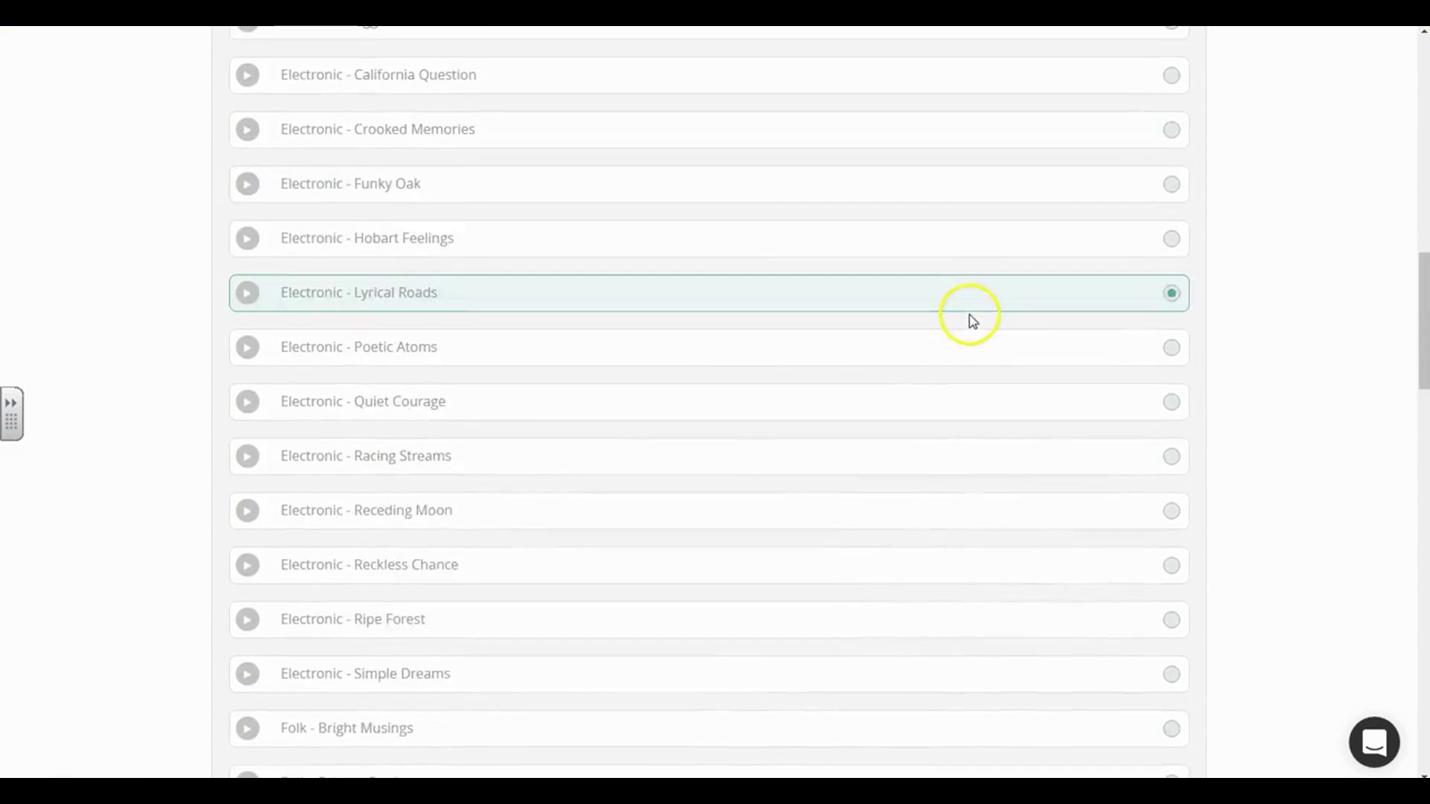
scroll(961, 313, "up", 5)
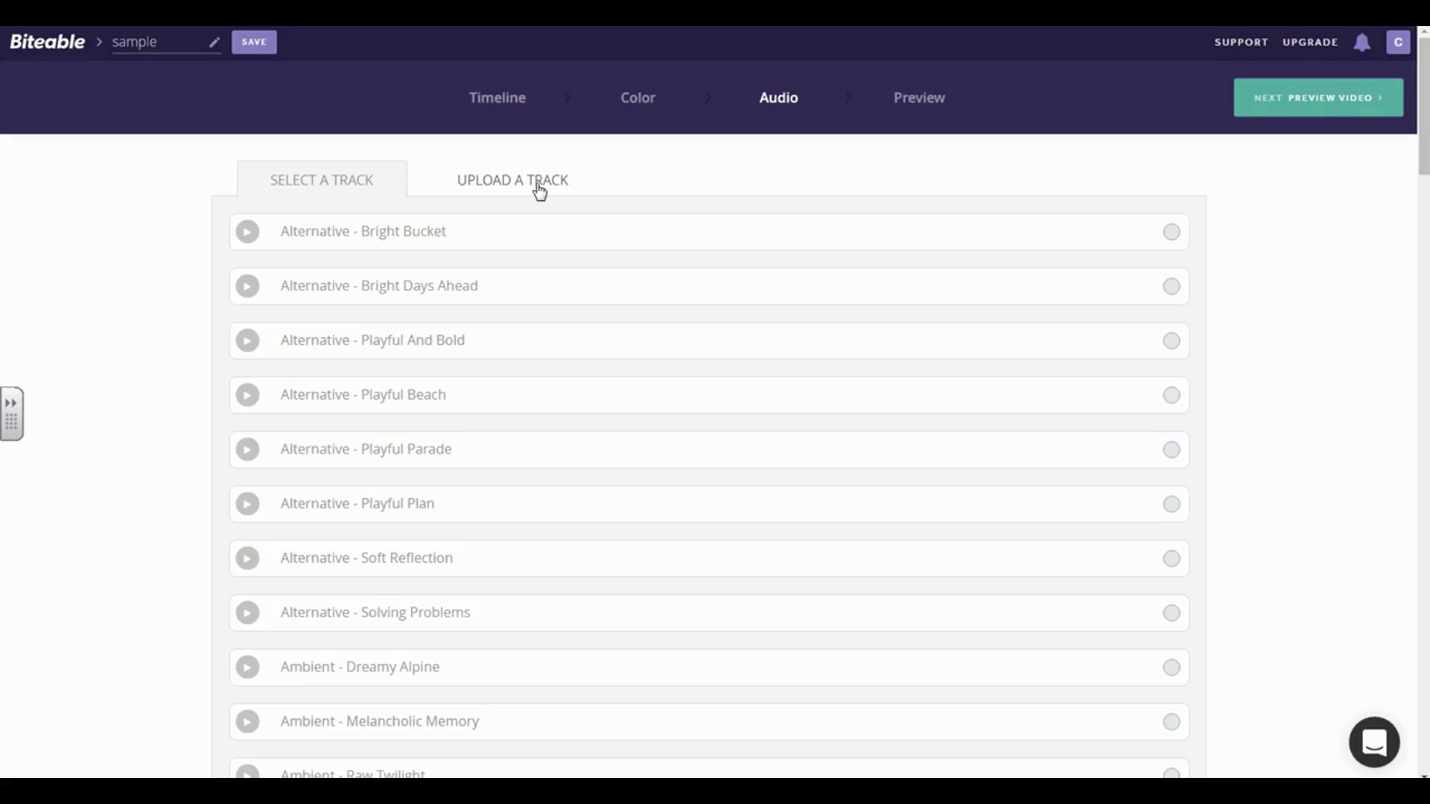
scroll(526, 201, "down", 1)
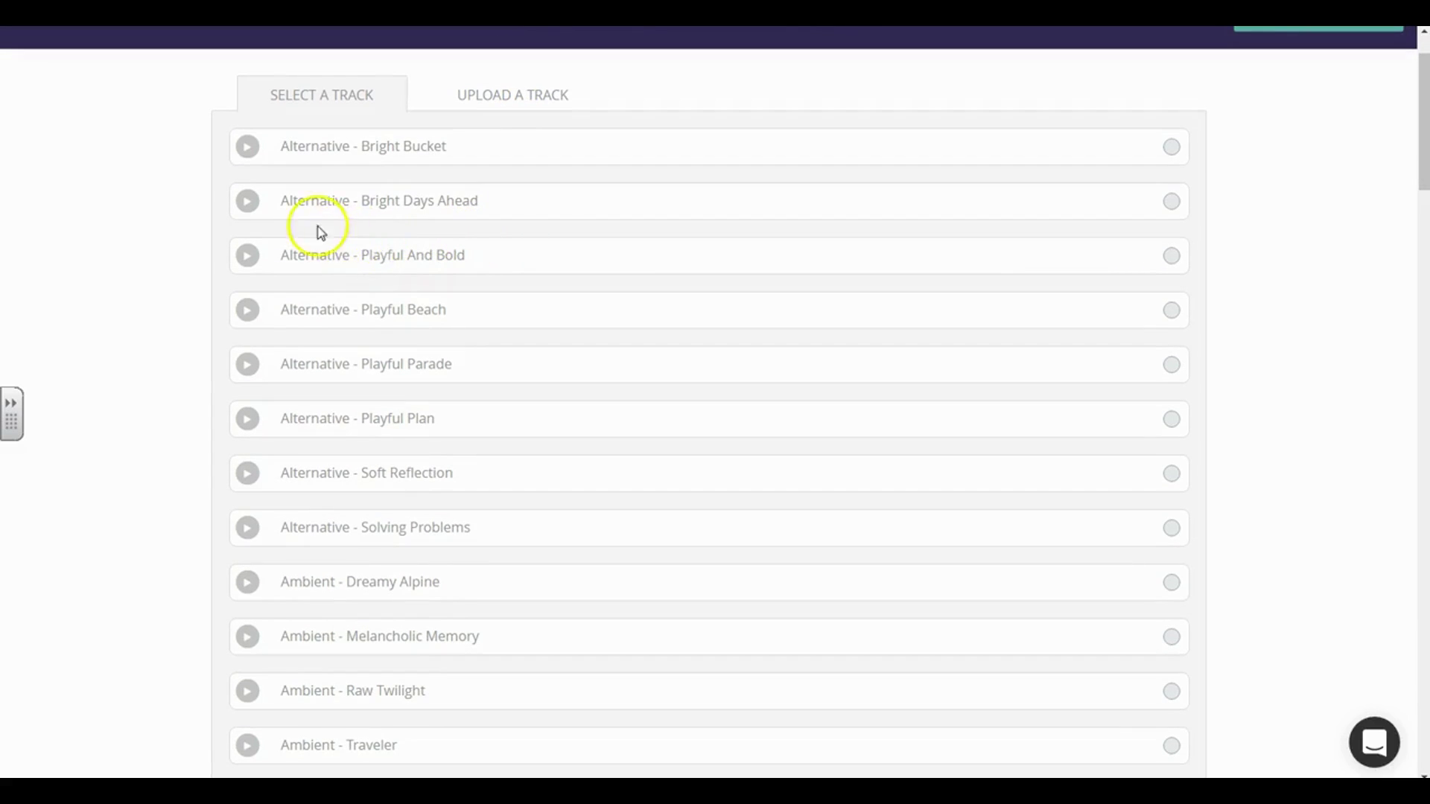
left_click(247, 202)
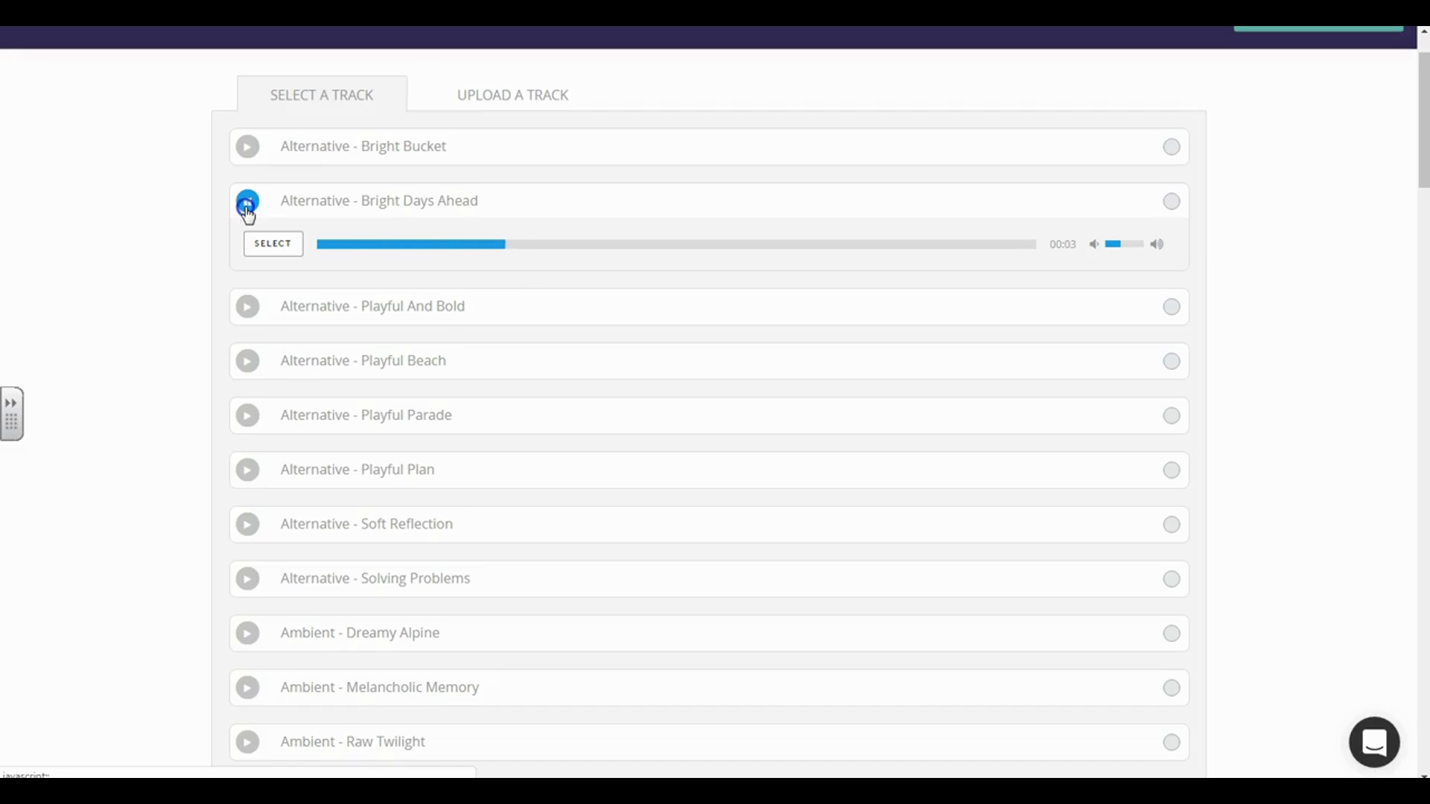
left_click(247, 203)
left_click(252, 363)
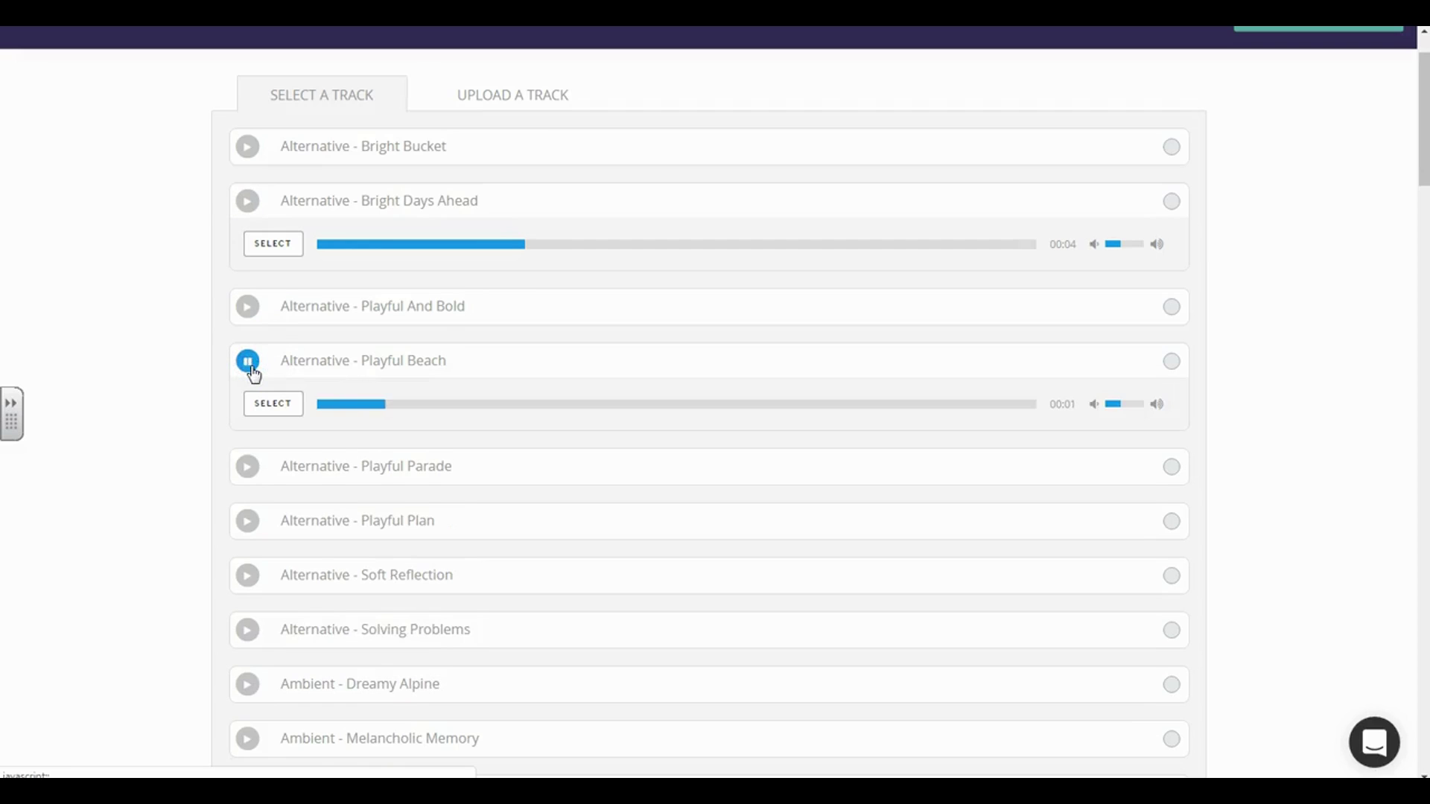
left_click(248, 308)
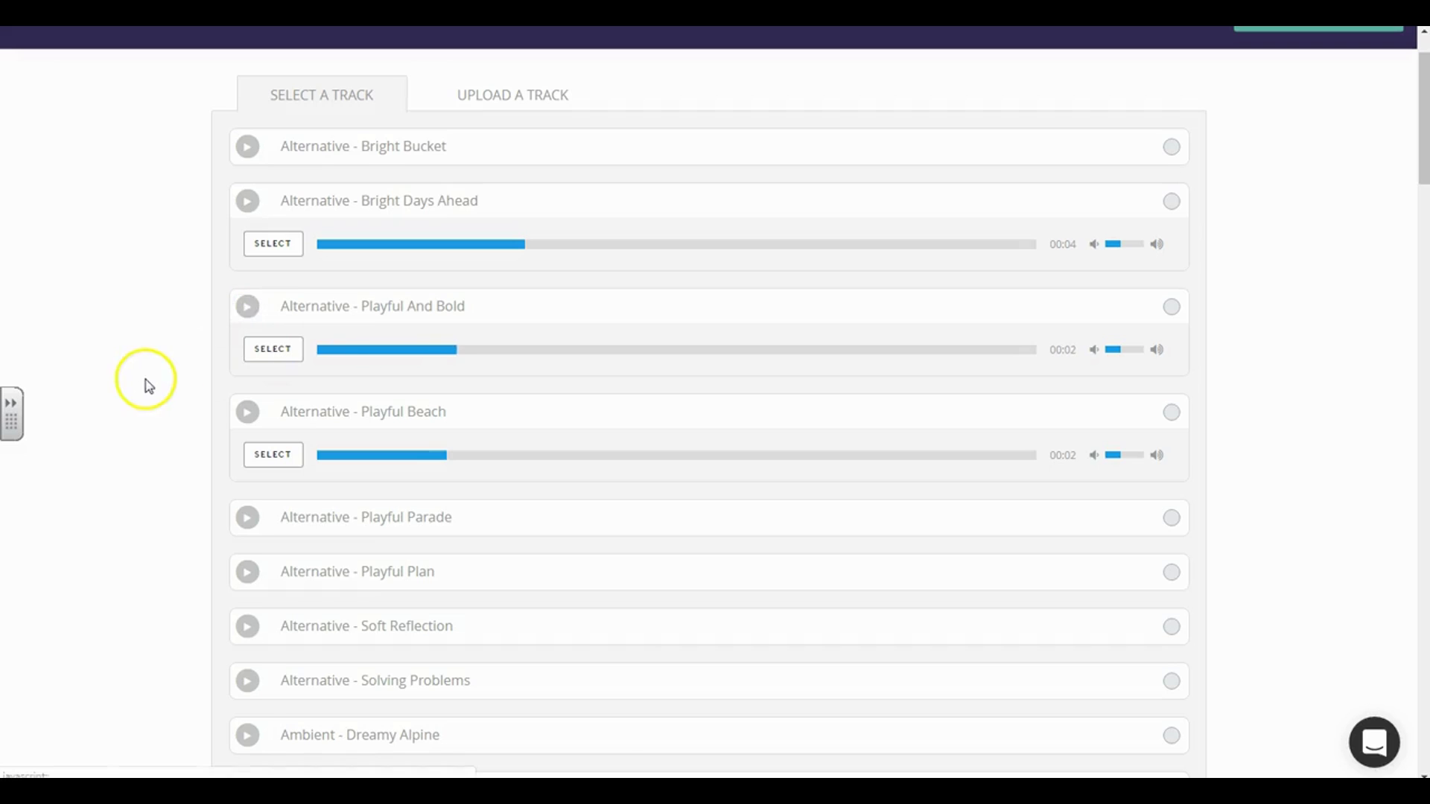
Step: Listen to Easy Breezy 1 and select it as the soundtrack
scroll(147, 383, "down", 2)
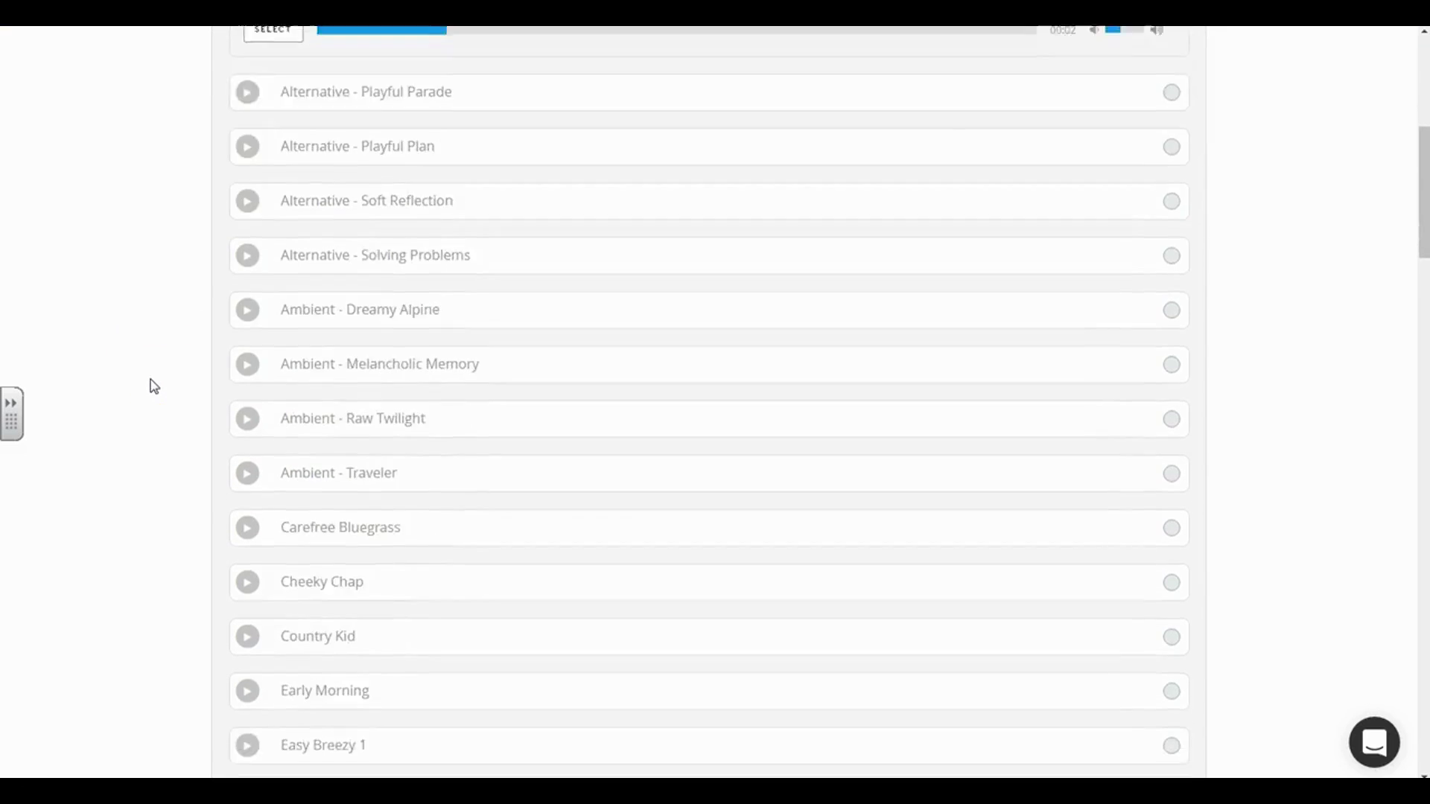
scroll(154, 386, "down", 8)
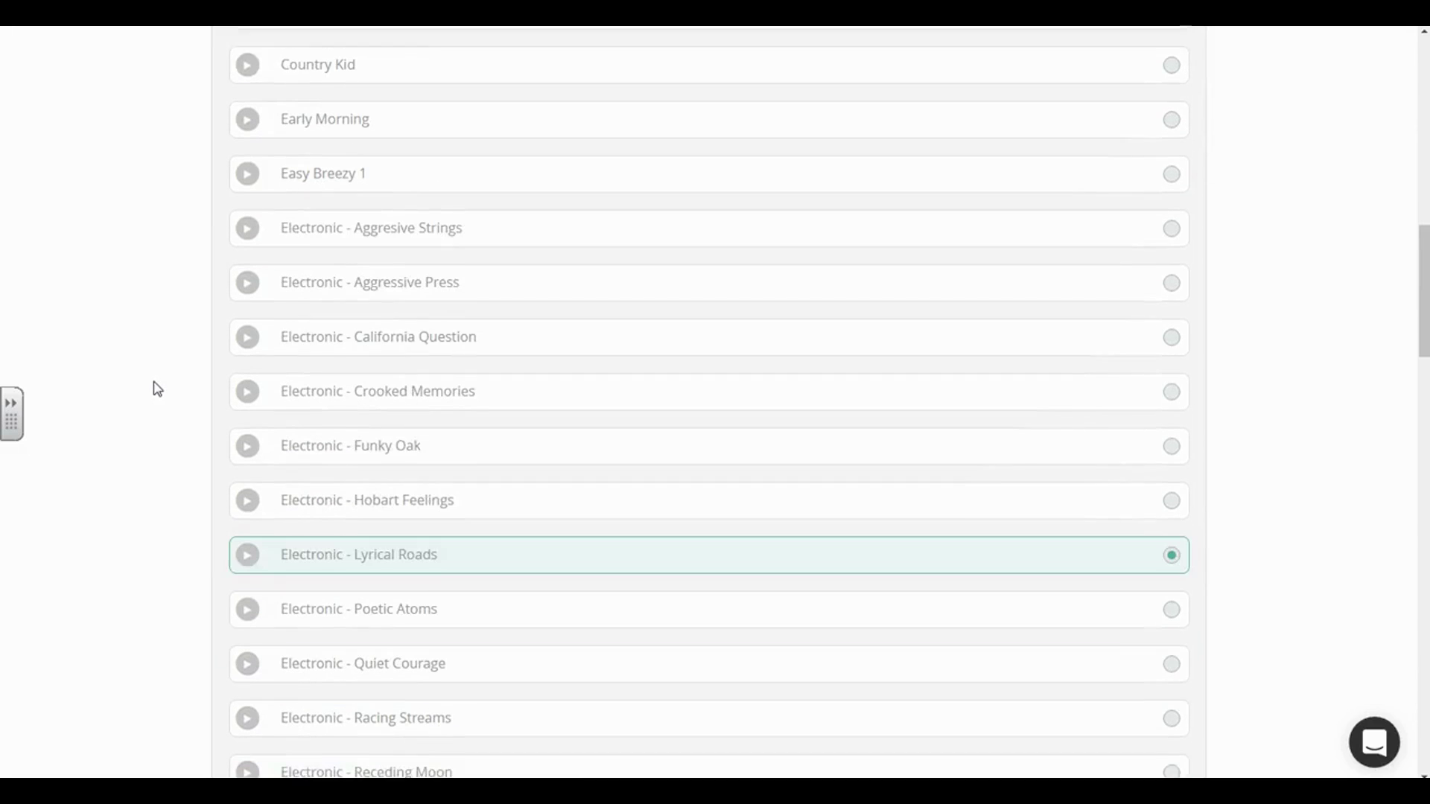
left_click(208, 258)
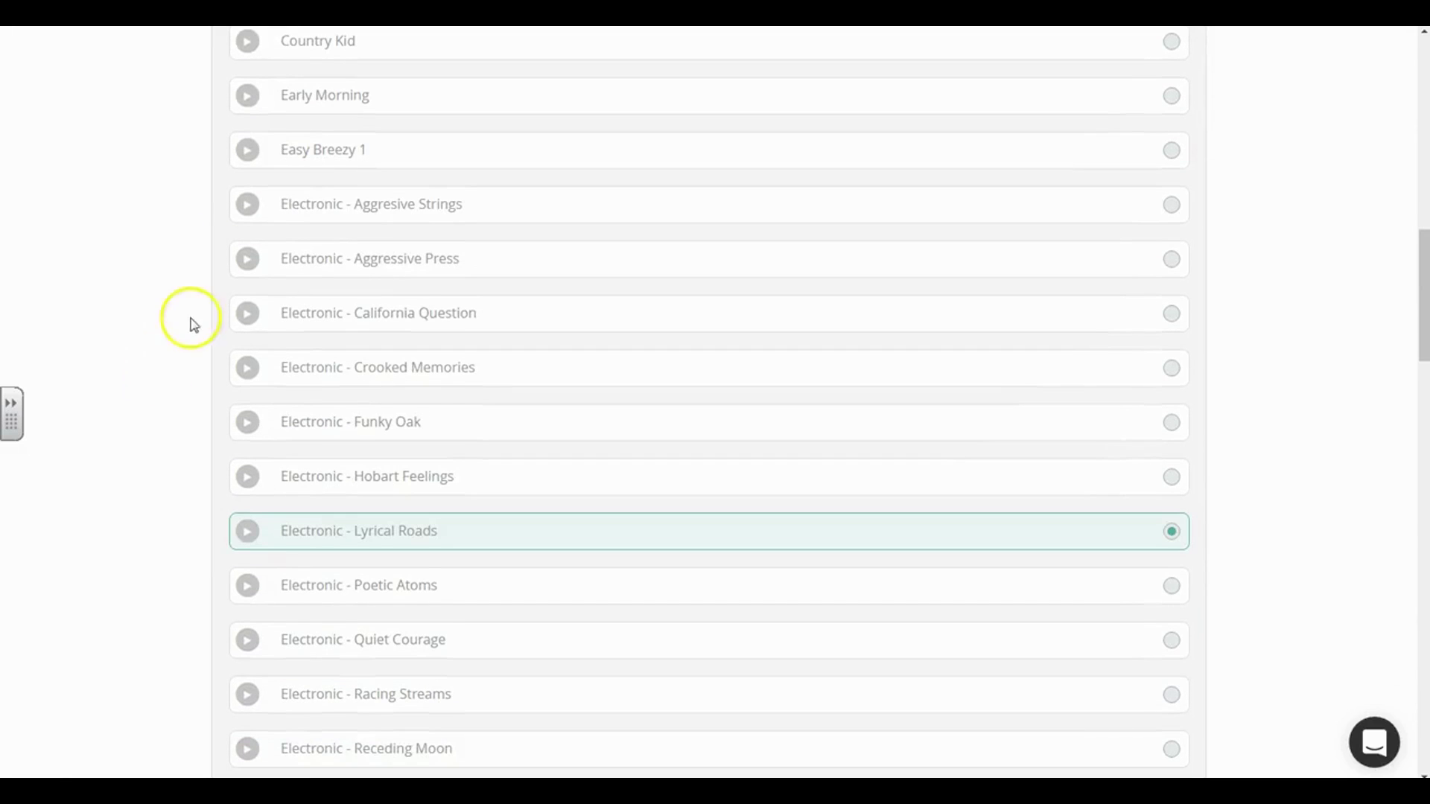
left_click(249, 151)
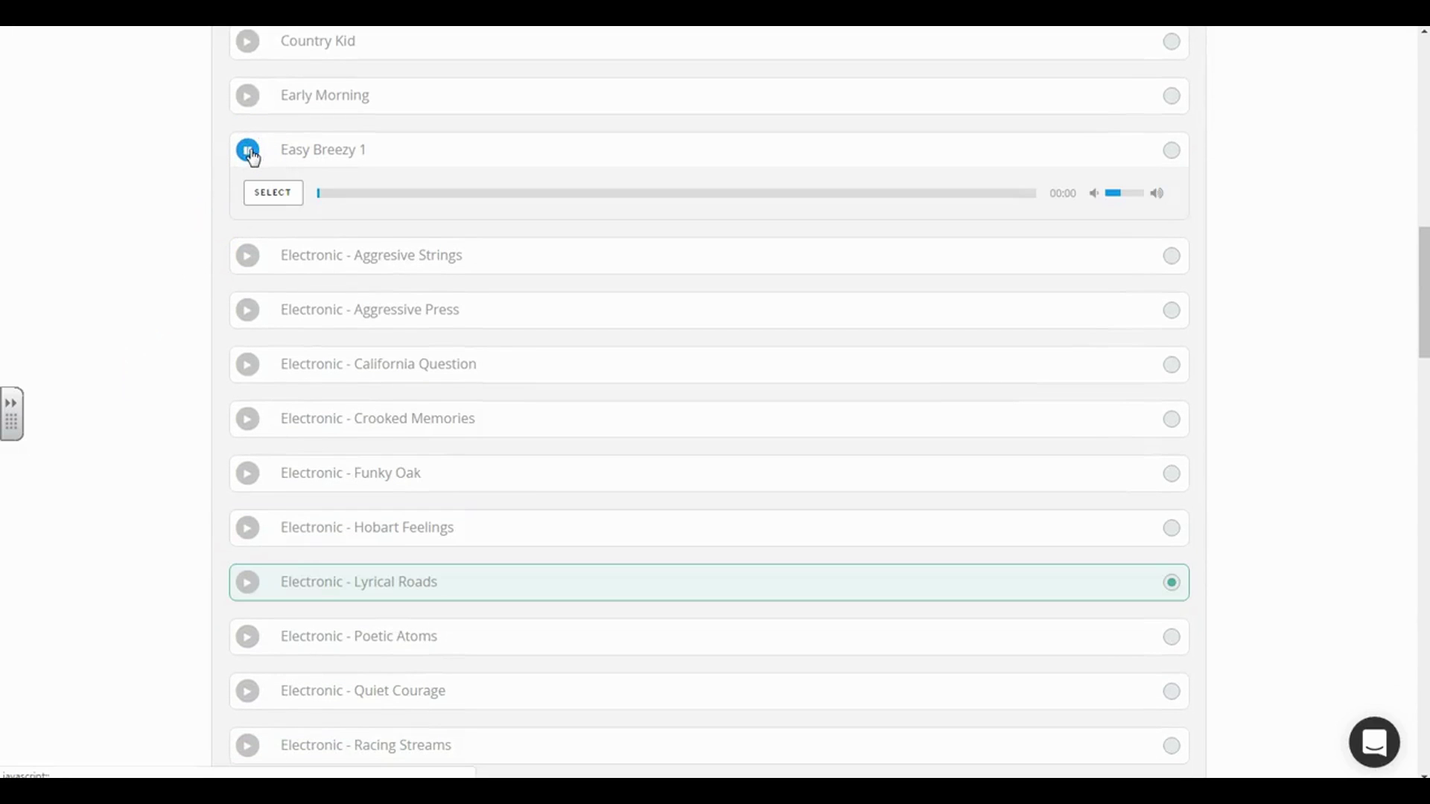
left_click(250, 152)
left_click(264, 195)
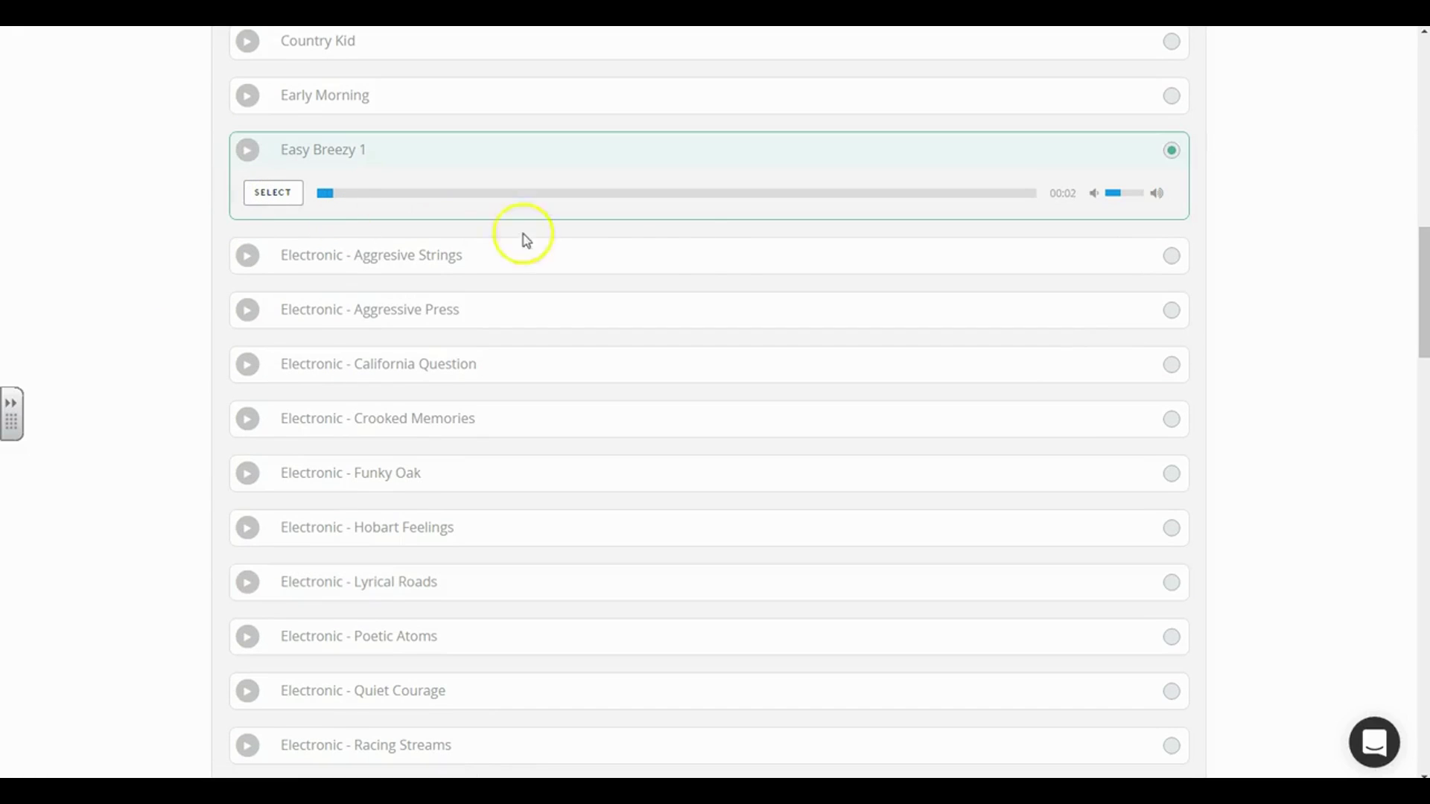
scroll(1386, 314, "up", 2)
scroll(1382, 313, "up", 12)
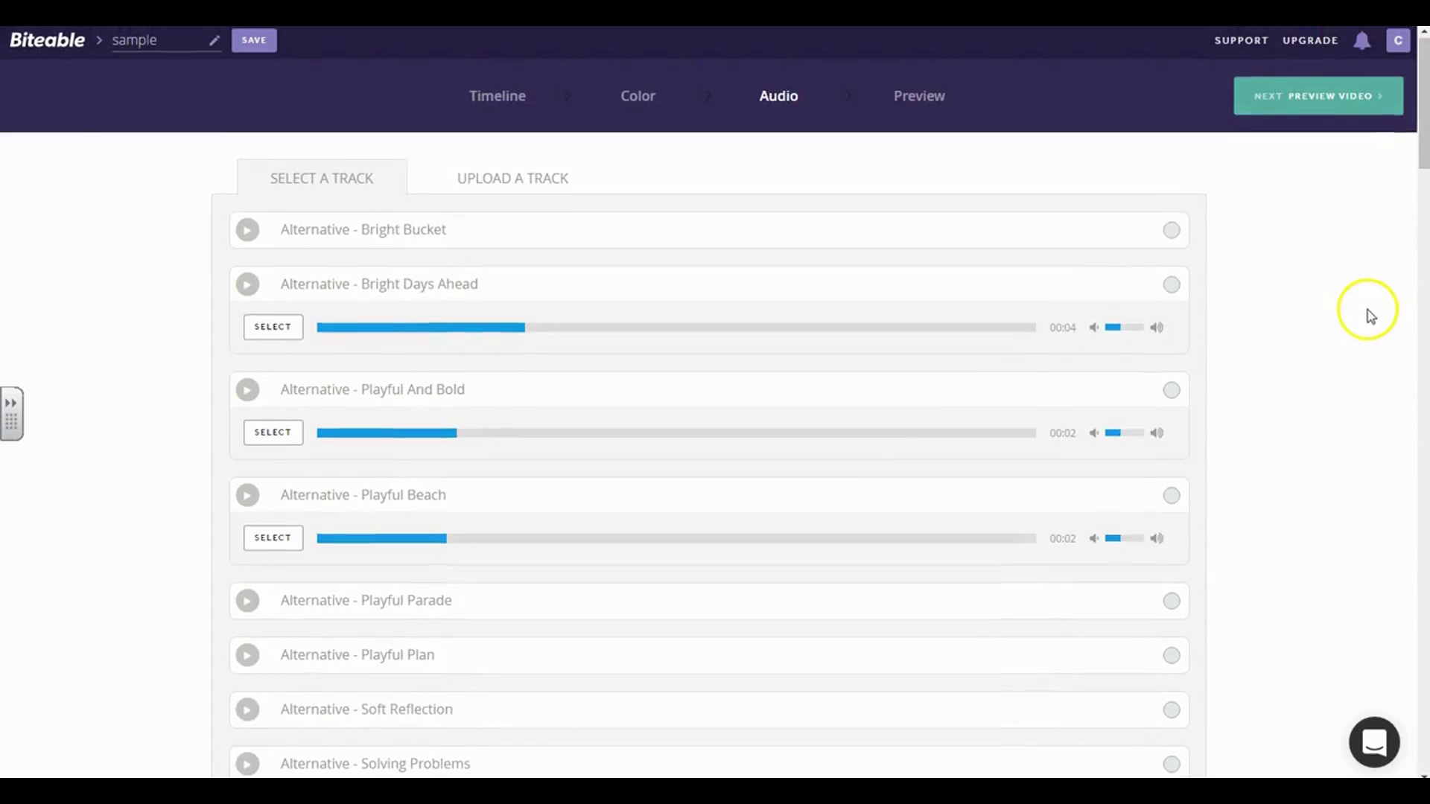
Step: Advance the sample video to the Preview step and build its preview
left_click(1302, 106)
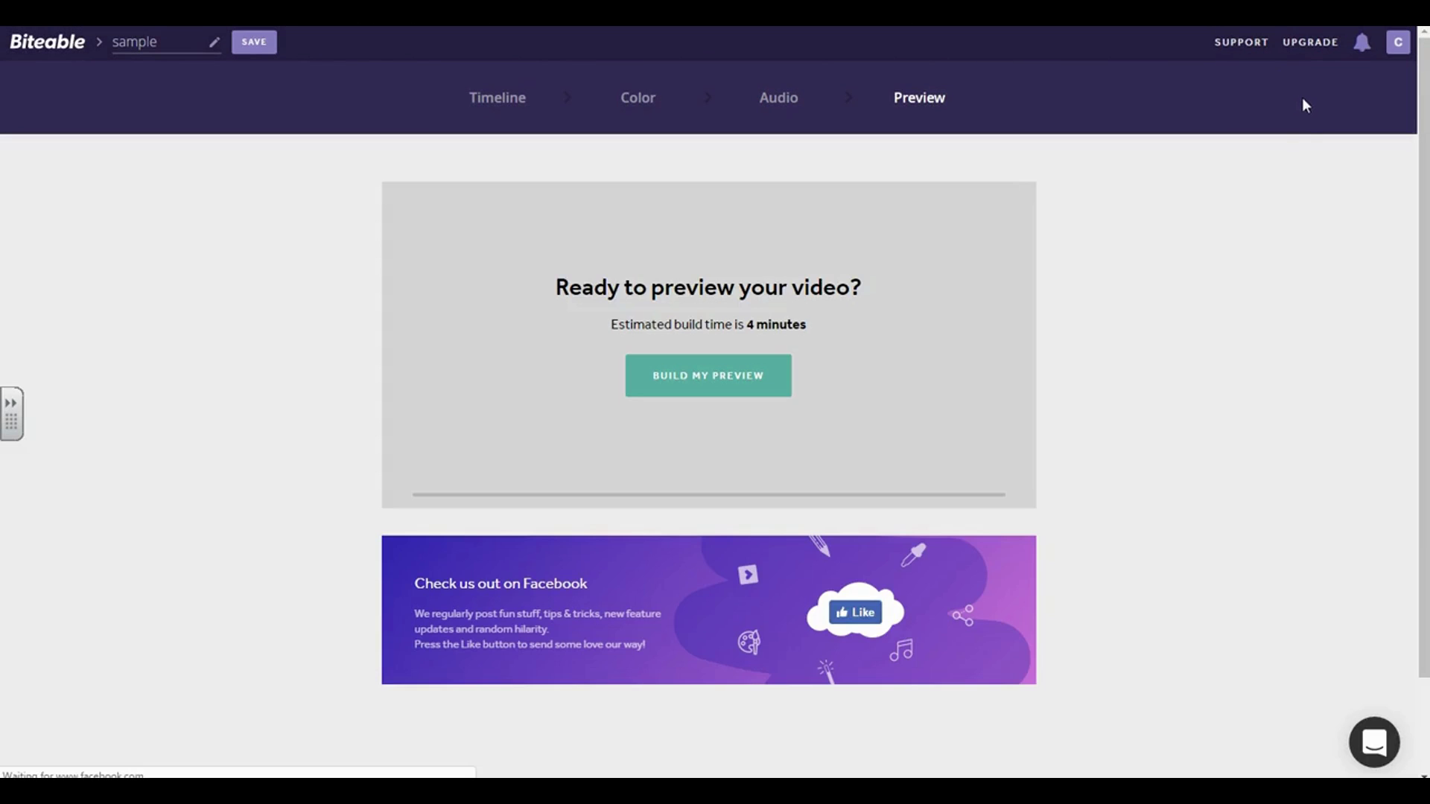
left_click(712, 377)
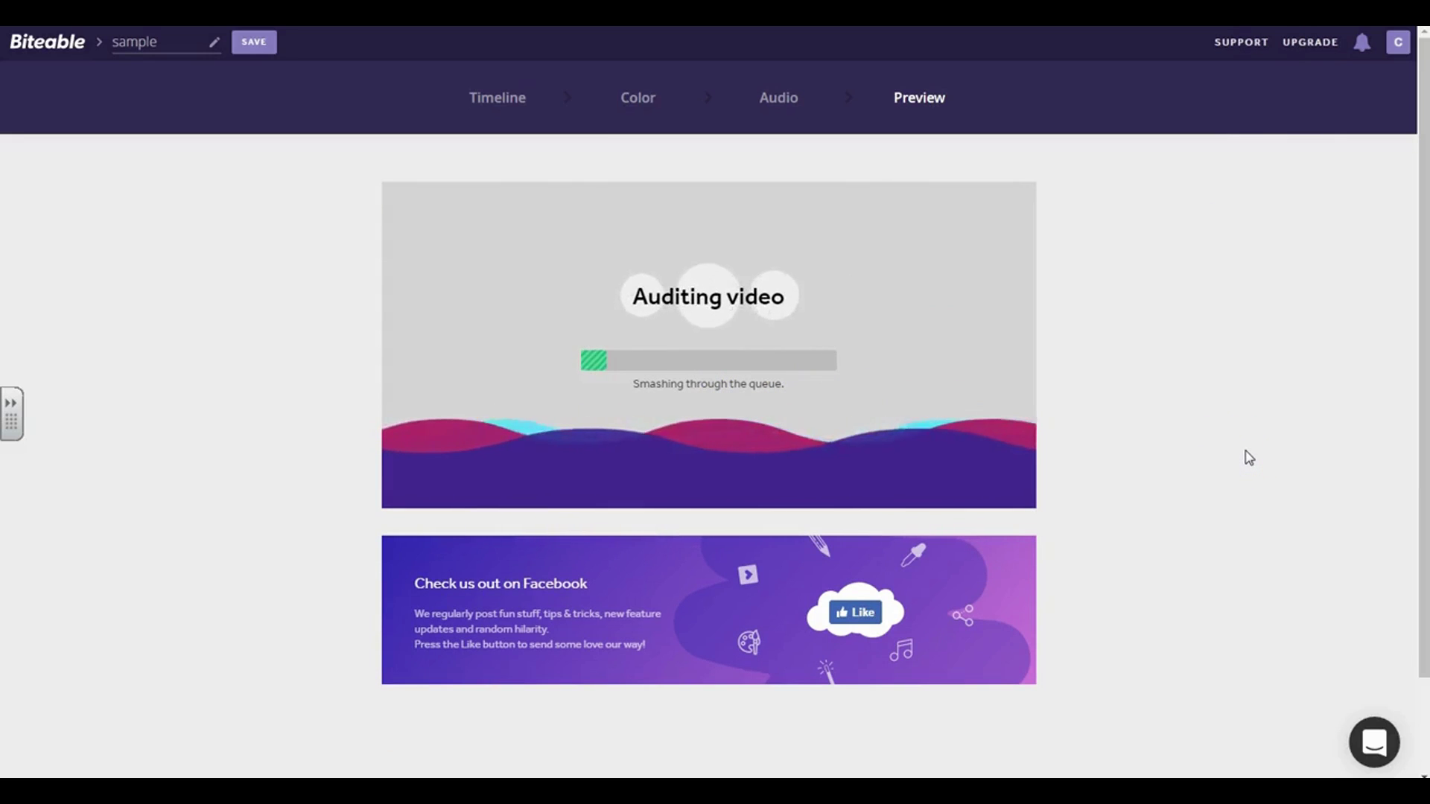
left_click(1289, 452)
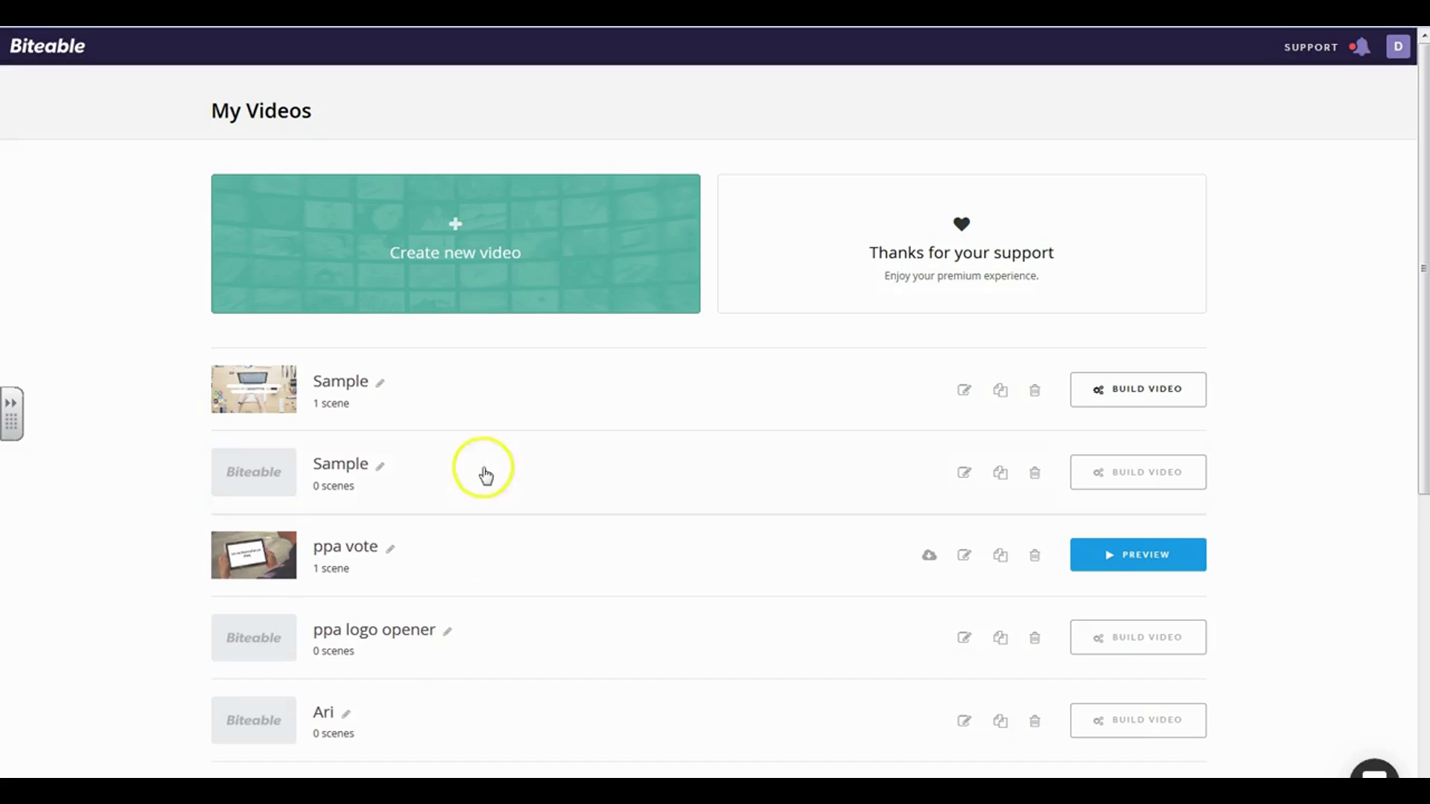
Step: Open the Video Creates Connections page from My Videos and inspect its Video End Screen settings
scroll(482, 473, "down", 3)
scroll(474, 483, "down", 3)
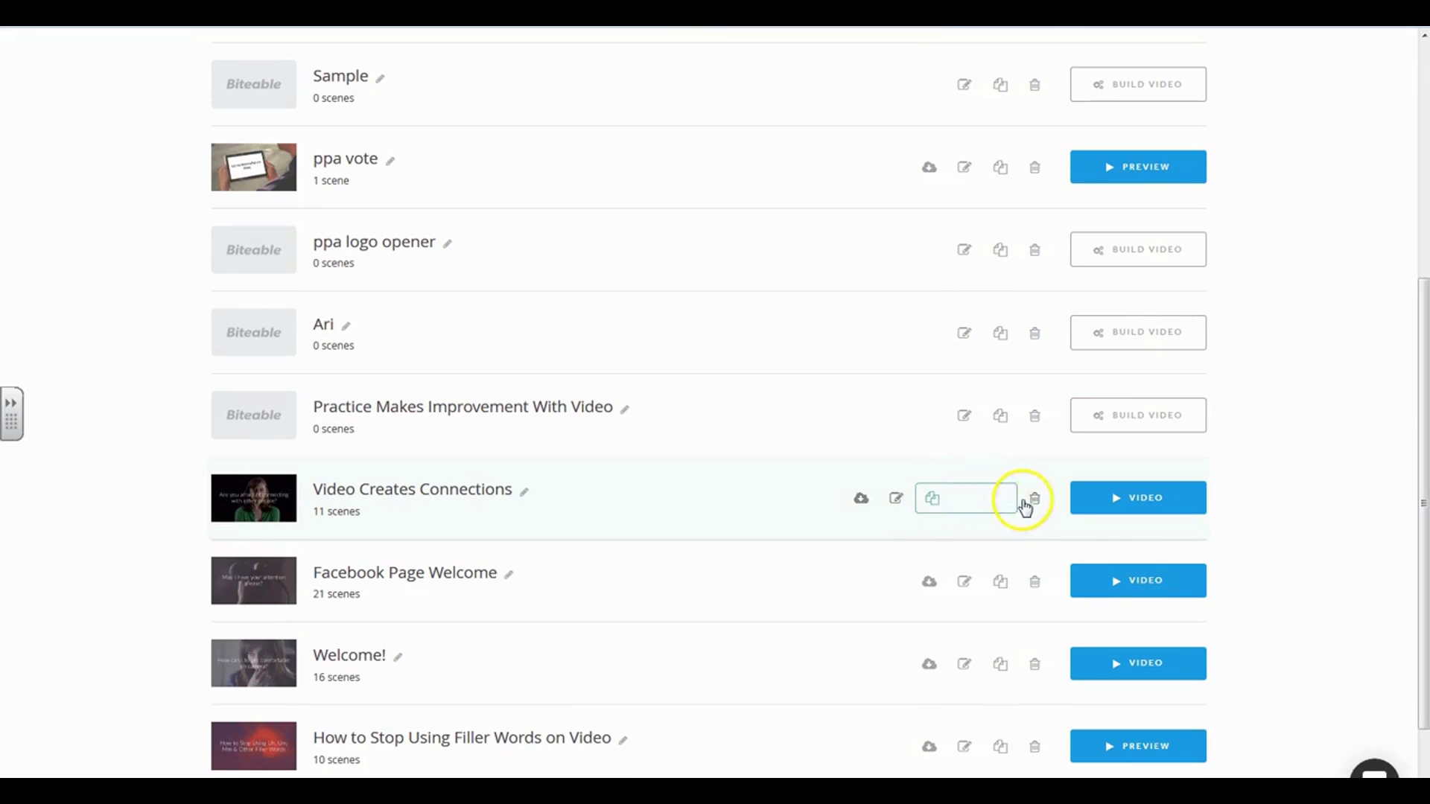
left_click(1096, 503)
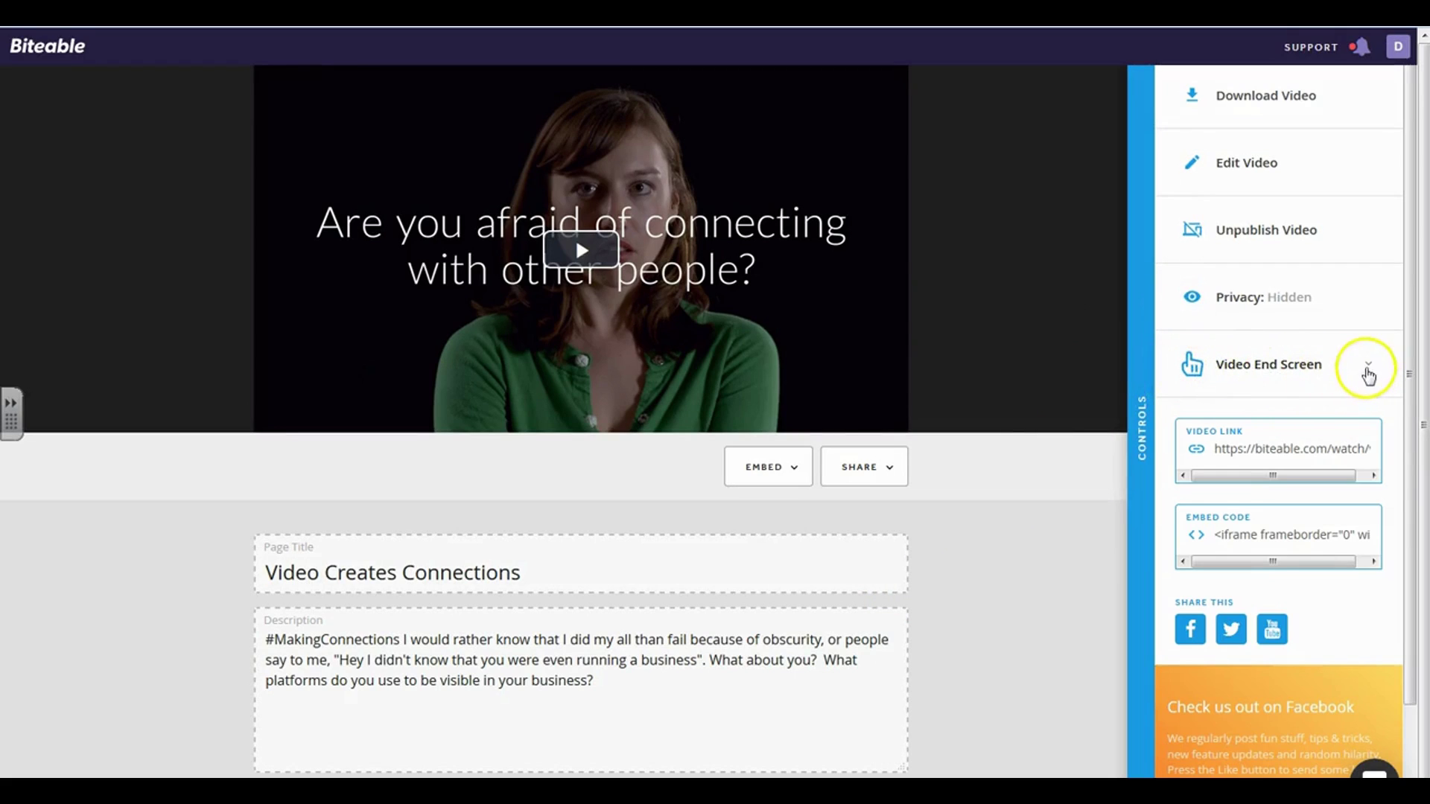
left_click(1369, 365)
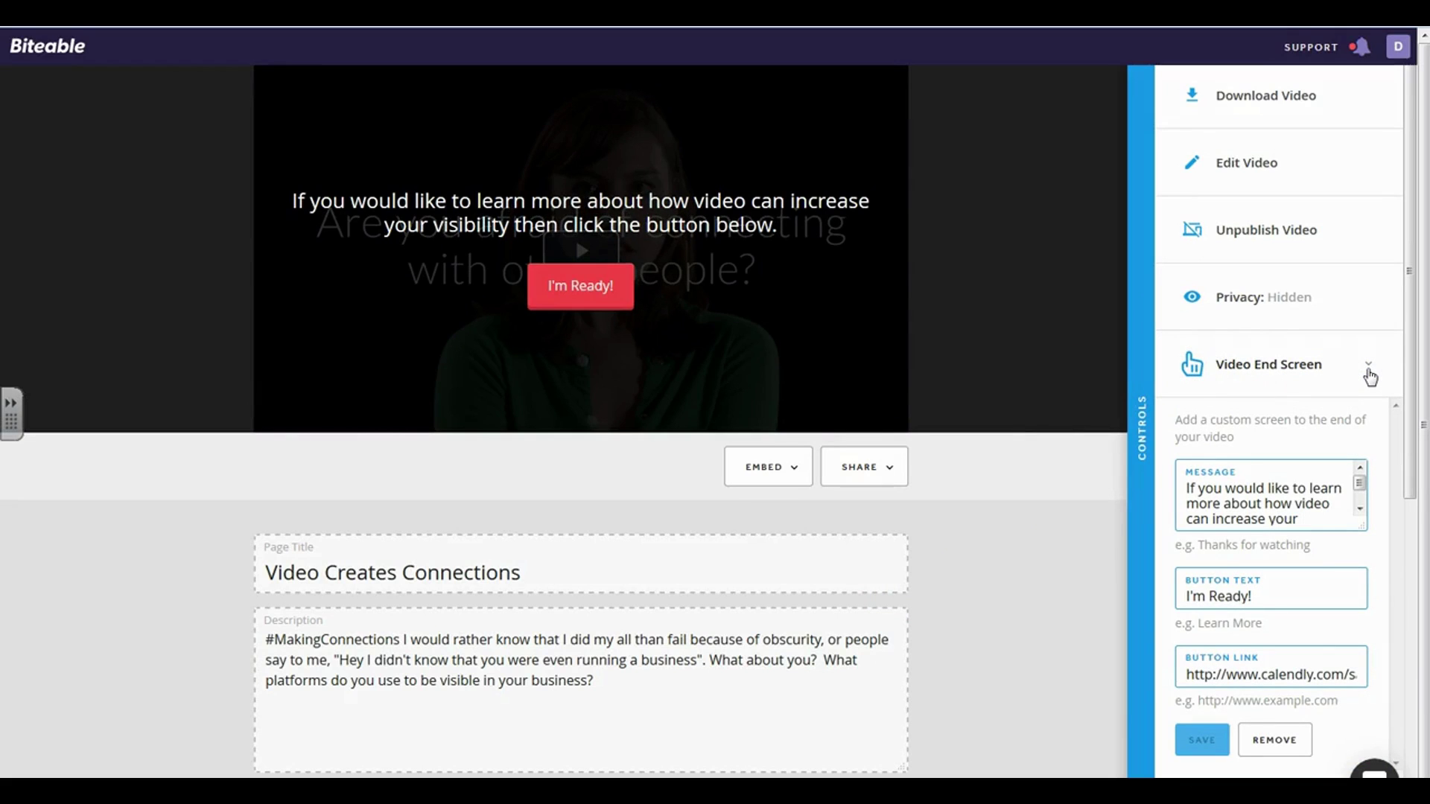
left_click(1369, 365)
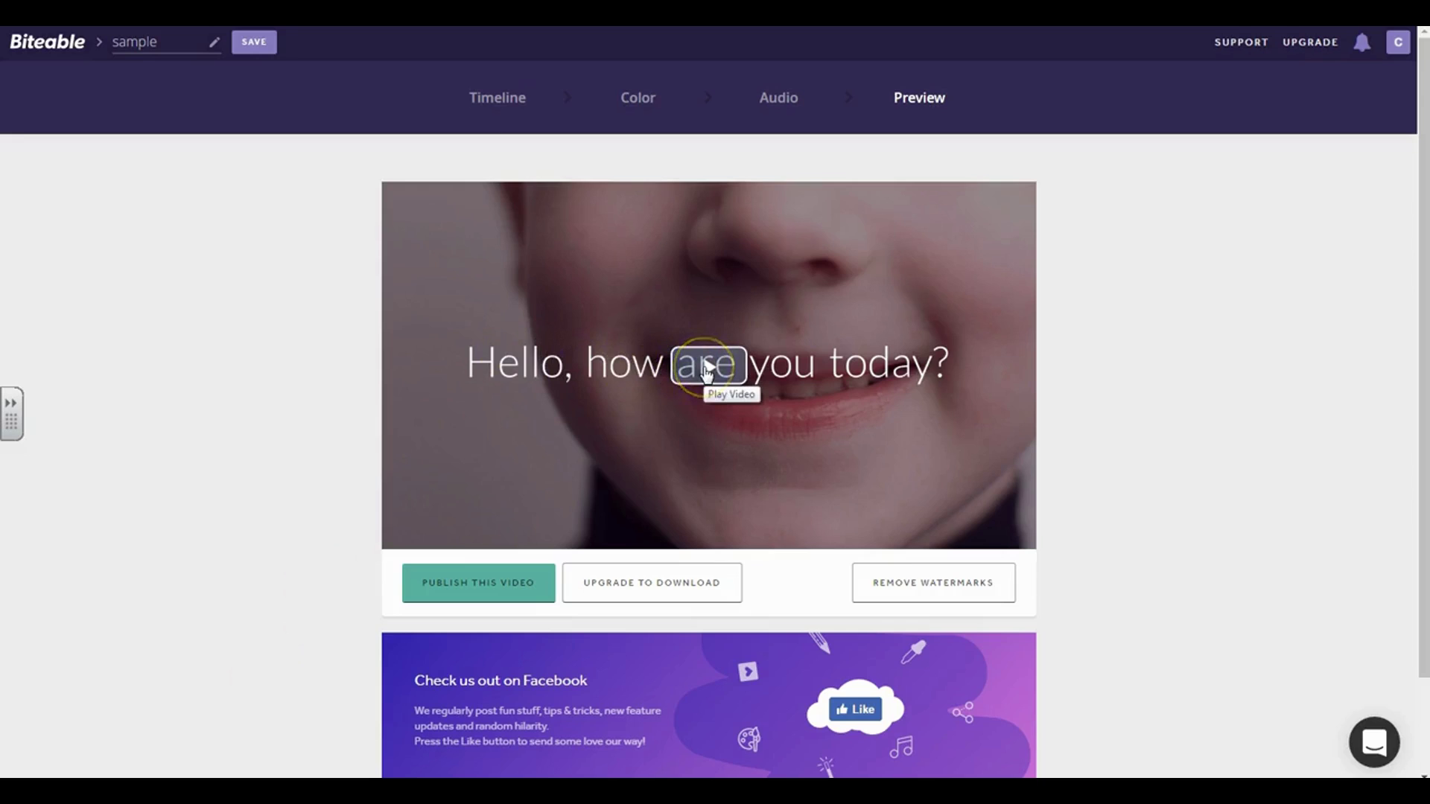
Step: Play the sample preview through to its final 'Have a nice day!!!!' scene
left_click(706, 368)
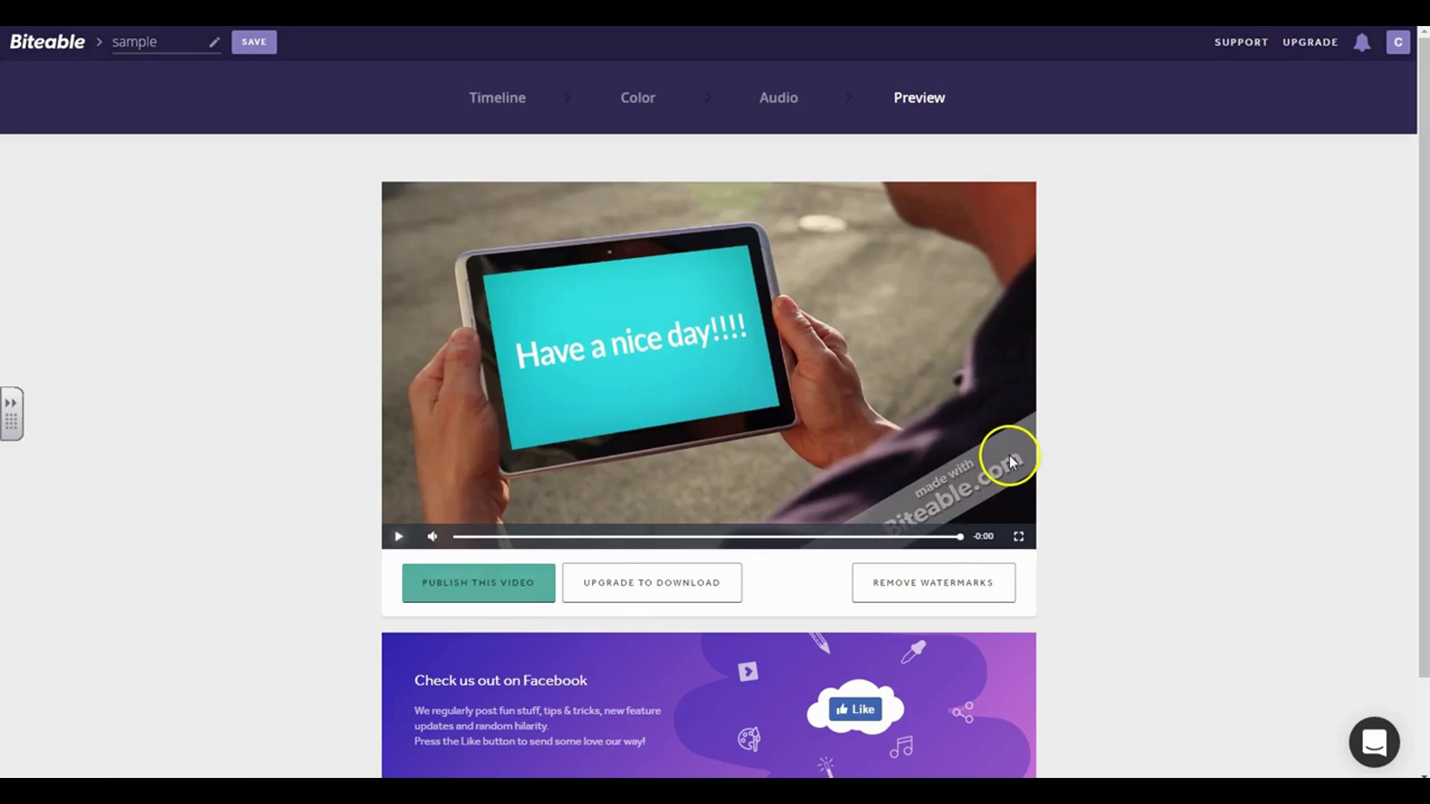
left_click(951, 602)
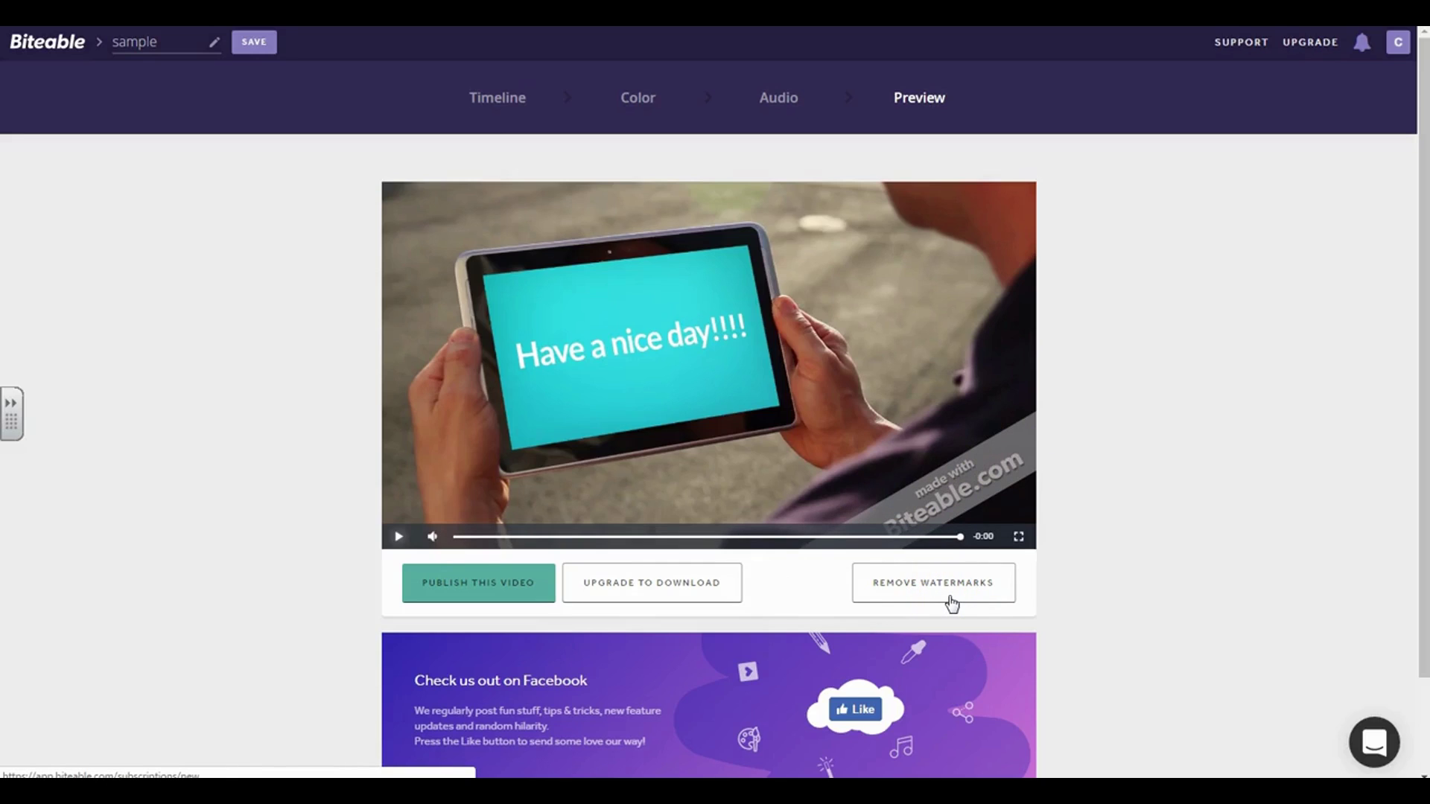
Step: Publish the sample video and look over its public page with link and embed code
left_click(484, 588)
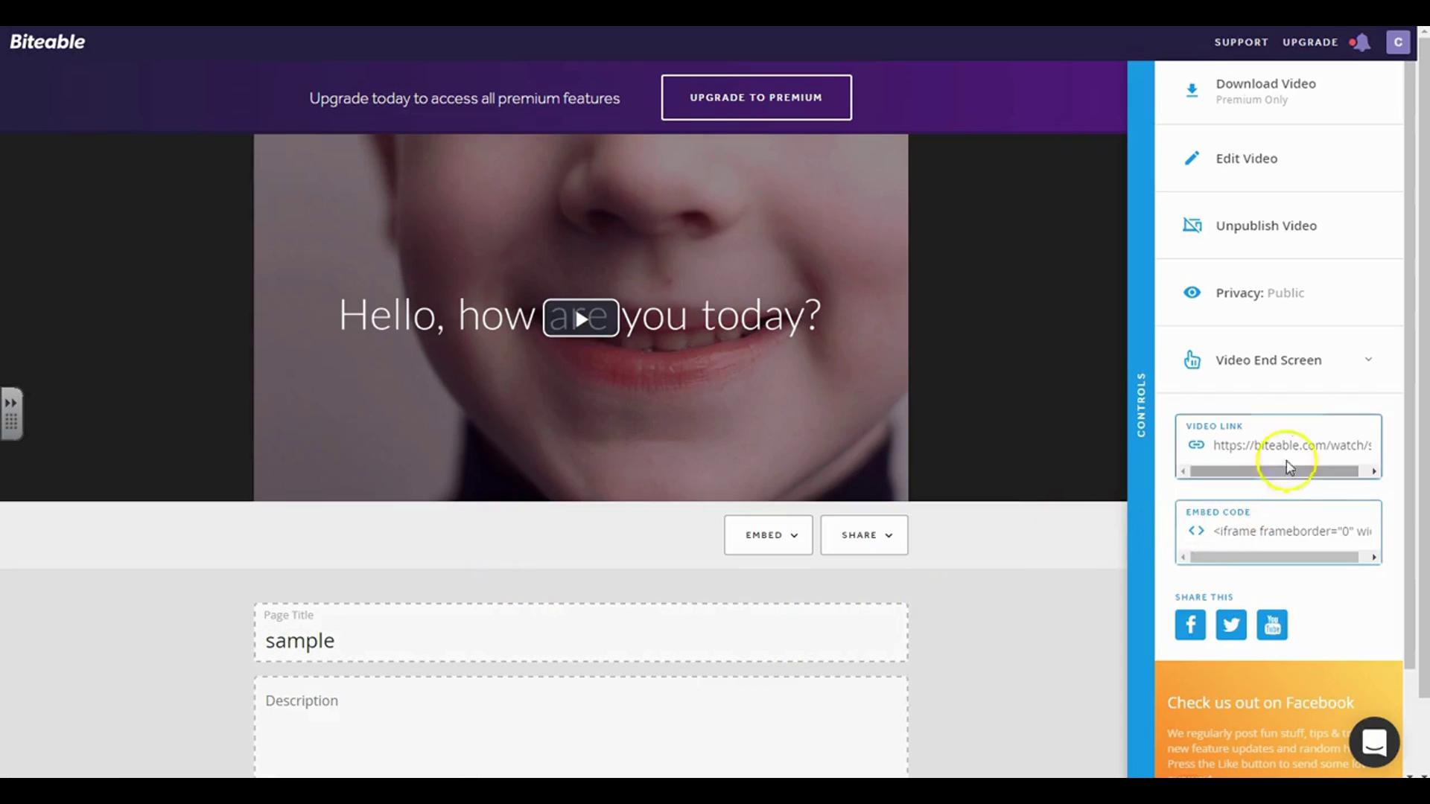
scroll(1262, 443, "down", 1)
scroll(1259, 458, "down", 3)
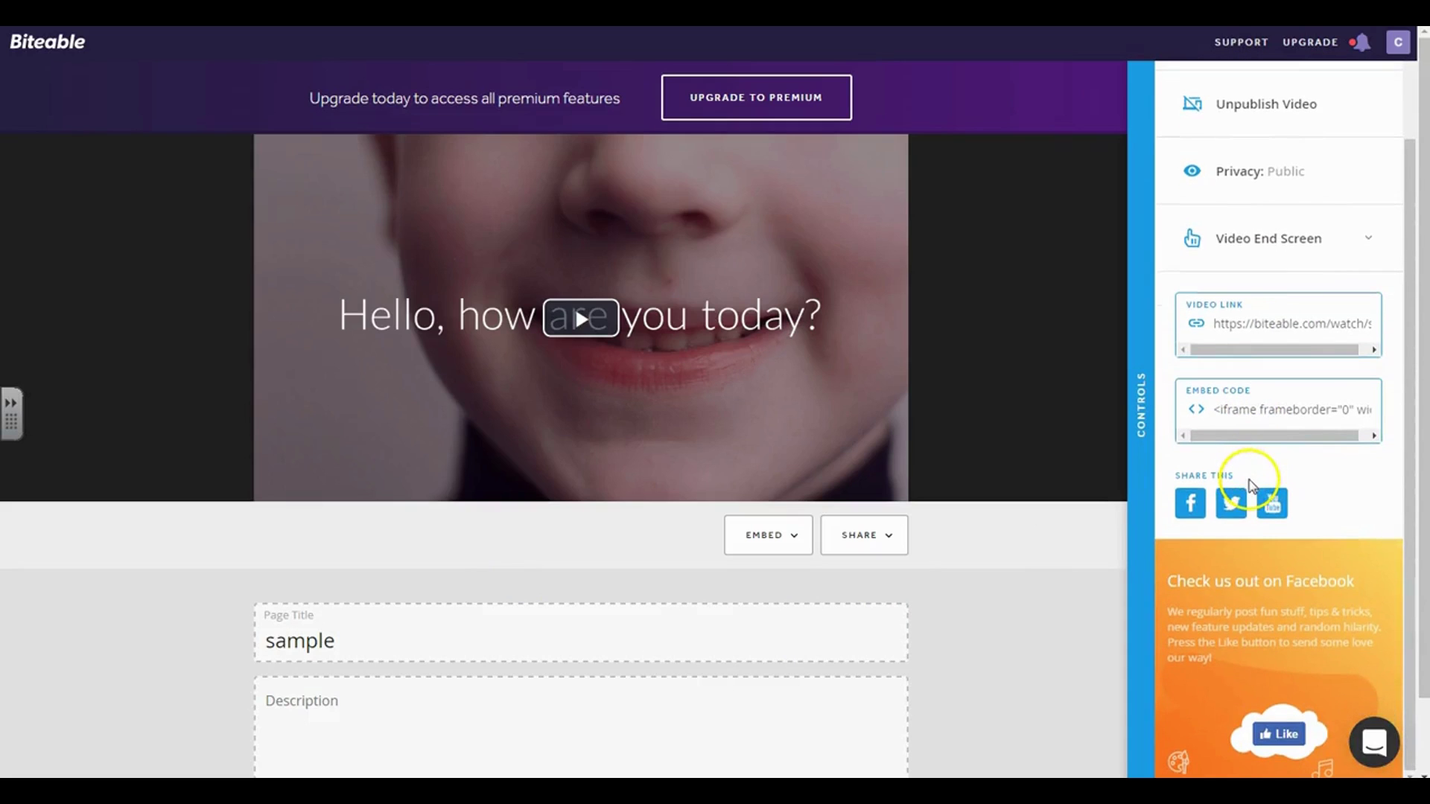
scroll(1250, 493, "down", 1)
scroll(1249, 493, "up", 3)
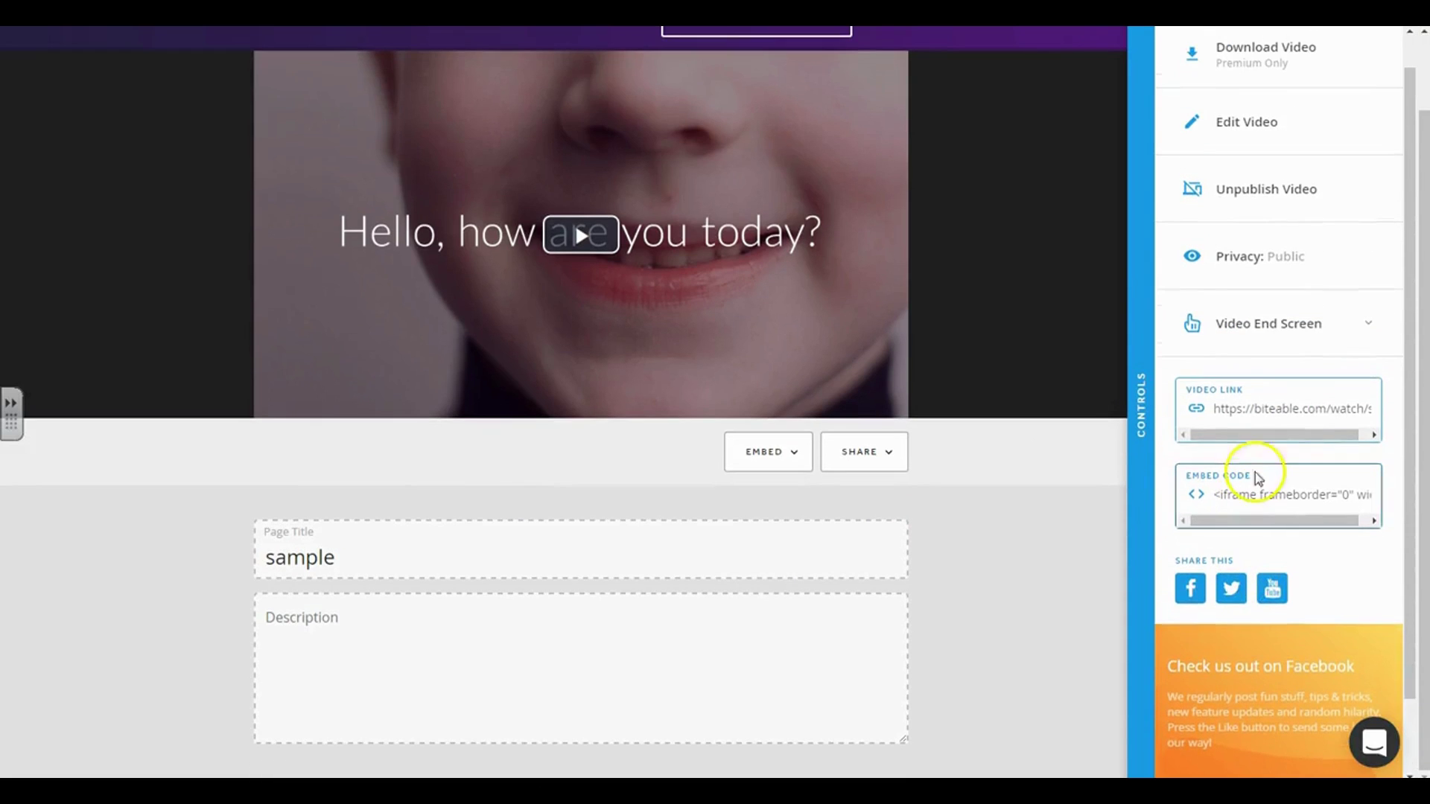
Step: Expand and collapse the Video End Screen section in the Controls panel
left_click(1370, 325)
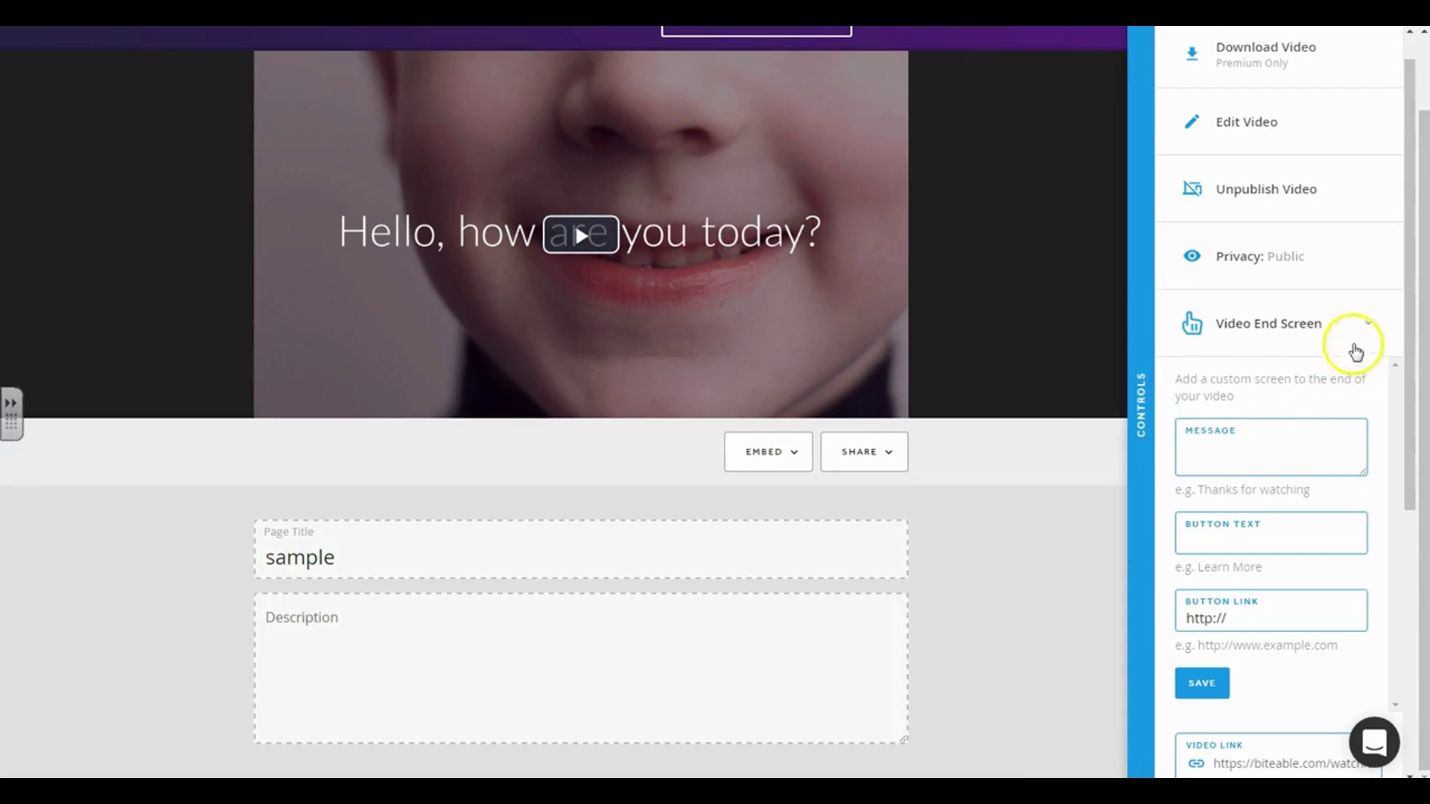
left_click(1371, 325)
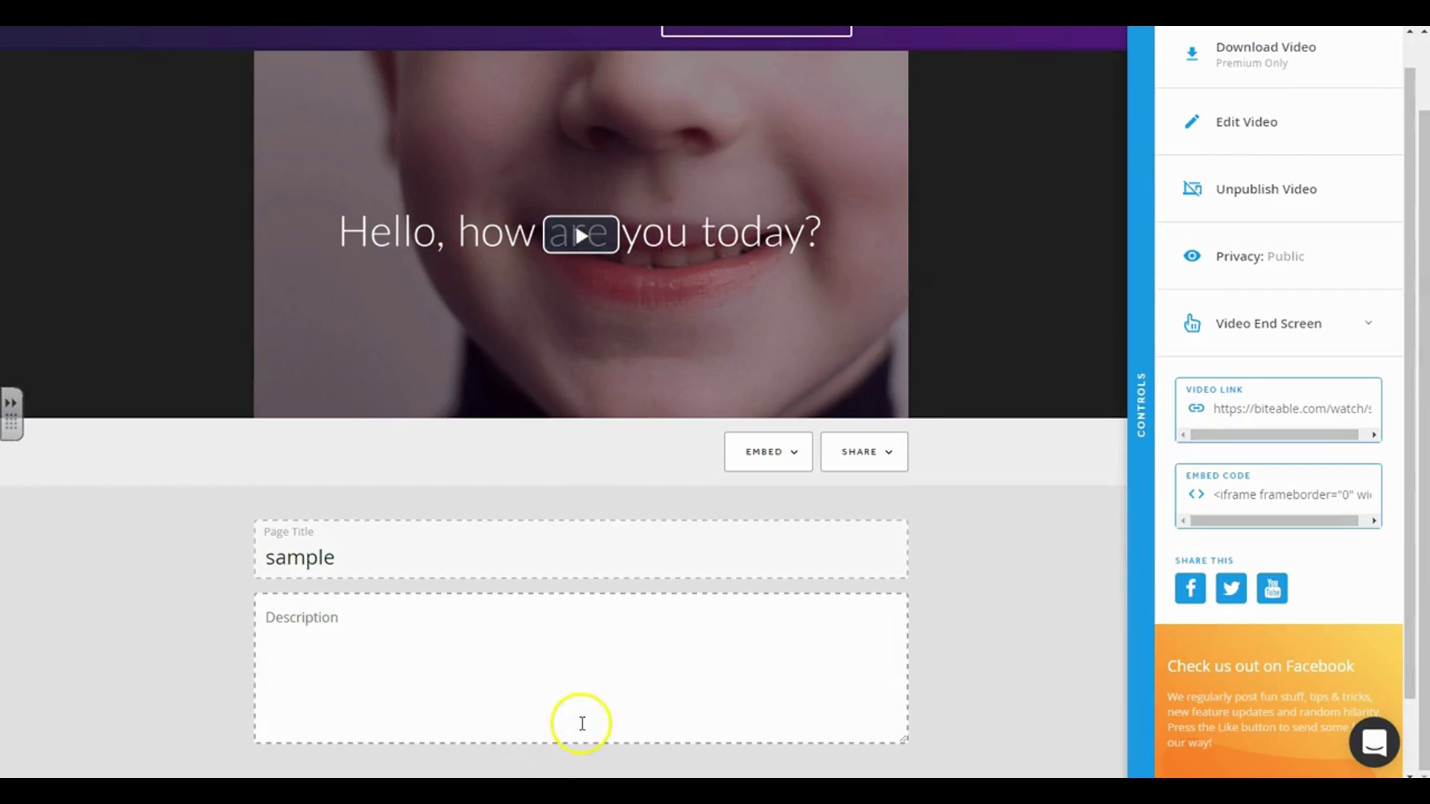
scroll(581, 721, "up", 2)
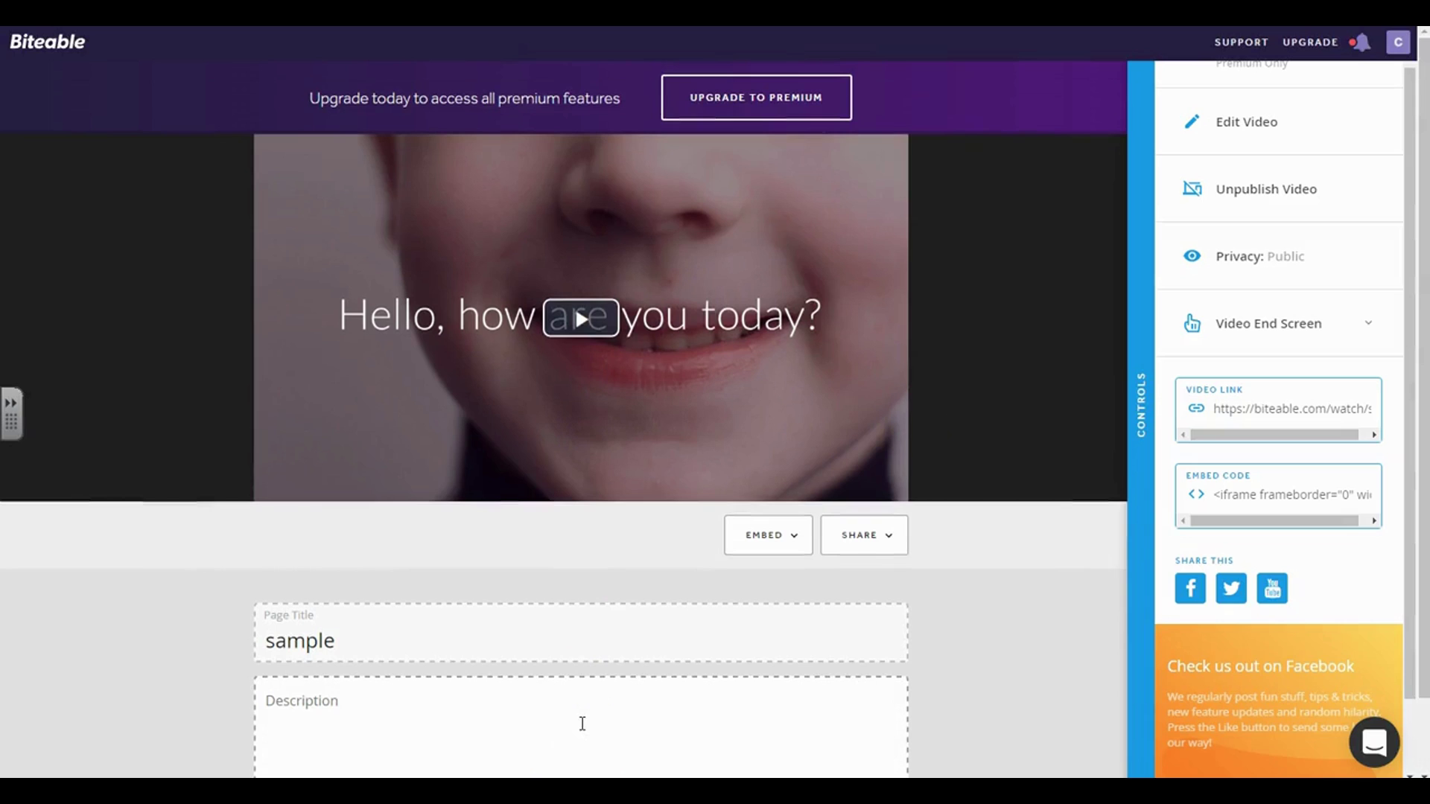